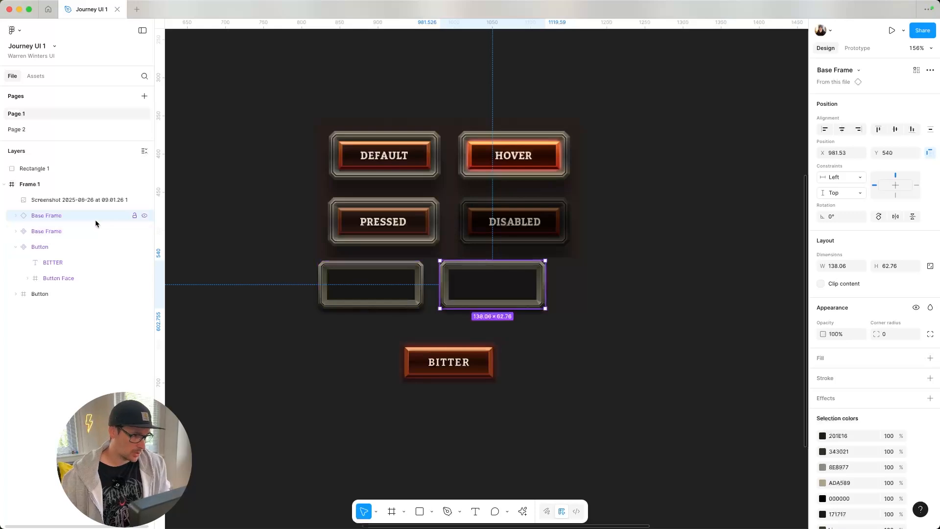
- Nest the Base Frame instance inside the Button component below Button Face and place it around the face at X 0, Y -0.02
{"action": "left_click_drag", "start_coordinate": [95, 219], "coordinate": [90, 287]}
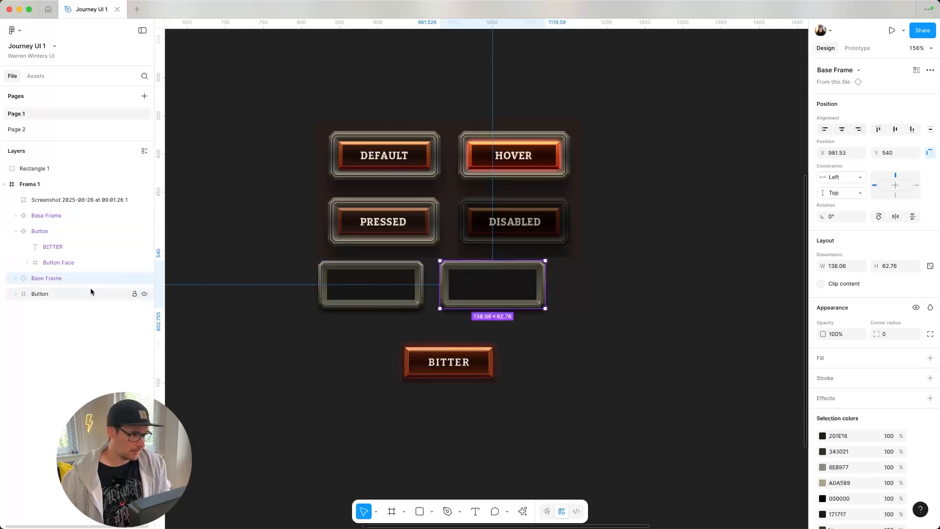
{"action": "key", "text": "super+]"}
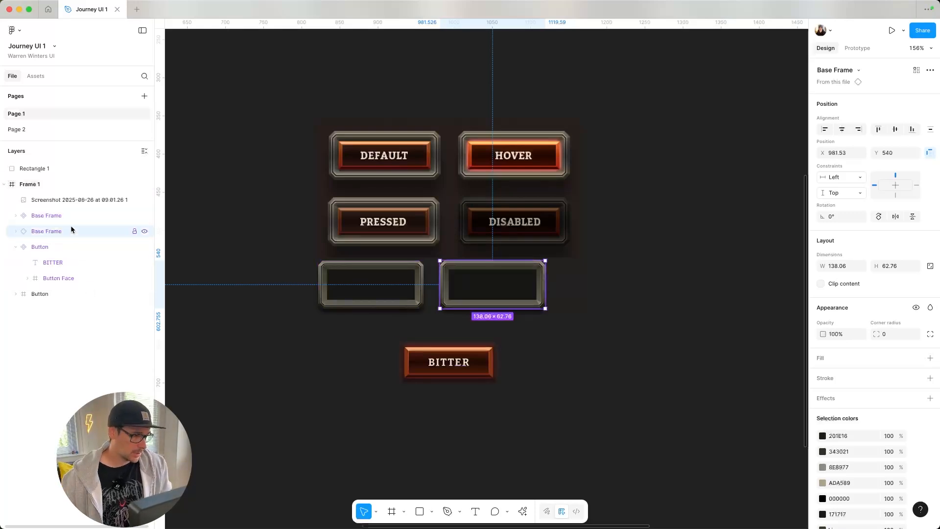
{"action": "left_click_drag", "start_coordinate": [71, 226], "coordinate": [82, 249]}
{"action": "key", "text": "super+["}
{"action": "key", "text": "super+["}
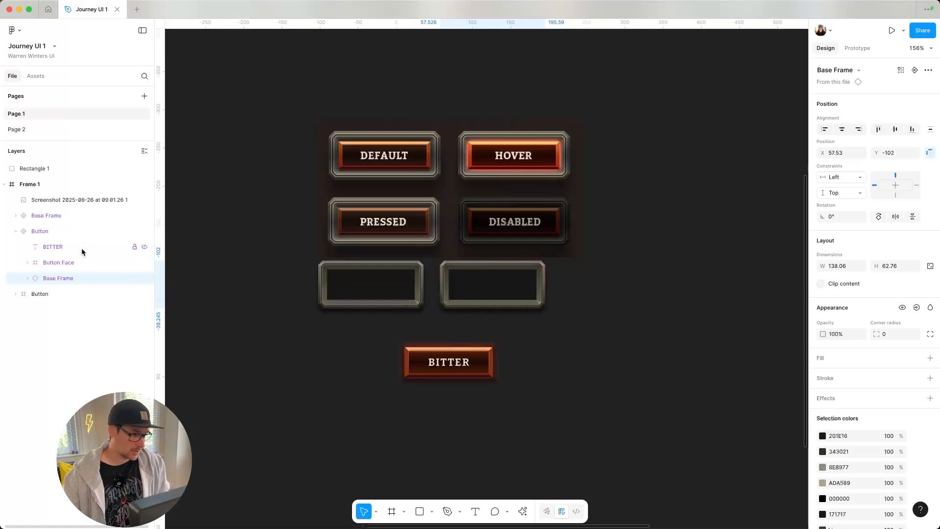
{"action": "left_click_drag", "start_coordinate": [510, 283], "coordinate": [483, 355]}
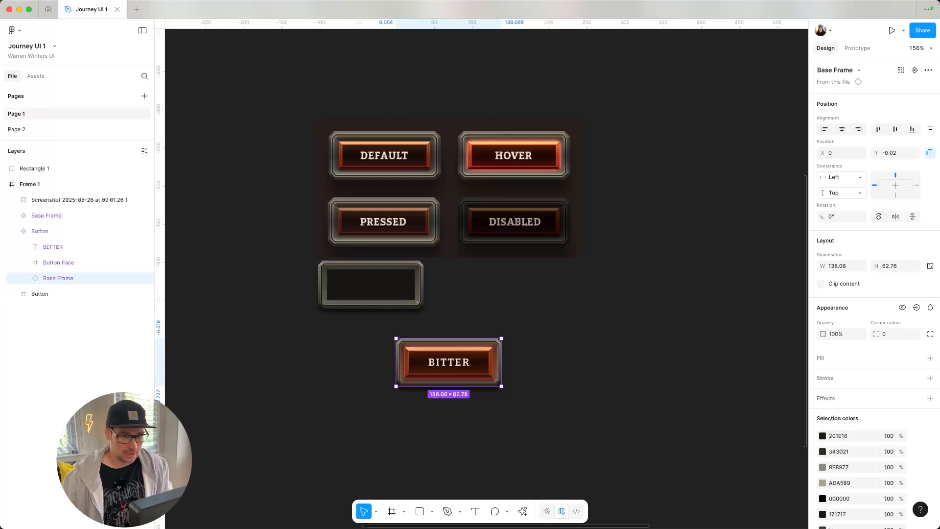
- Set the nested Base Frame's constraints to left and right horizontally and top and bottom vertically
{"action": "left_click", "coordinate": [838, 177]}
{"action": "left_click", "coordinate": [839, 201]}
{"action": "left_click", "coordinate": [838, 193]}
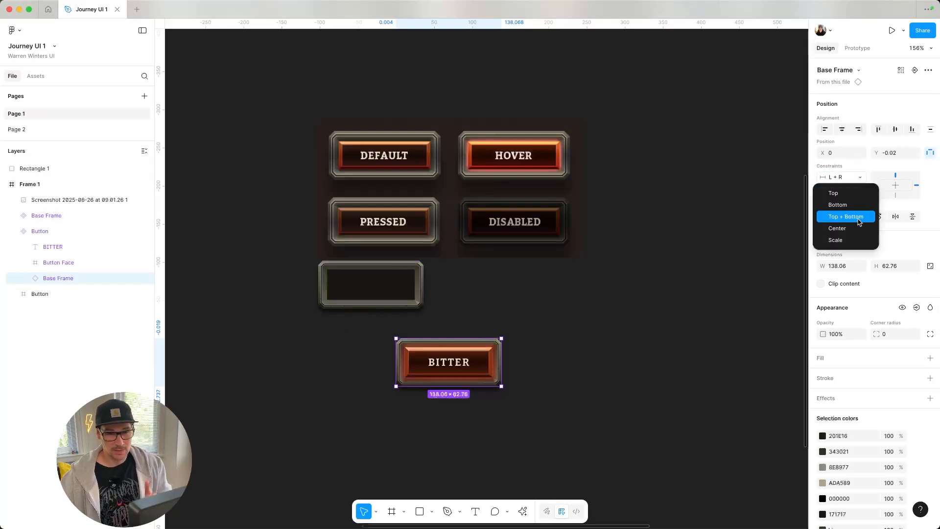
{"action": "left_click", "coordinate": [847, 217]}
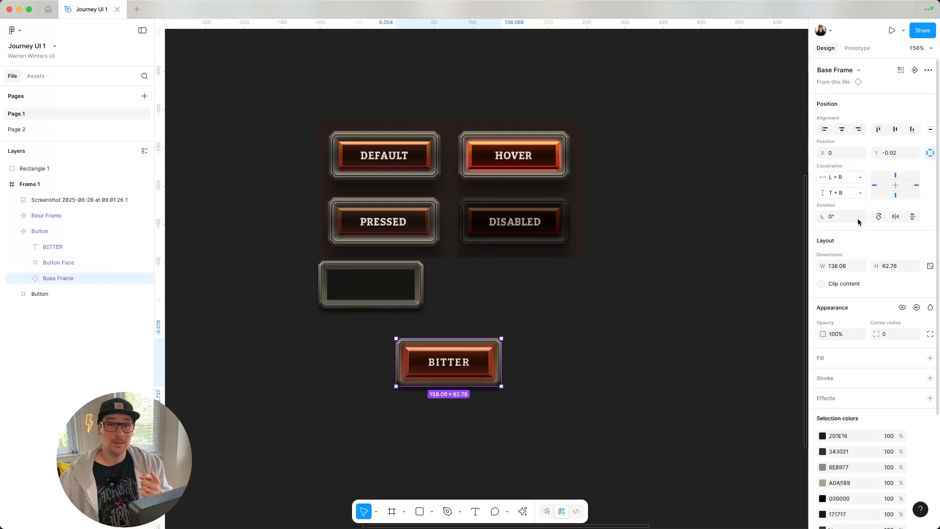
{"action": "left_click", "coordinate": [594, 329]}
{"action": "left_click", "coordinate": [497, 363]}
{"action": "mouse_move", "coordinate": [501, 362]}
{"action": "left_mouse_down"}
{"action": "mouse_move", "coordinate": [654, 370]}
{"action": "mouse_move", "coordinate": [501, 370]}
{"action": "left_mouse_up"}
- Try recolouring the main Base Frame component by changing its 8E8977 colour to gold A98F2F
{"action": "left_click", "coordinate": [364, 291]}
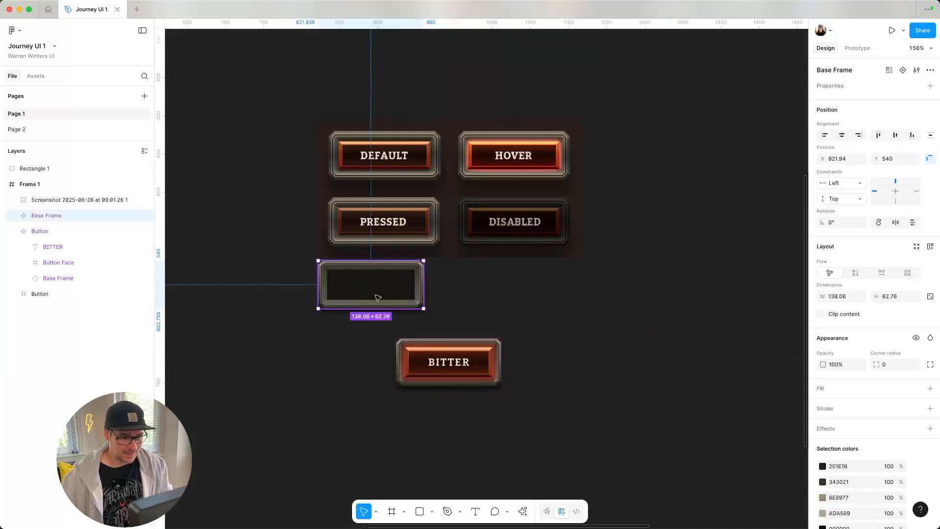
{"action": "scroll", "coordinate": [856, 434], "scroll_direction": "down", "scroll_amount": 4}
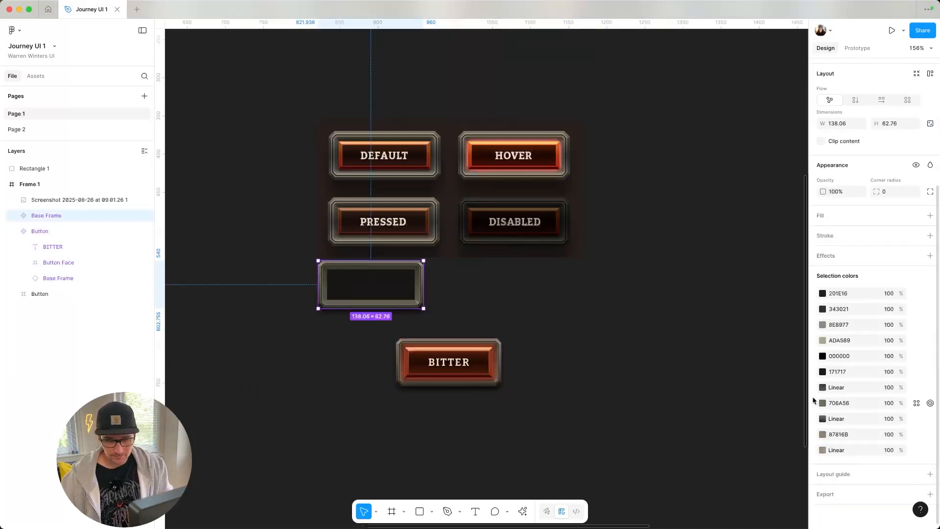
{"action": "left_click", "coordinate": [822, 325]}
{"action": "left_click_drag", "start_coordinate": [746, 357], "coordinate": [772, 336]}
{"action": "key", "text": "Escape"}
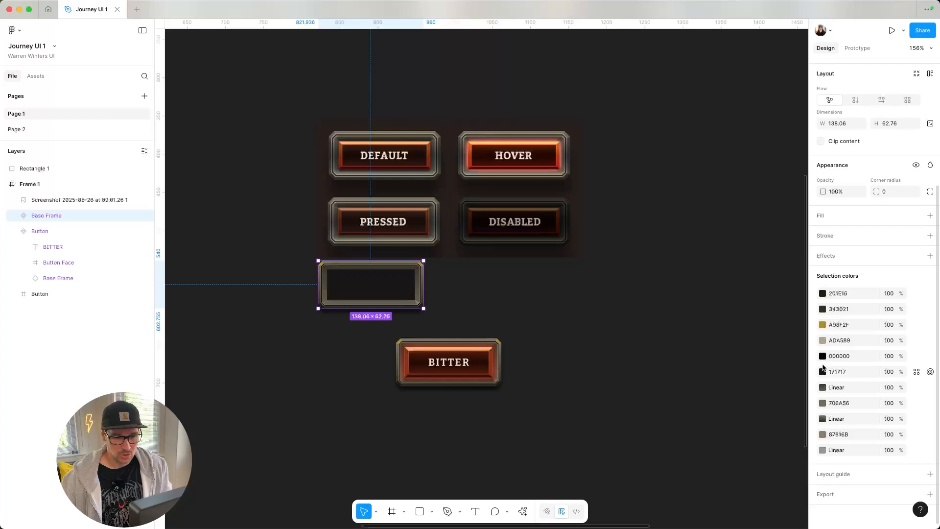
- Undo the gold recolour of the Base Frame, redo it to compare the nested instance, and undo it again
{"action": "key", "text": "ctrl+z"}
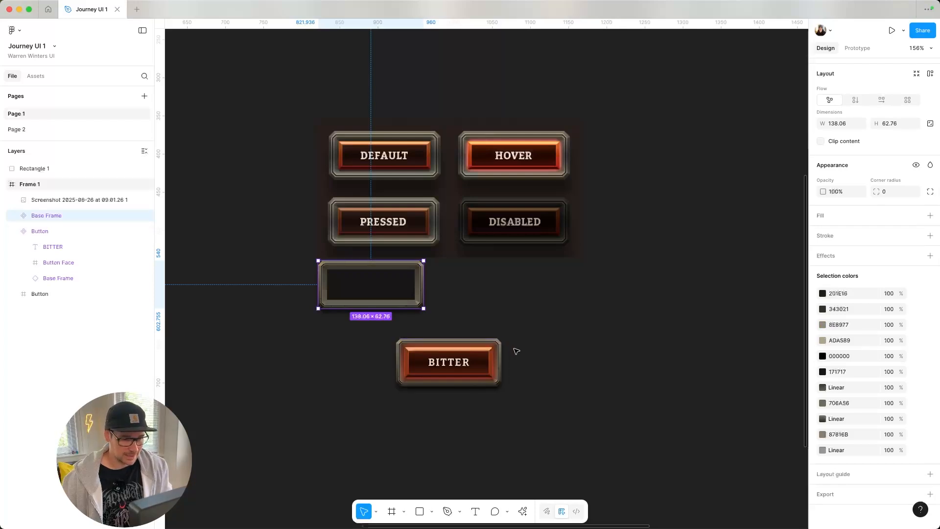
{"action": "key", "text": "ctrl+shift+z"}
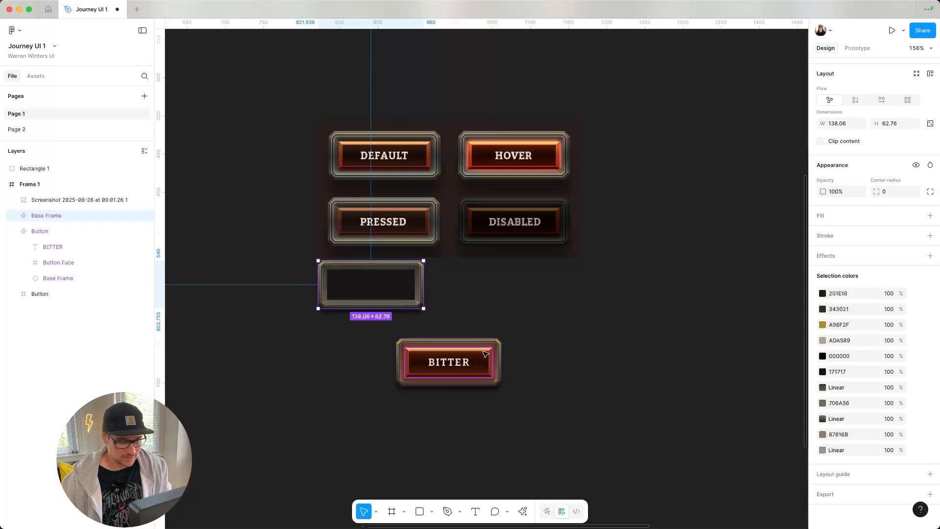
{"action": "key", "text": "super+z"}
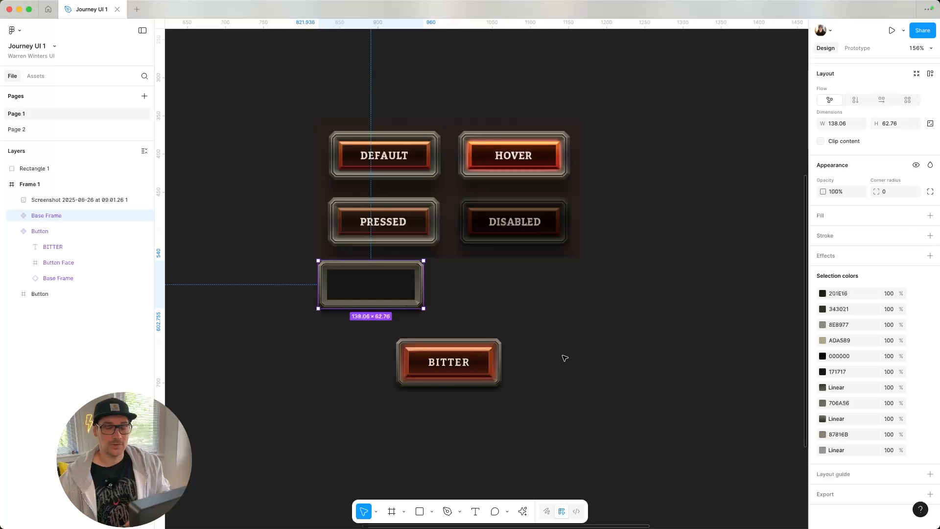
{"action": "left_click", "coordinate": [622, 349]}
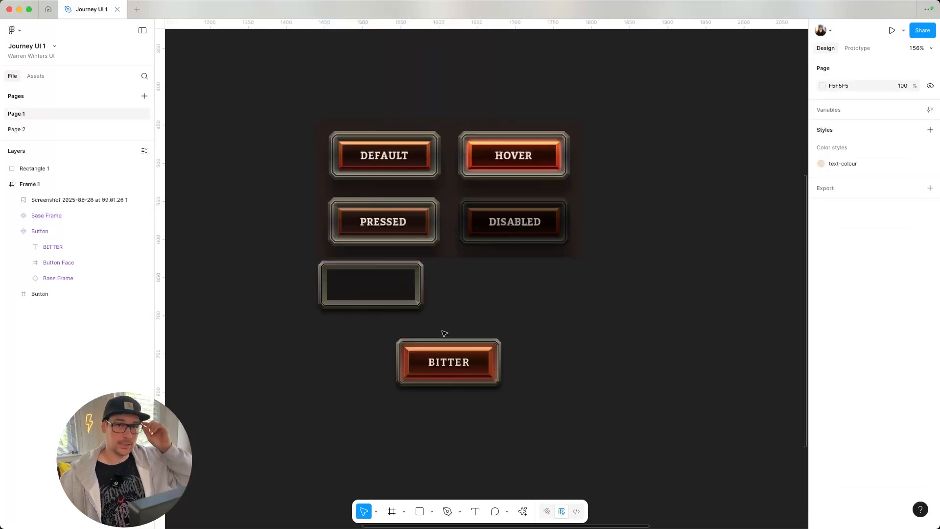
- Shift the Base Frame component to X 828, Y 548 and the Button component to about X 914, Y 641
{"action": "left_click", "coordinate": [403, 284]}
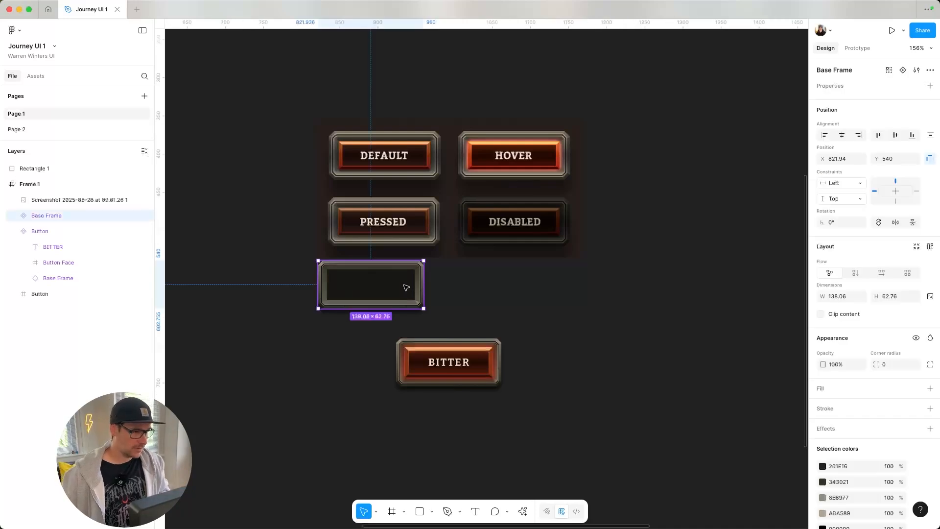
{"action": "left_click_drag", "start_coordinate": [358, 282], "coordinate": [366, 291]}
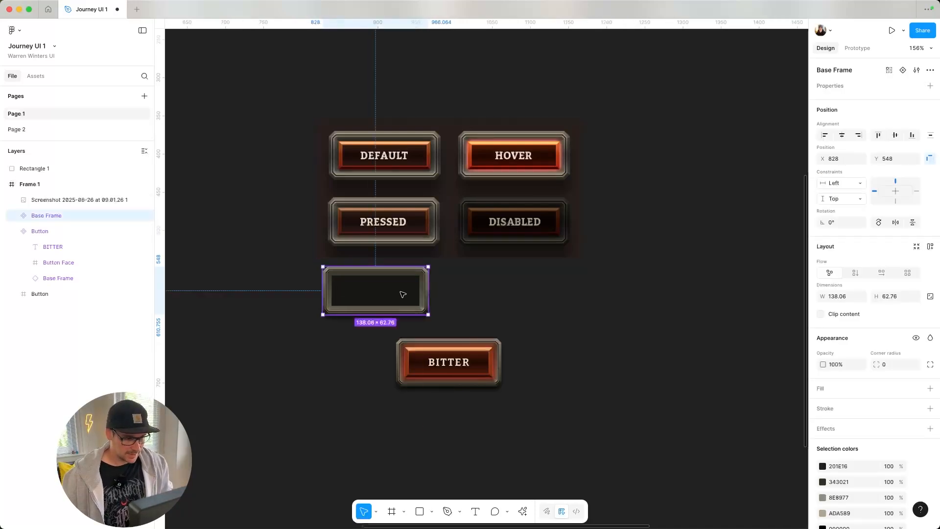
{"action": "left_click", "coordinate": [455, 367]}
{"action": "left_click_drag", "start_coordinate": [473, 366], "coordinate": [466, 365]}
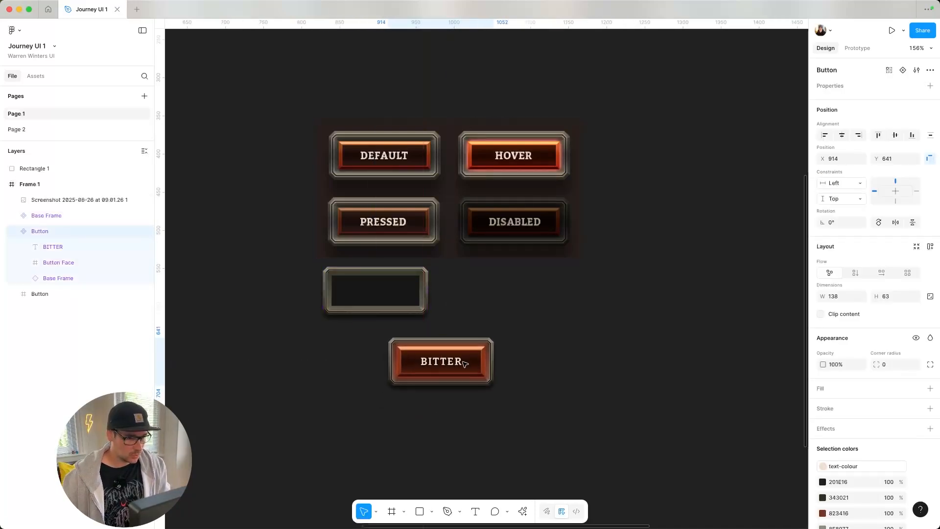
{"action": "double_click", "coordinate": [430, 360]}
{"action": "double_click", "coordinate": [431, 361]}
{"action": "left_click", "coordinate": [201, 305]}
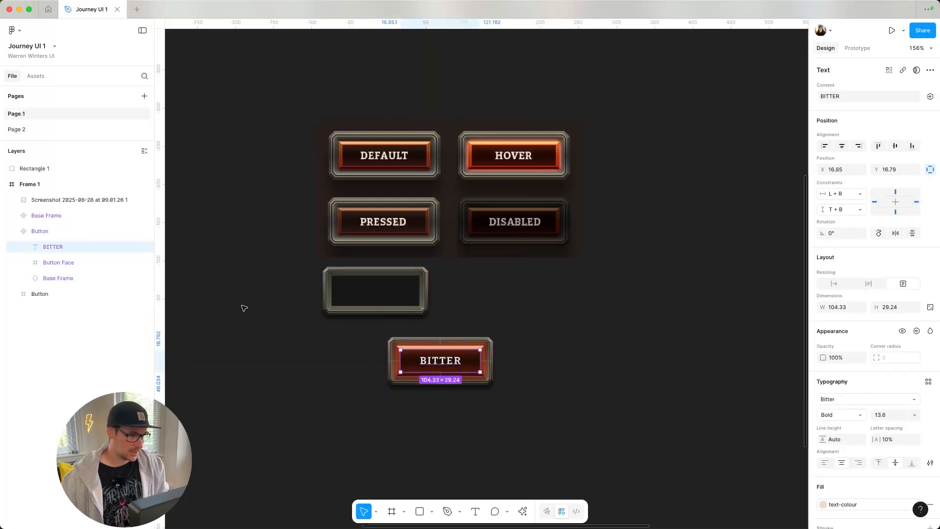
- Add a second variant to the Button component and name it Hover
{"action": "left_click", "coordinate": [34, 231]}
{"action": "left_click", "coordinate": [14, 232]}
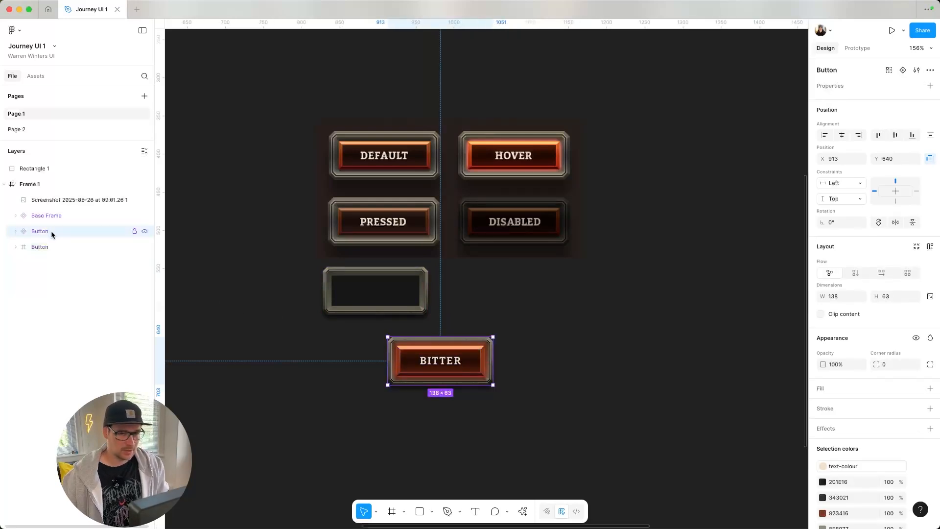
{"action": "left_click", "coordinate": [902, 71]}
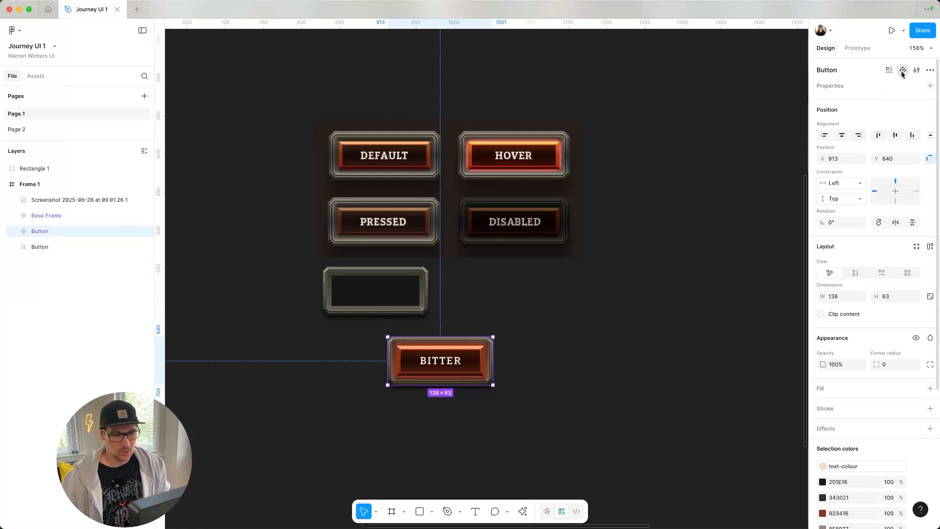
{"action": "scroll", "coordinate": [417, 350], "scroll_direction": "down", "scroll_amount": 5}
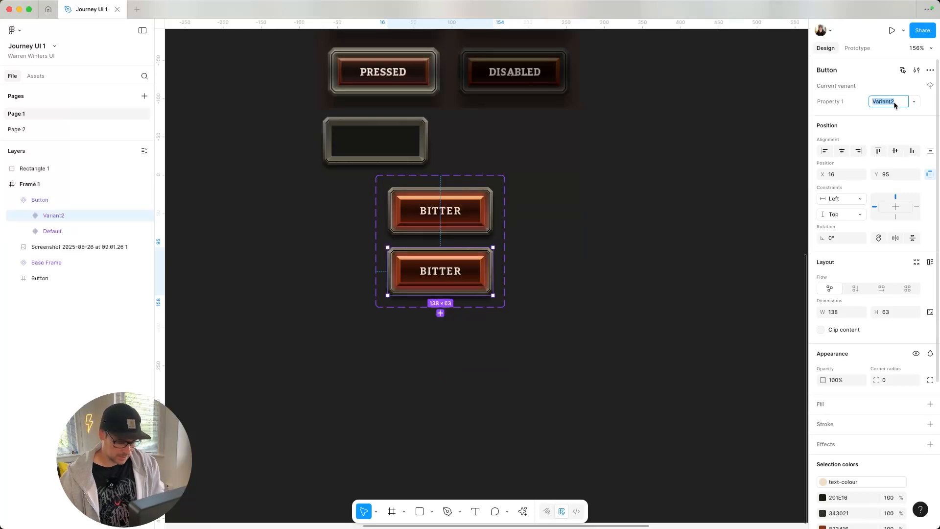
{"action": "scroll", "coordinate": [552, 200], "scroll_direction": "up", "scroll_amount": 3}
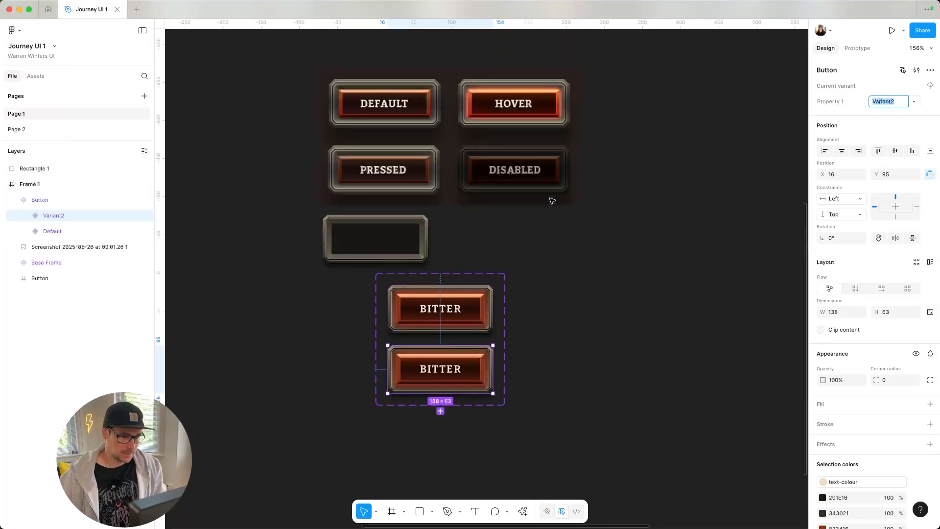
{"action": "type", "text": "H"}
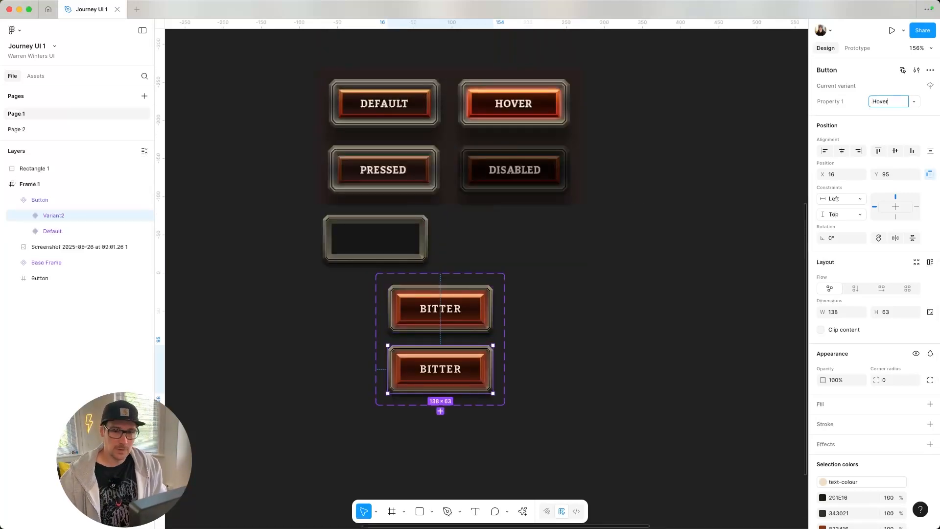
{"action": "type", "text": "over"}
{"action": "key", "text": "Return"}
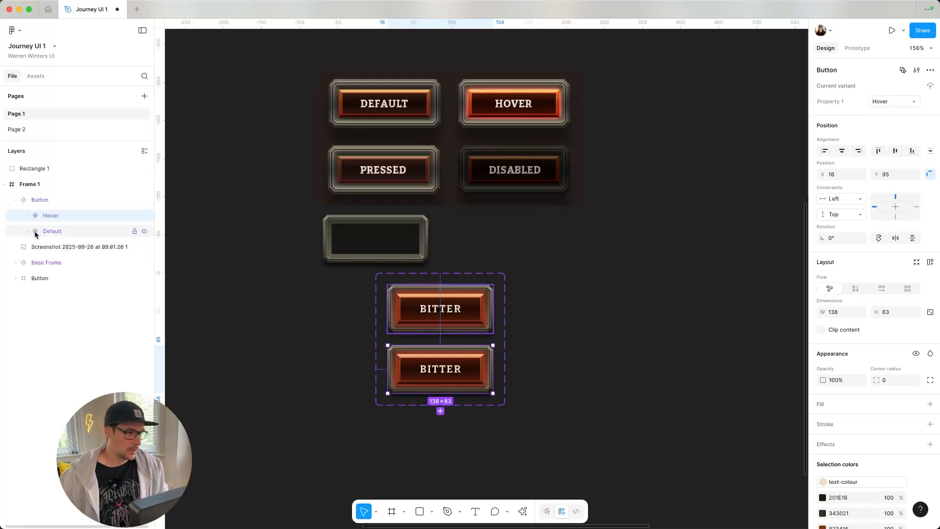
- Duplicate the Hover variant as a third Button variant and name it Pressed
{"action": "key", "text": "Escape"}
{"action": "left_click", "coordinate": [74, 215]}
{"action": "key", "text": "super+d"}
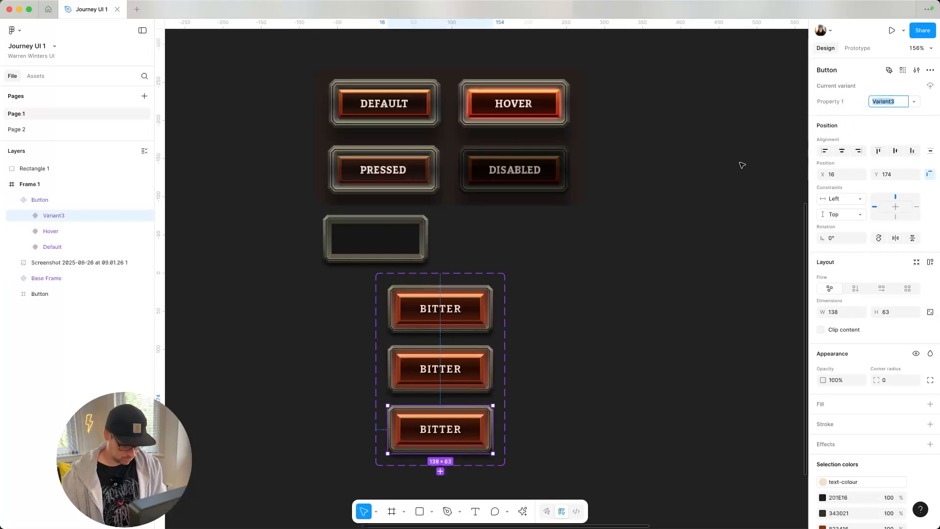
{"action": "type", "text": "Pressed"}
{"action": "key", "text": "Return"}
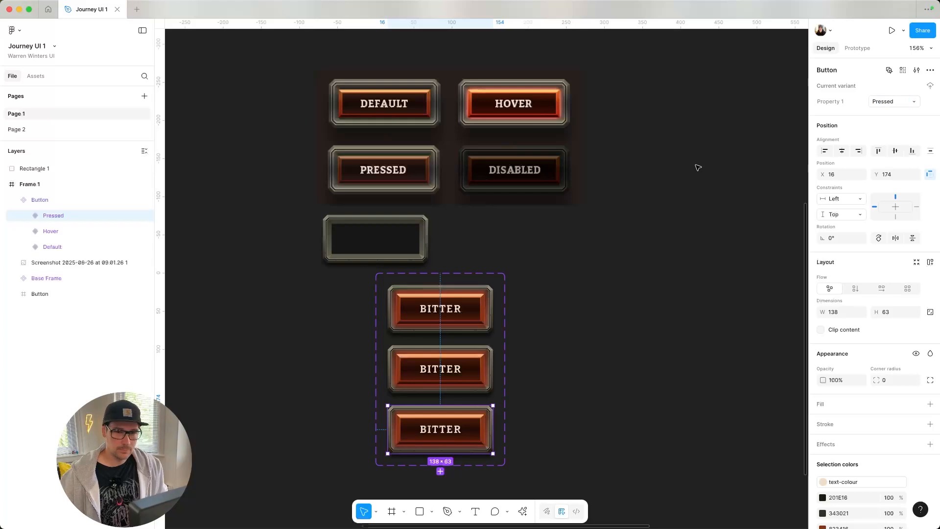
- Duplicate the Pressed variant as a fourth Button variant and name it Disabled
{"action": "key", "text": "super+d"}
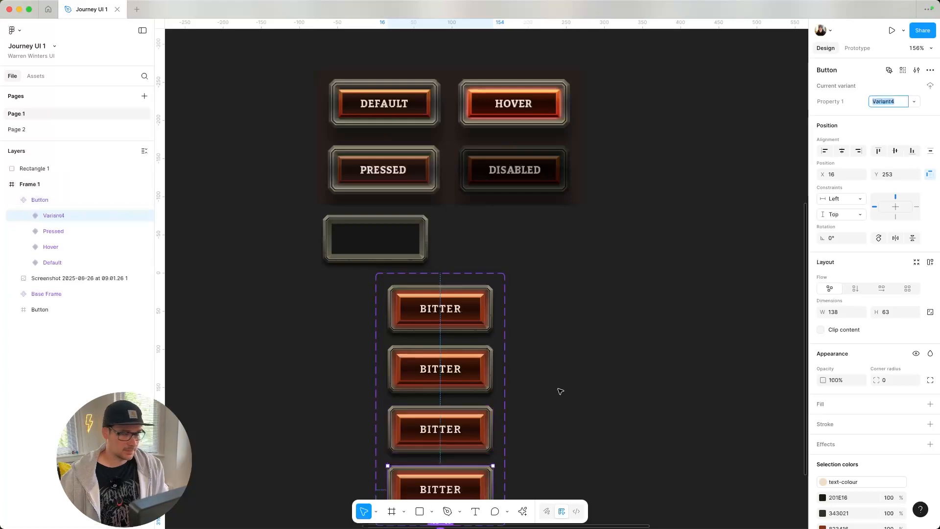
{"action": "scroll", "coordinate": [561, 391], "scroll_direction": "down", "scroll_amount": 3}
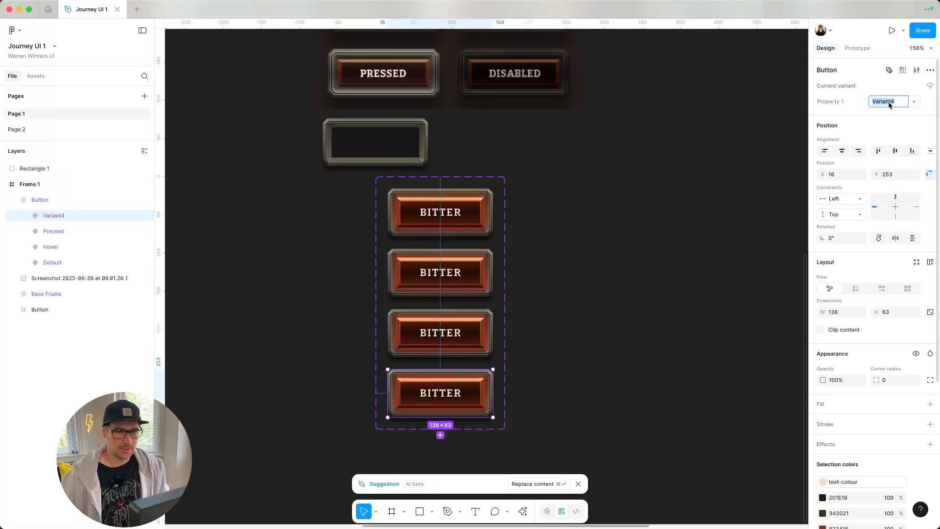
{"action": "type", "text": "Disabled"}
{"action": "key", "text": "Return"}
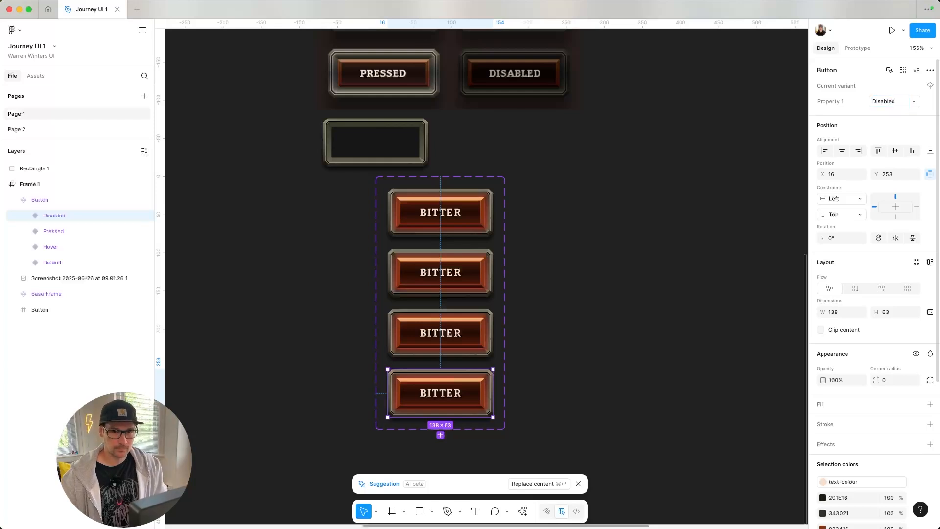
- Move the Base Frame component beside the reference buttons at X 646, Y 403 and the Button variant set below them at X 883, Y 564
{"action": "left_click", "coordinate": [582, 166]}
{"action": "scroll", "coordinate": [574, 189], "scroll_direction": "down", "scroll_amount": 1}
{"action": "scroll", "coordinate": [574, 189], "scroll_direction": "down", "scroll_amount": 4}
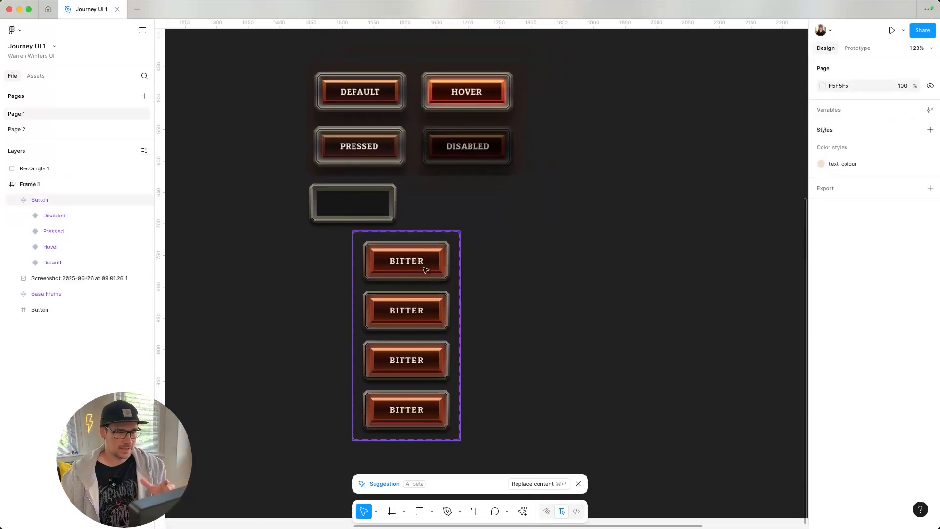
{"action": "left_click", "coordinate": [368, 205]}
{"action": "left_click_drag", "start_coordinate": [368, 206], "coordinate": [253, 114]}
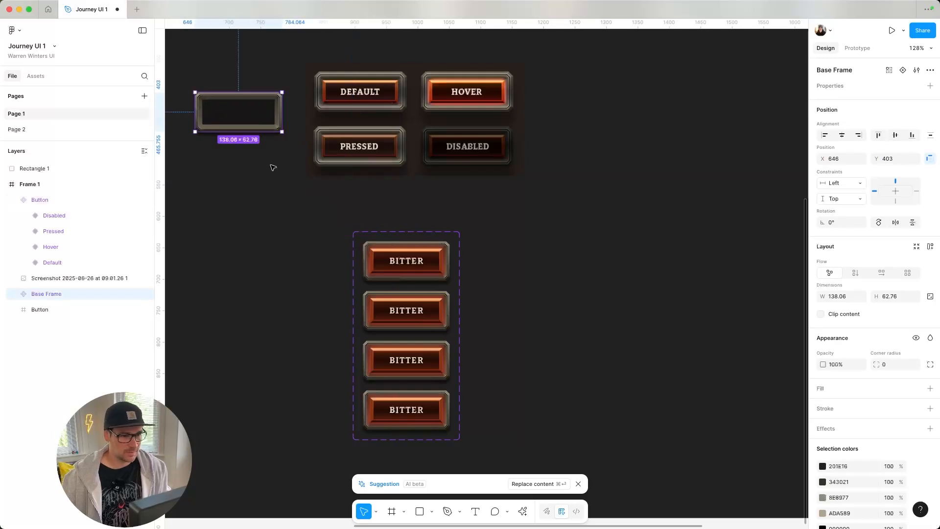
{"action": "left_click", "coordinate": [384, 234]}
{"action": "left_click_drag", "start_coordinate": [383, 234], "coordinate": [375, 196]}
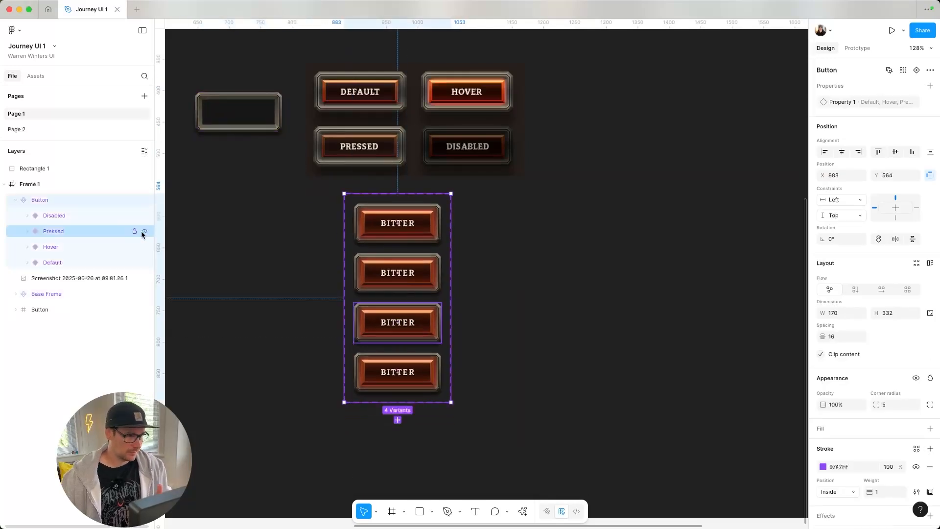
- Expand the Default variant's Button Face and briefly toggle the visibility of its Base Gradient and Base Inner Rim layers to identify them
{"action": "left_click", "coordinate": [75, 261]}
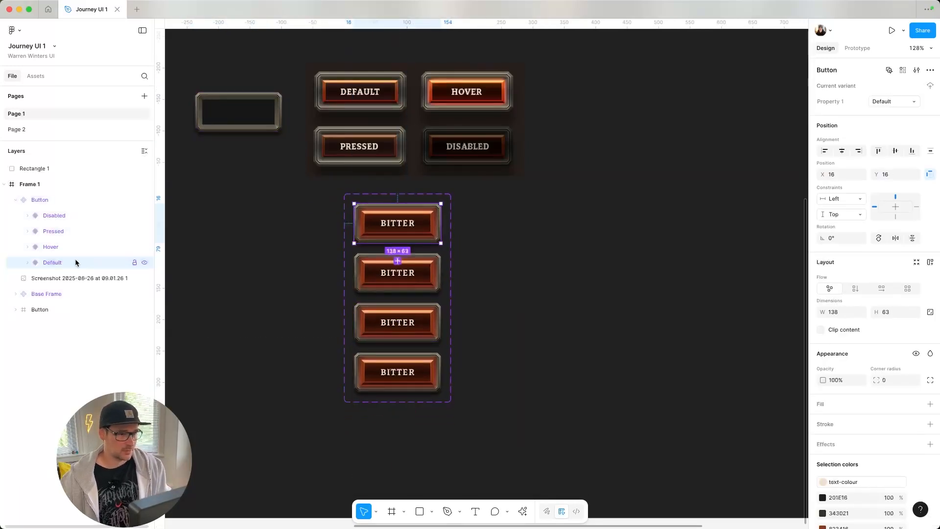
{"action": "left_click", "coordinate": [27, 263]}
{"action": "left_click", "coordinate": [84, 292]}
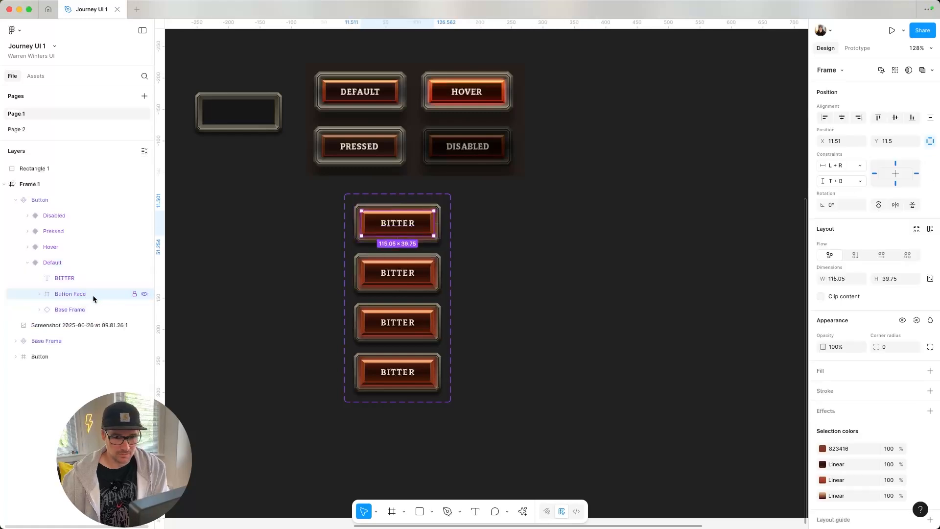
{"action": "left_click", "coordinate": [40, 294]}
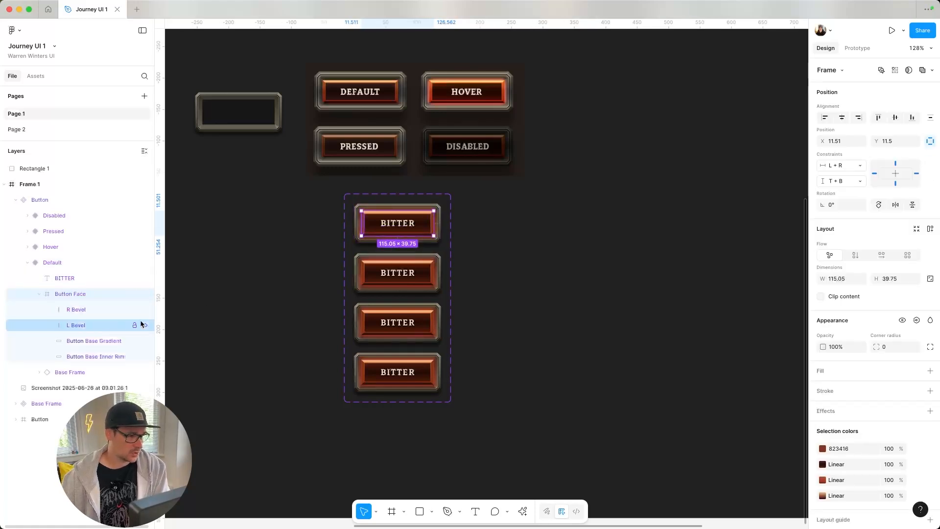
{"action": "left_click", "coordinate": [145, 342]}
{"action": "left_click", "coordinate": [145, 341]}
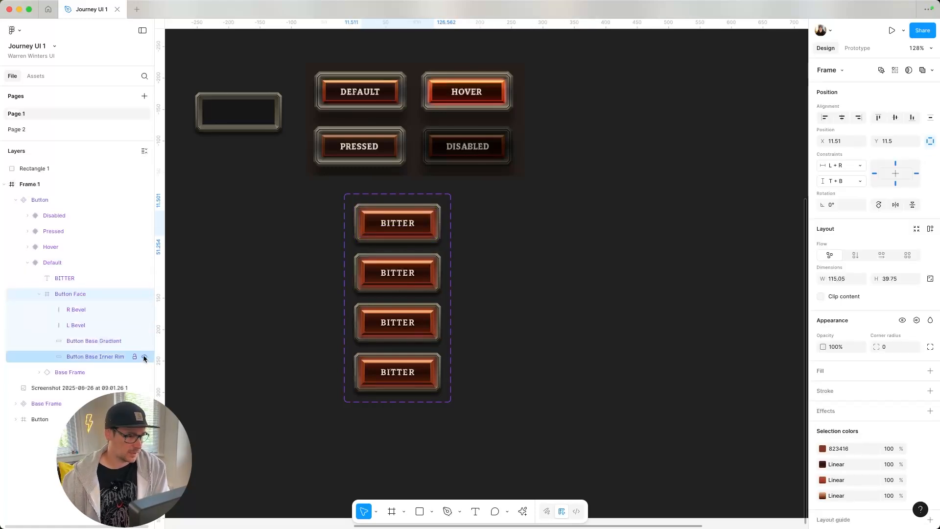
{"action": "left_click", "coordinate": [145, 357]}
{"action": "left_click", "coordinate": [145, 357]}
- Hide the first two drop shadows on the Default variant's Button Base Inner Rim, keeping the third one visible
{"action": "left_click", "coordinate": [103, 356]}
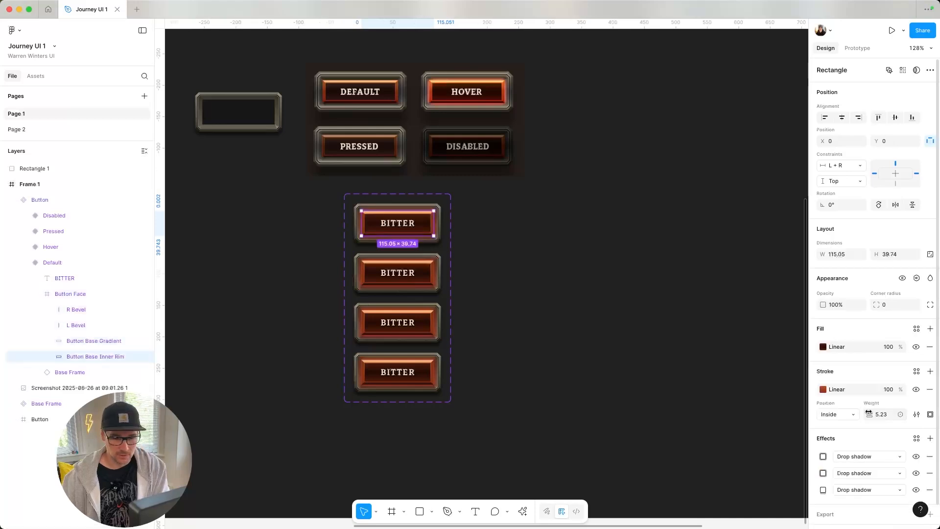
{"action": "scroll", "coordinate": [911, 391], "scroll_direction": "down", "scroll_amount": 1}
{"action": "left_click", "coordinate": [915, 437]}
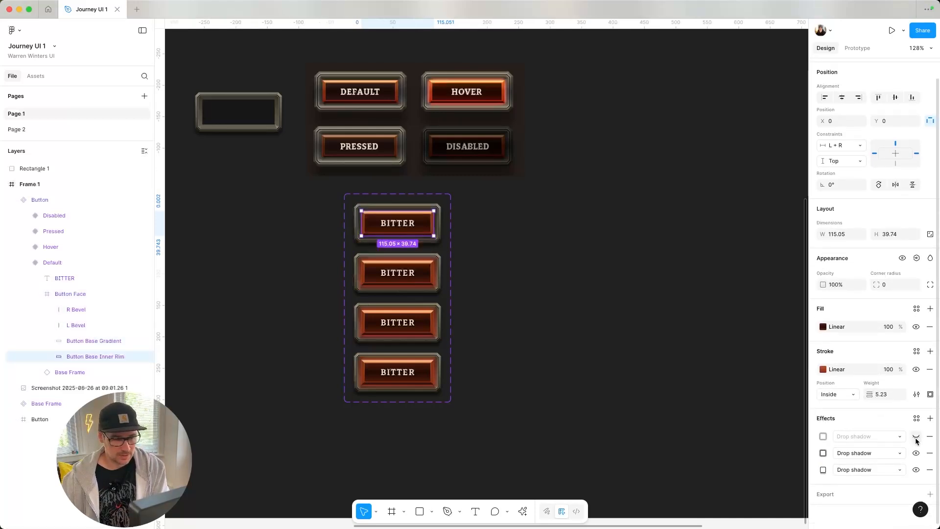
{"action": "left_click", "coordinate": [915, 453]}
{"action": "left_click", "coordinate": [915, 453]}
{"action": "left_click", "coordinate": [915, 452]}
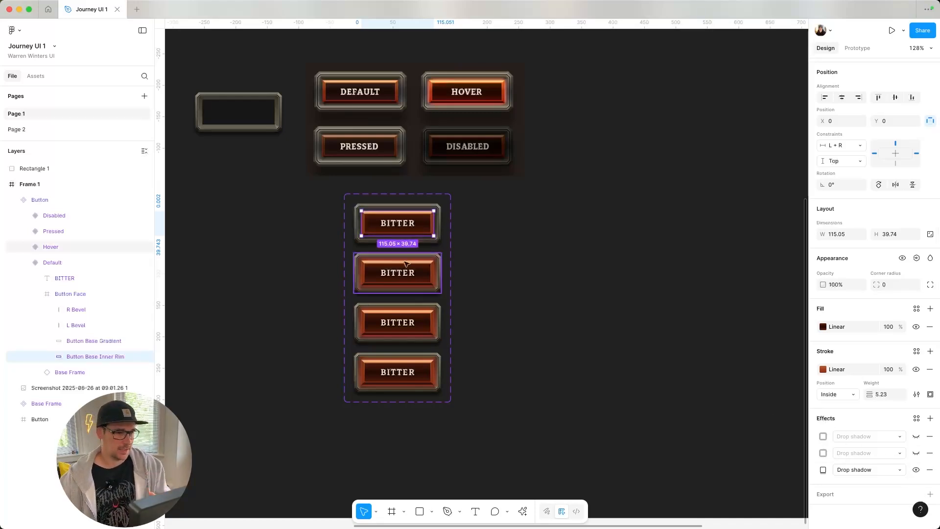
{"action": "left_click", "coordinate": [416, 274]}
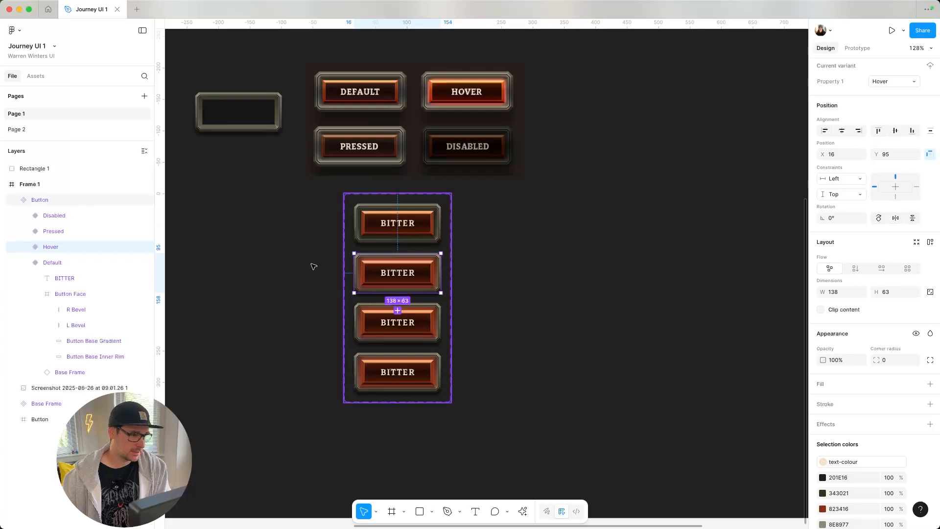
{"action": "left_click", "coordinate": [27, 262]}
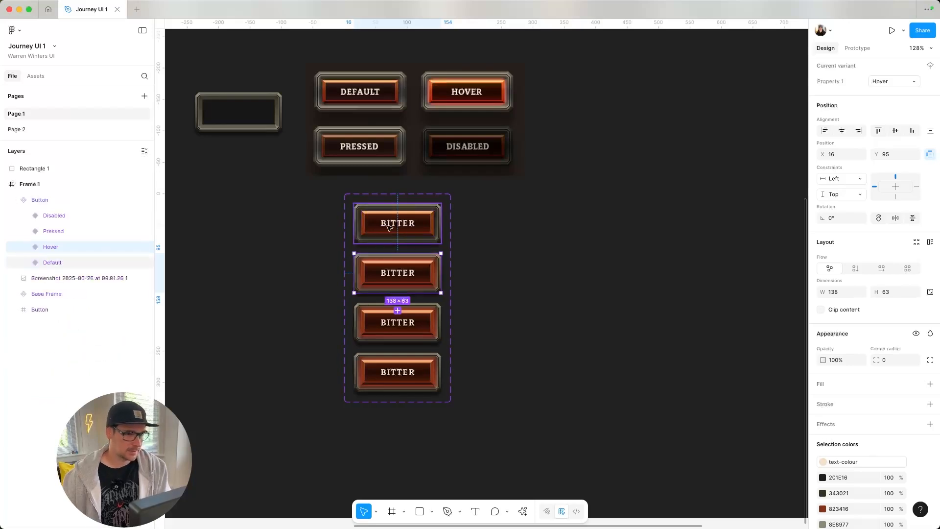
{"action": "left_click", "coordinate": [28, 248]}
{"action": "left_click", "coordinate": [84, 279]}
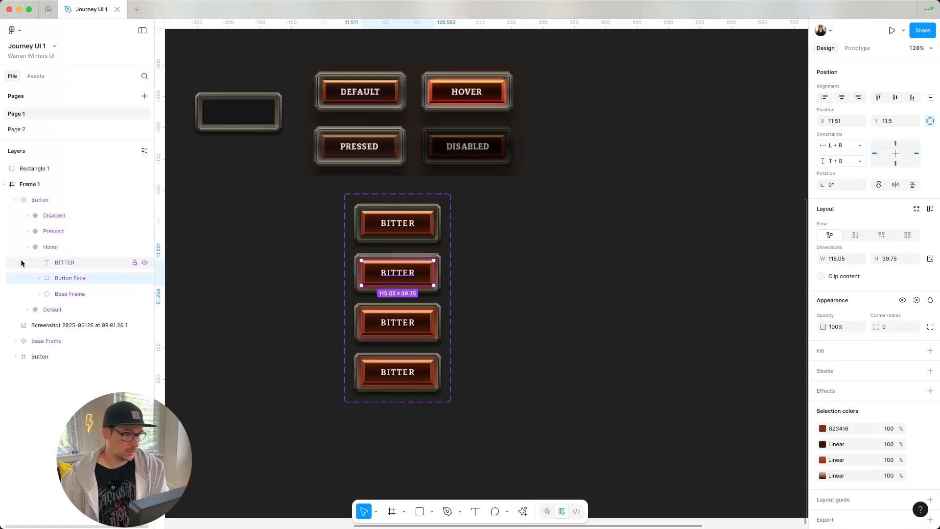
{"action": "left_click", "coordinate": [28, 248]}
- Hide the first two drop shadows on the Button Base Inner Rim inside the Pressed variant's Button Face
{"action": "left_click", "coordinate": [54, 231]}
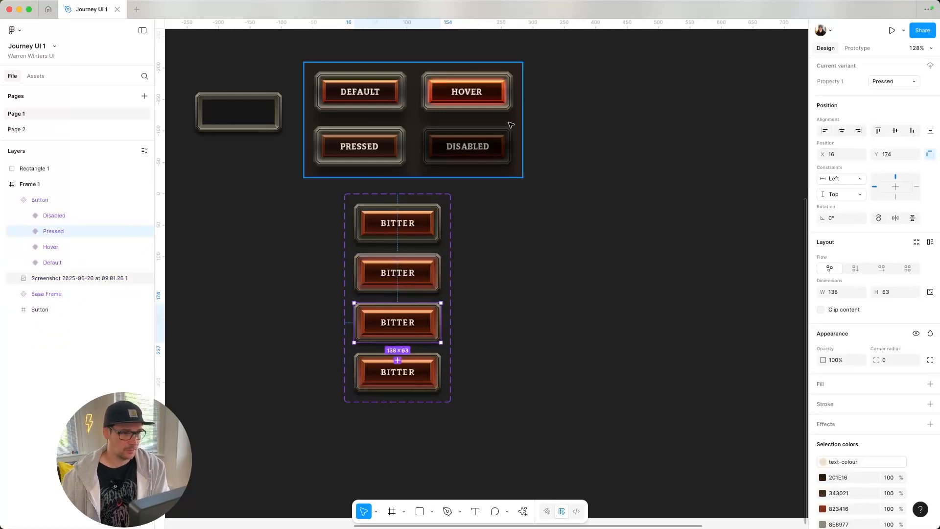
{"action": "left_click", "coordinate": [28, 231]}
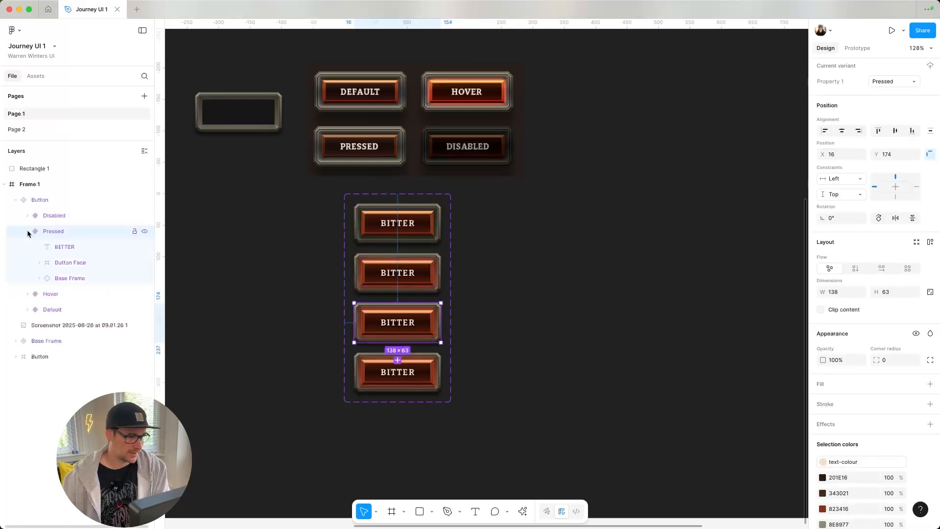
{"action": "left_click", "coordinate": [73, 263]}
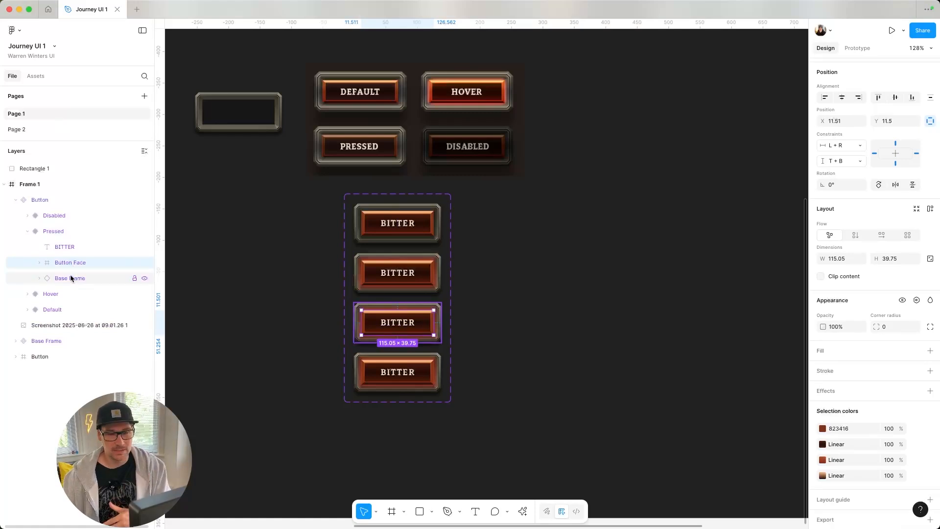
{"action": "left_click", "coordinate": [39, 263]}
{"action": "left_click", "coordinate": [88, 309]}
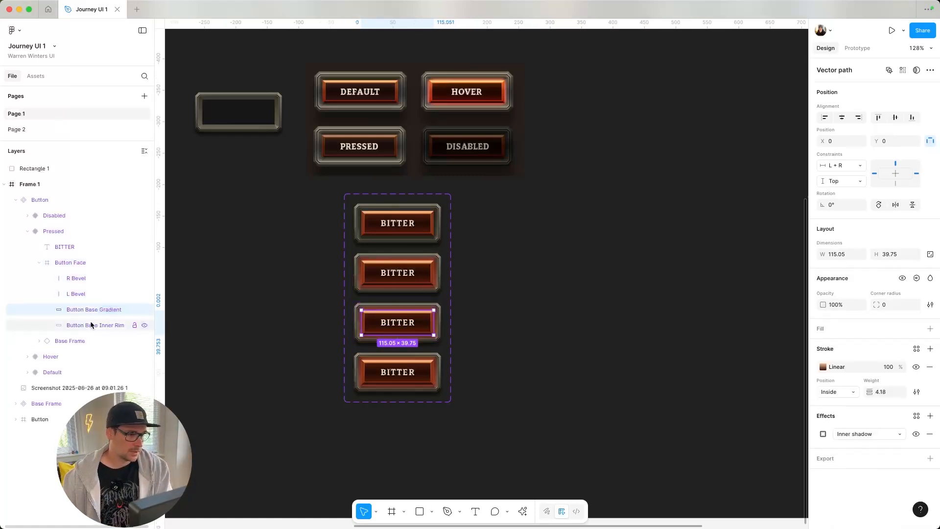
{"action": "left_click", "coordinate": [91, 324]}
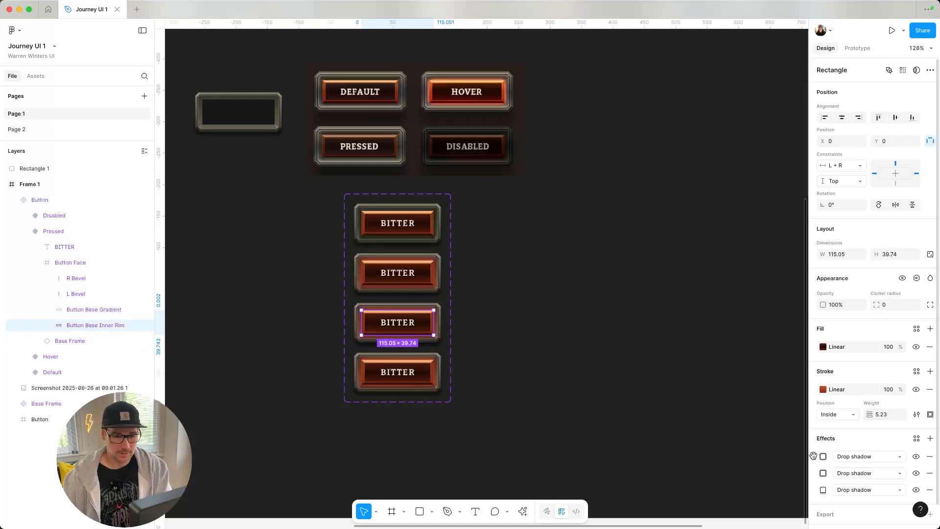
{"action": "left_click", "coordinate": [917, 456]}
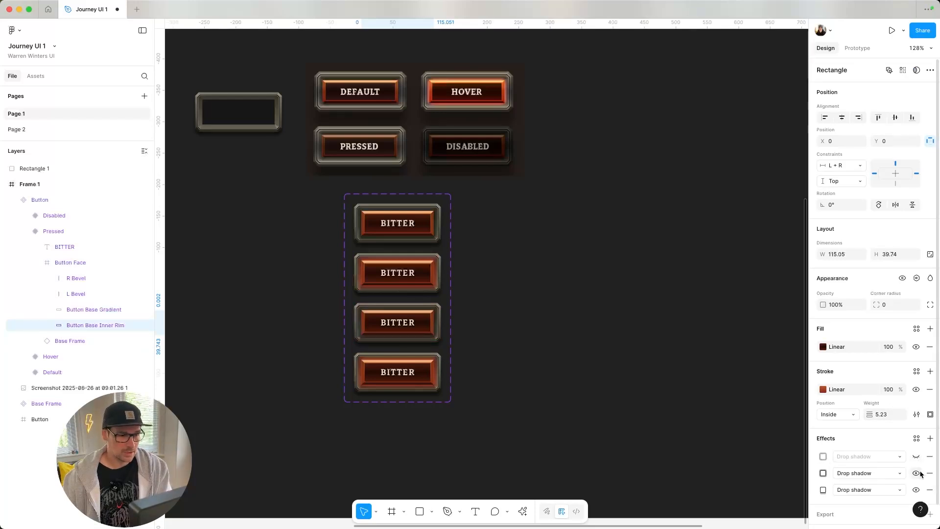
{"action": "left_click", "coordinate": [917, 473]}
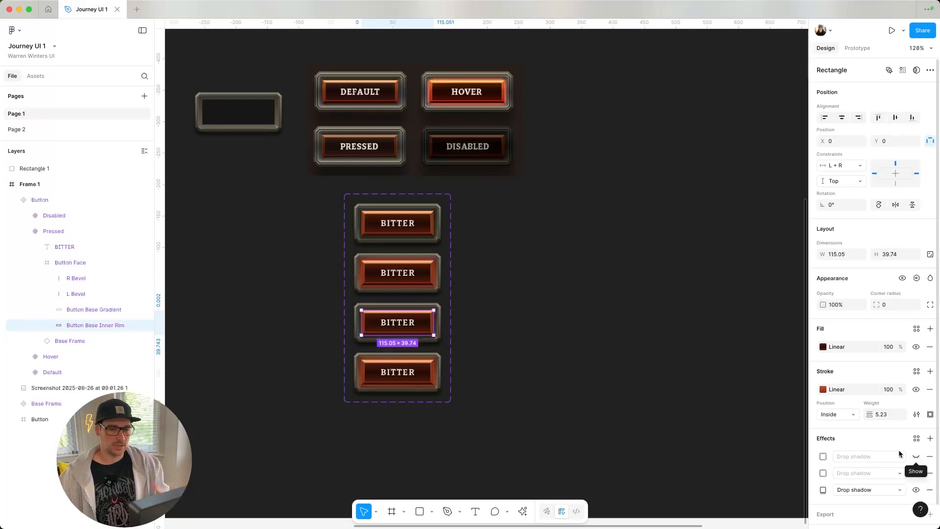
- Set the opacity of the Pressed variant's Button Face to 70%, and collapse the variant's layers
{"action": "left_click", "coordinate": [65, 264]}
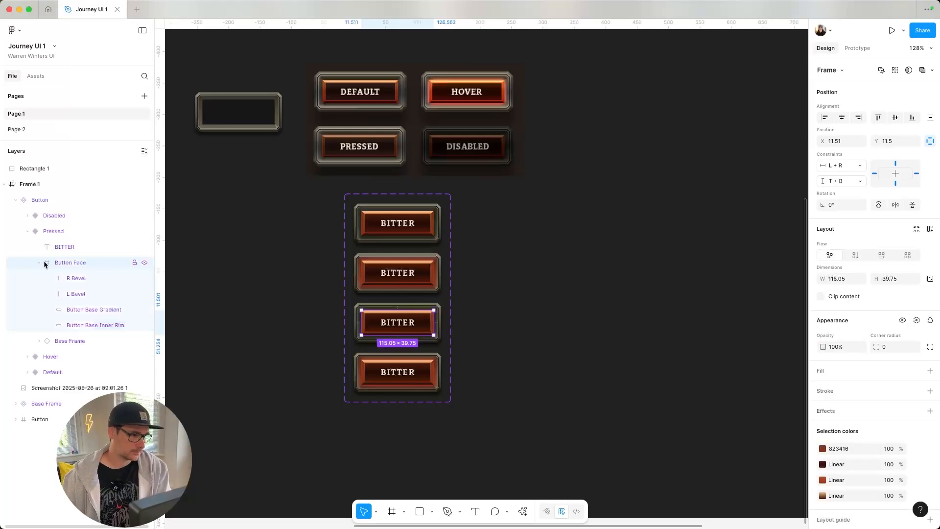
{"action": "left_click", "coordinate": [43, 263]}
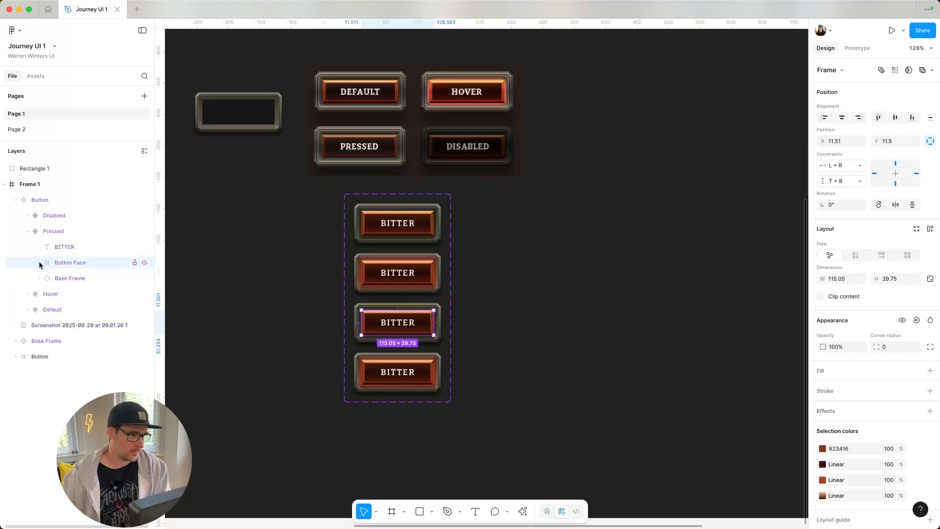
{"action": "left_click", "coordinate": [838, 349]}
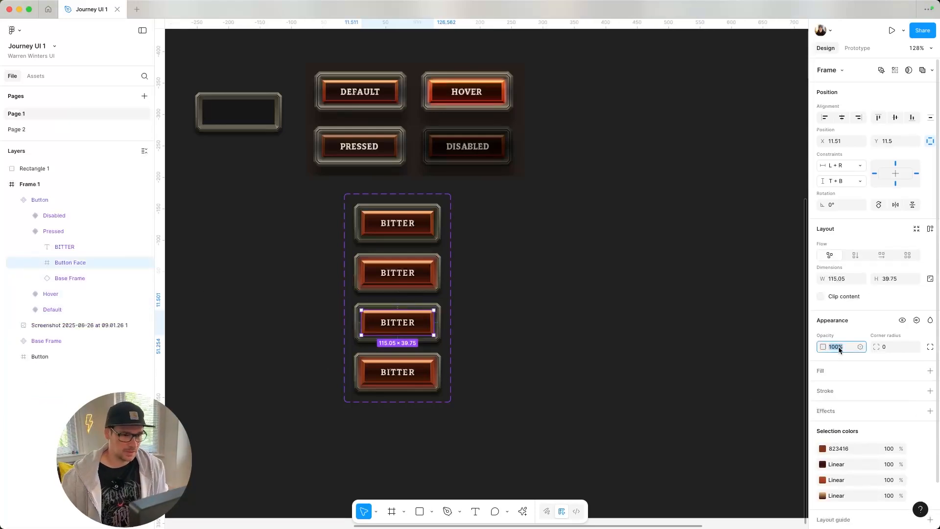
{"action": "type", "text": "40"}
{"action": "key", "text": "Return"}
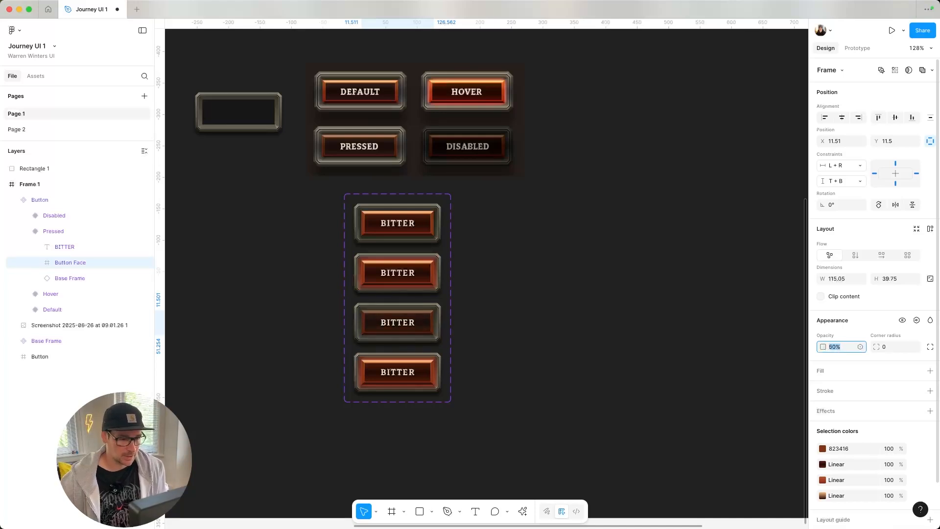
{"action": "type", "text": "60"}
{"action": "key", "text": "Return"}
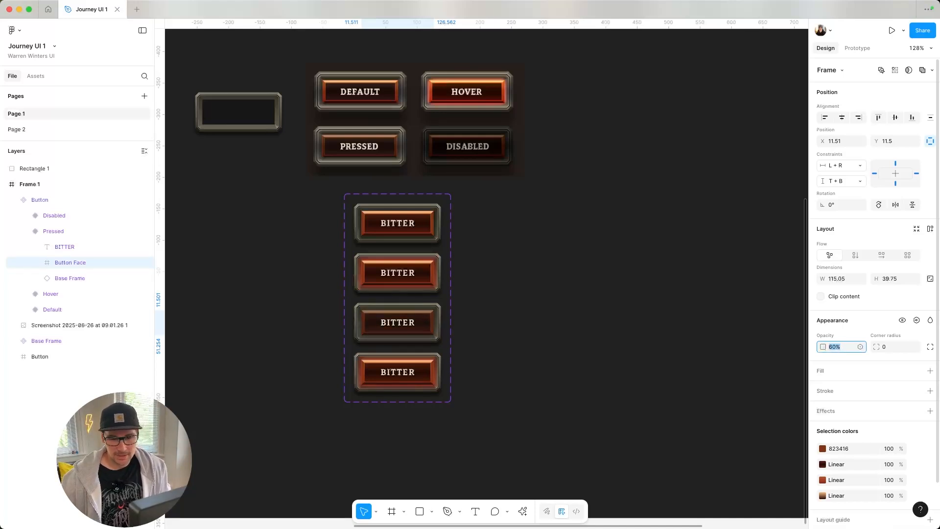
{"action": "type", "text": "70"}
{"action": "key", "text": "Return"}
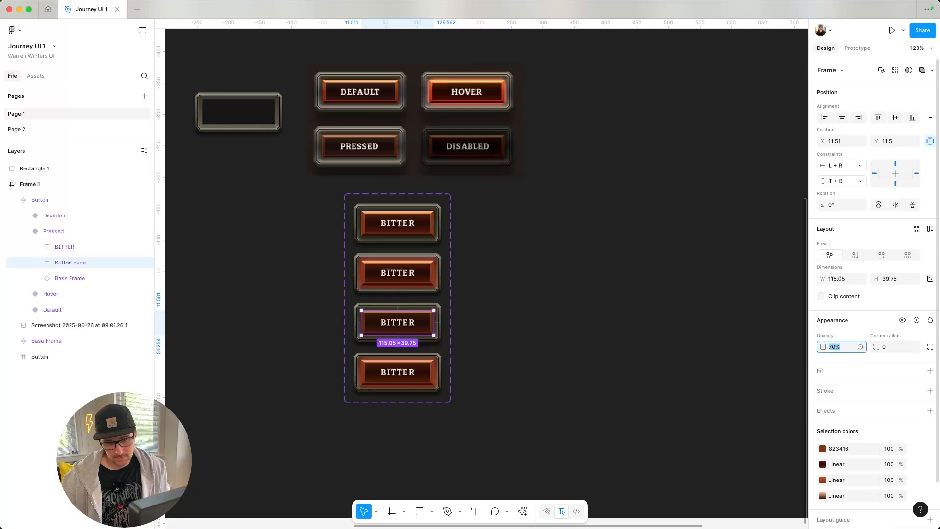
{"action": "left_click", "coordinate": [562, 322]}
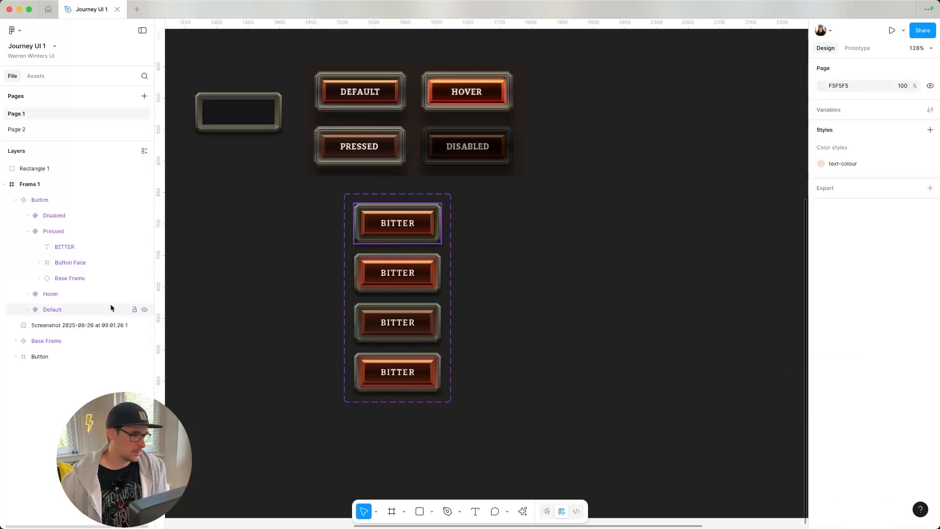
{"action": "left_click", "coordinate": [27, 231]}
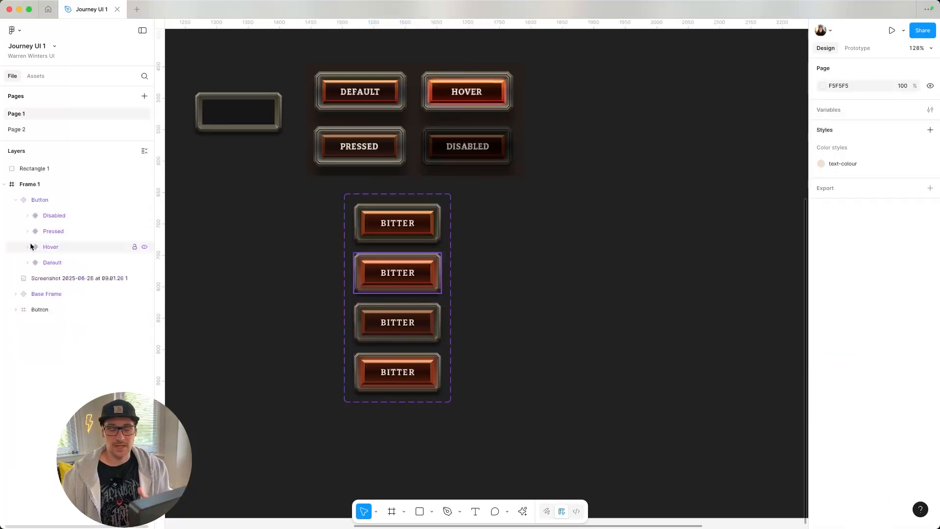
- Hide the first two drop shadows on the Button Base Inner Rim inside the Disabled variant's Button Face
{"action": "left_click", "coordinate": [27, 216]}
{"action": "left_click", "coordinate": [84, 251]}
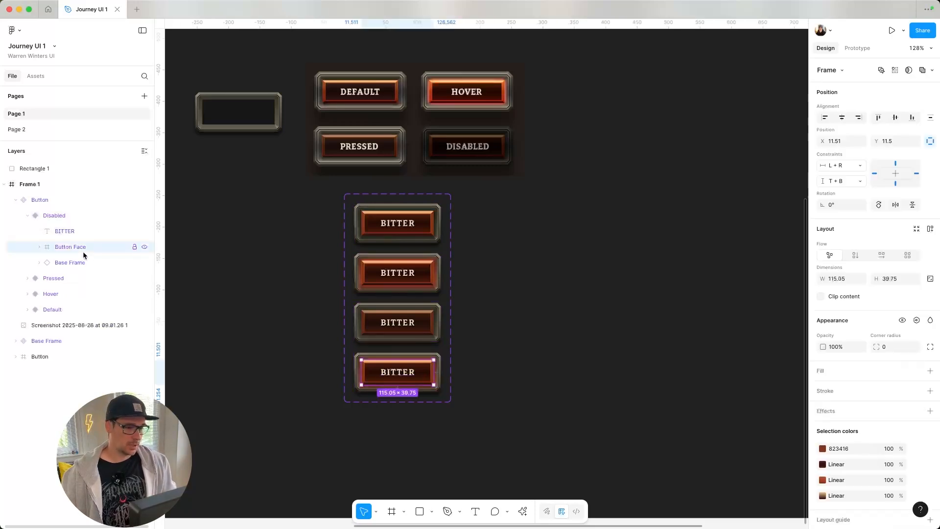
{"action": "left_click", "coordinate": [39, 247]}
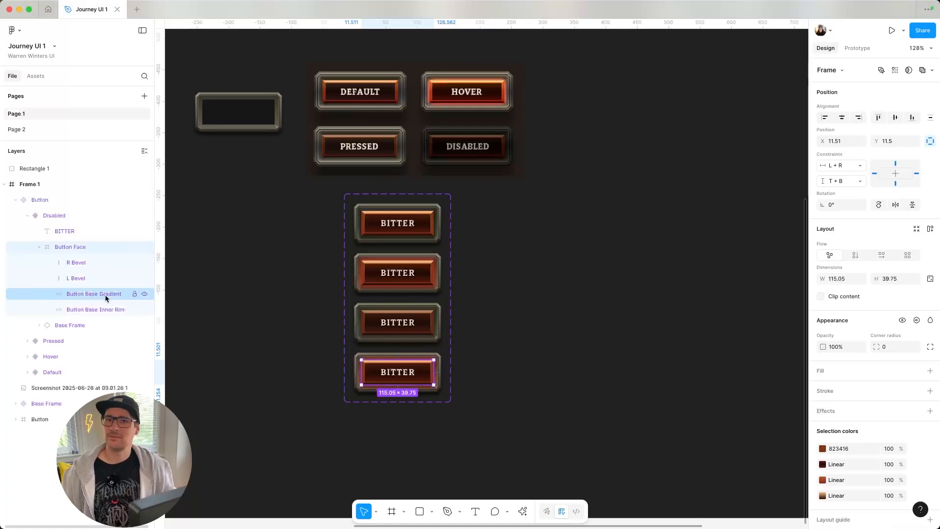
{"action": "left_click", "coordinate": [95, 309]}
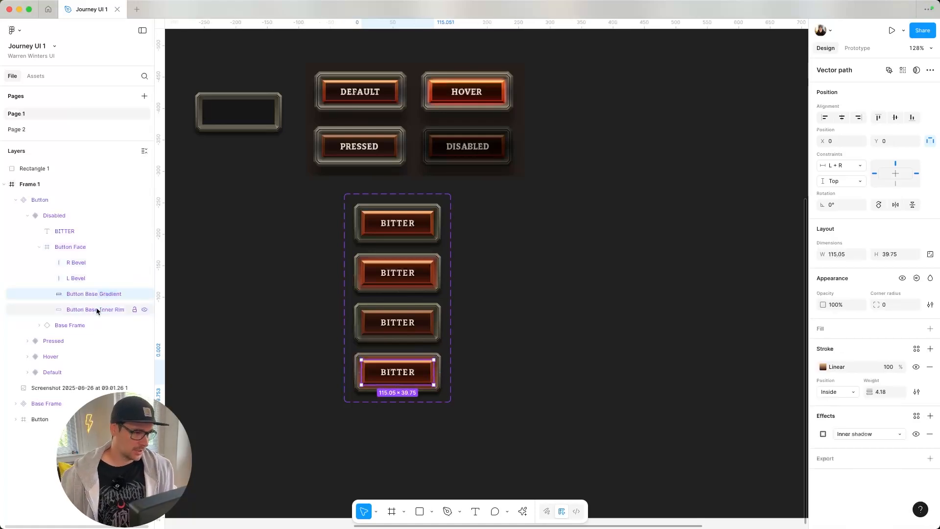
{"action": "scroll", "coordinate": [822, 461], "scroll_direction": "down", "scroll_amount": 2}
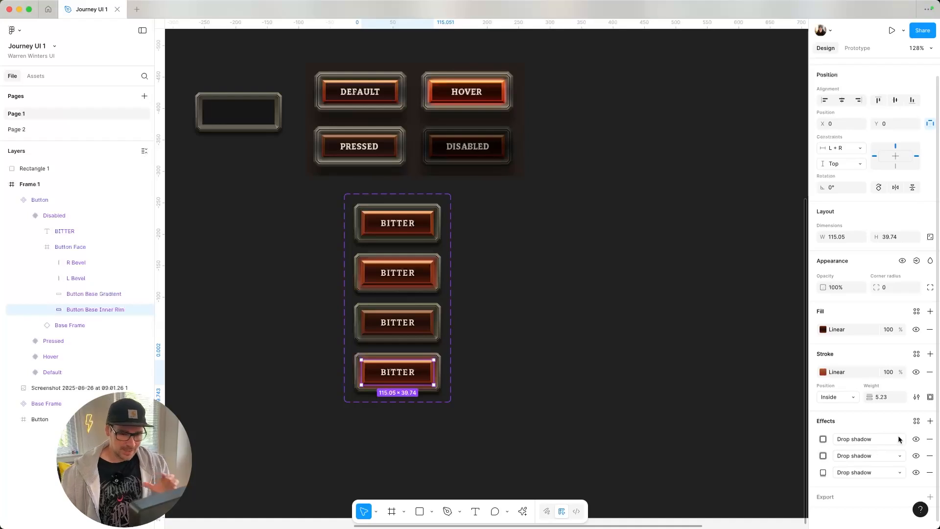
{"action": "left_click", "coordinate": [915, 439]}
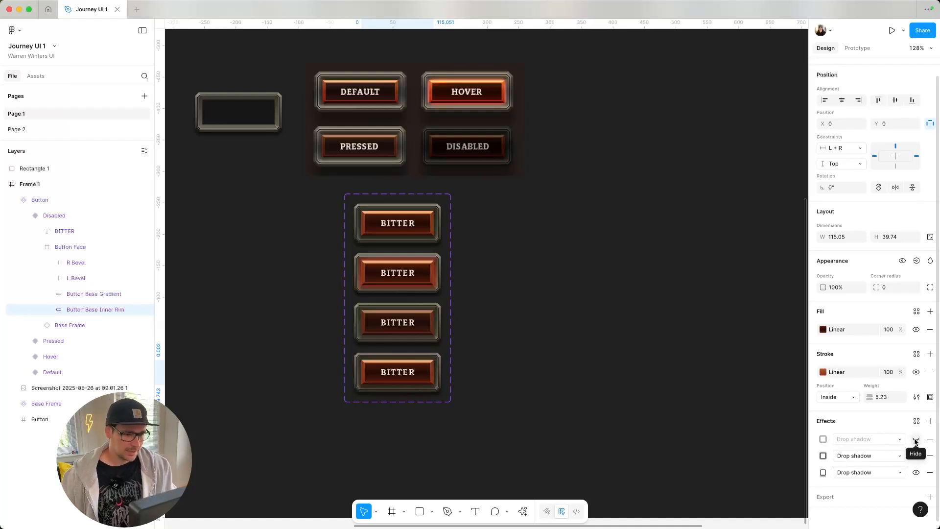
{"action": "left_click", "coordinate": [916, 455]}
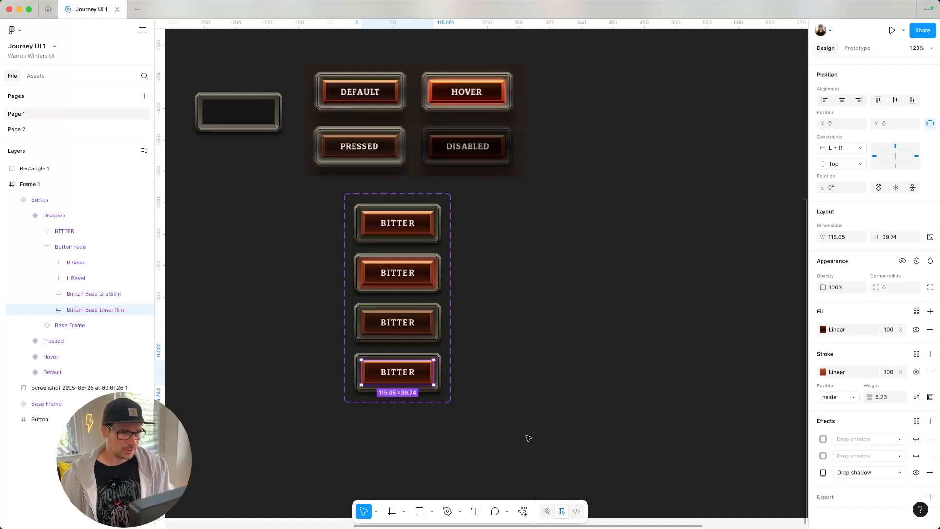
- Set the opacity of the Disabled variant's Button Face to 50%
{"action": "left_click", "coordinate": [61, 240]}
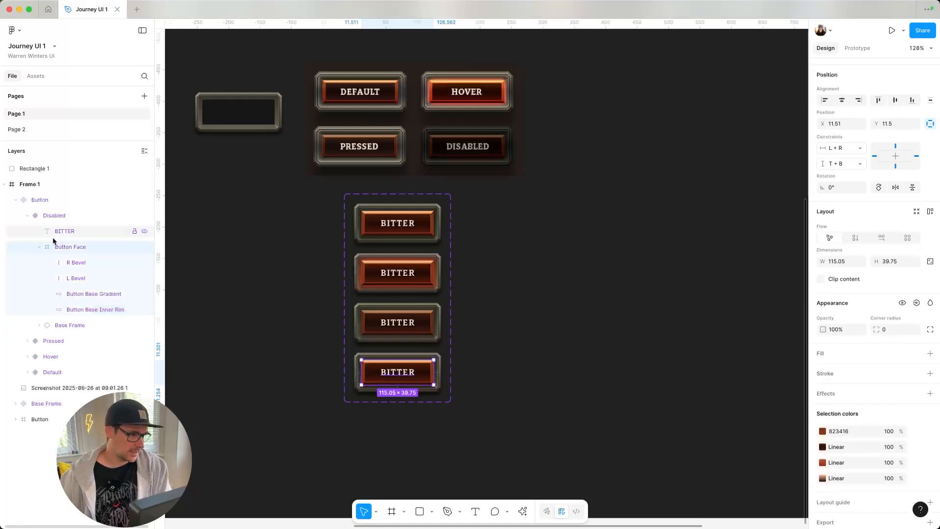
{"action": "left_click", "coordinate": [38, 247]}
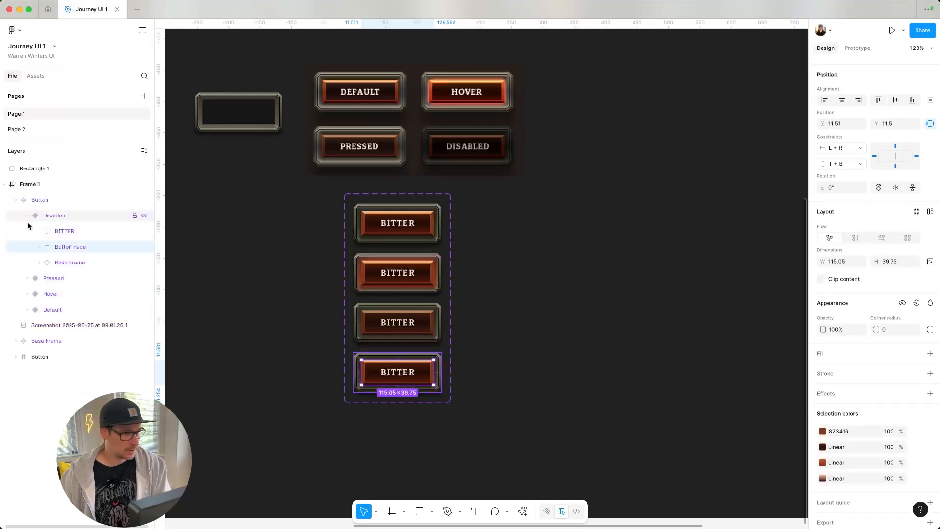
{"action": "left_click", "coordinate": [849, 328]}
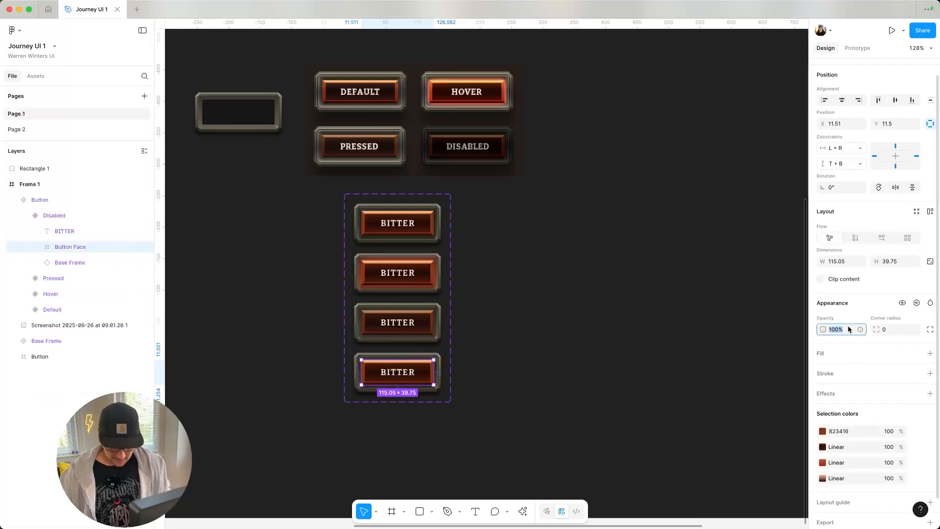
{"action": "type", "text": "50"}
{"action": "key", "text": "Return"}
{"action": "type", "text": "40"}
{"action": "key", "text": "Return"}
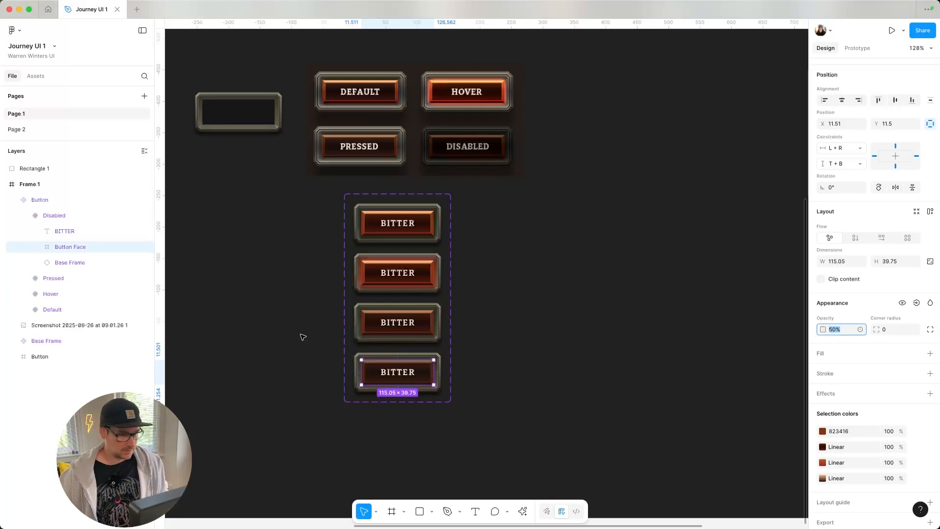
- Set the opacity of the Disabled variant's Base Frame to 50%
{"action": "left_click", "coordinate": [76, 264]}
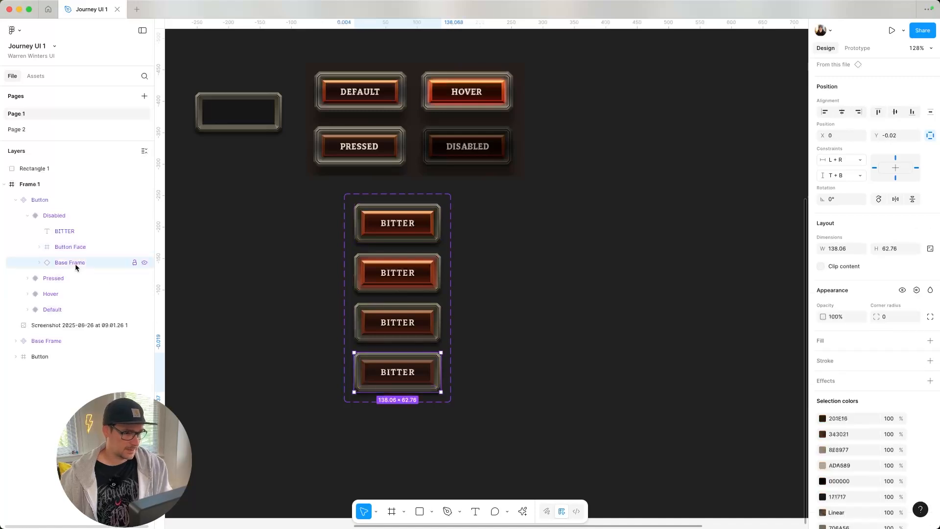
{"action": "left_click", "coordinate": [838, 319]}
{"action": "type", "text": "70"}
{"action": "key", "text": "Return"}
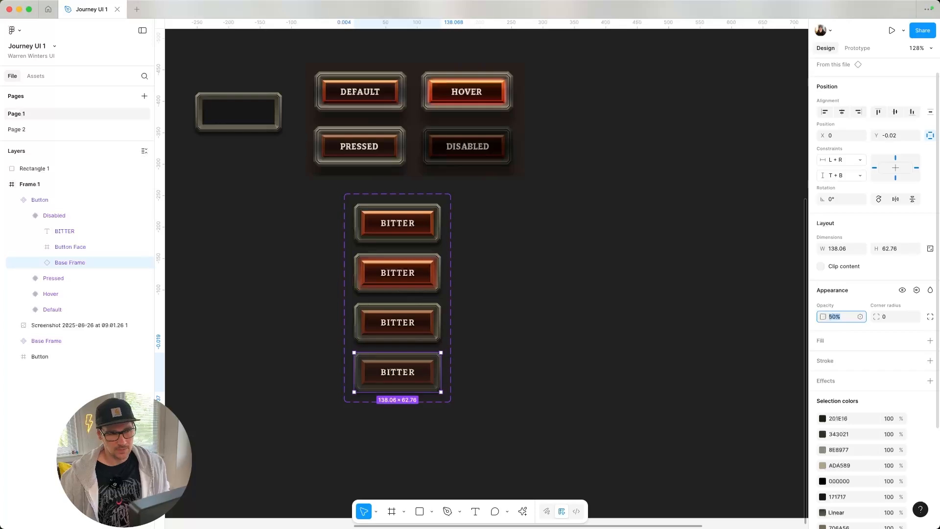
{"action": "left_click", "coordinate": [639, 344]}
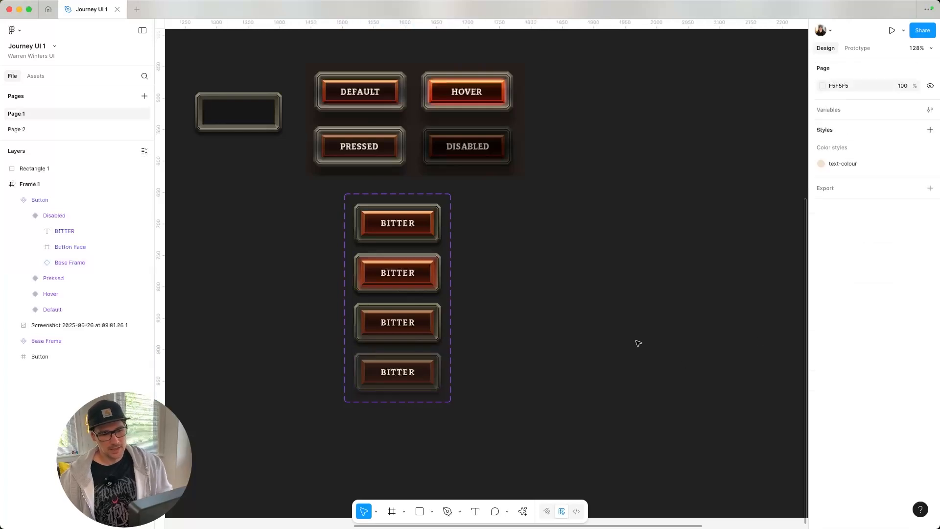
{"action": "left_click", "coordinate": [427, 380]}
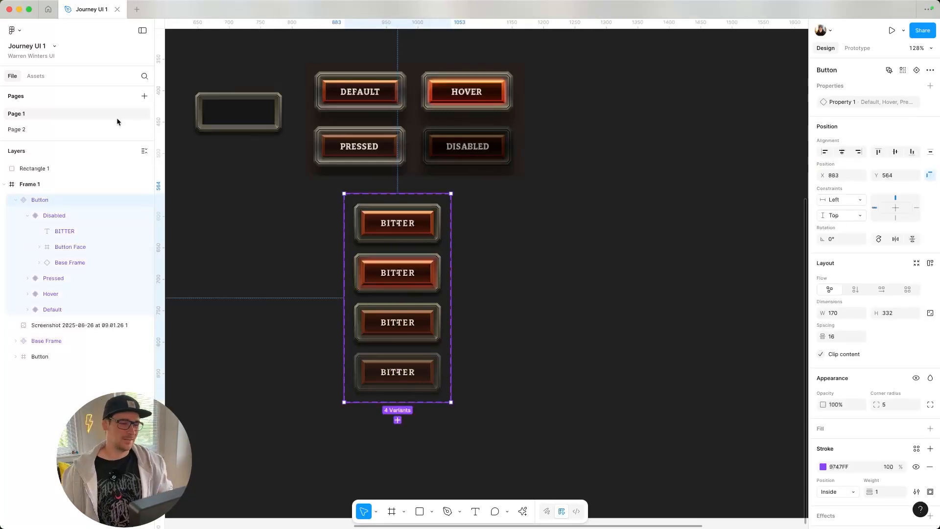
{"action": "left_click", "coordinate": [267, 245]}
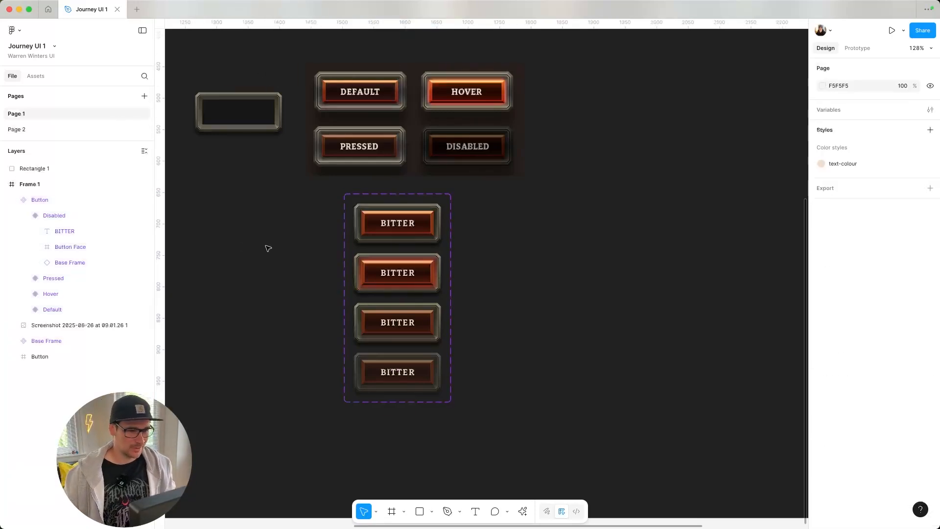
{"action": "left_click", "coordinate": [391, 230]}
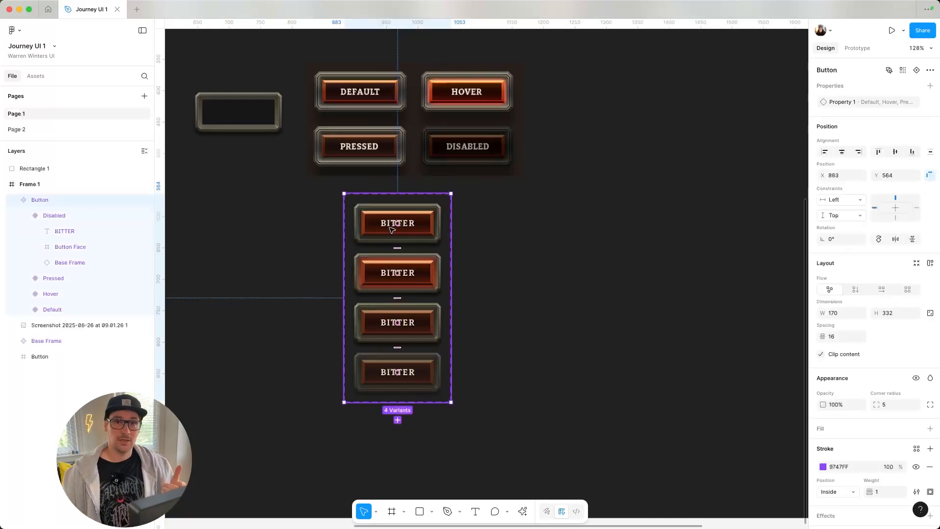
{"action": "left_click", "coordinate": [28, 214]}
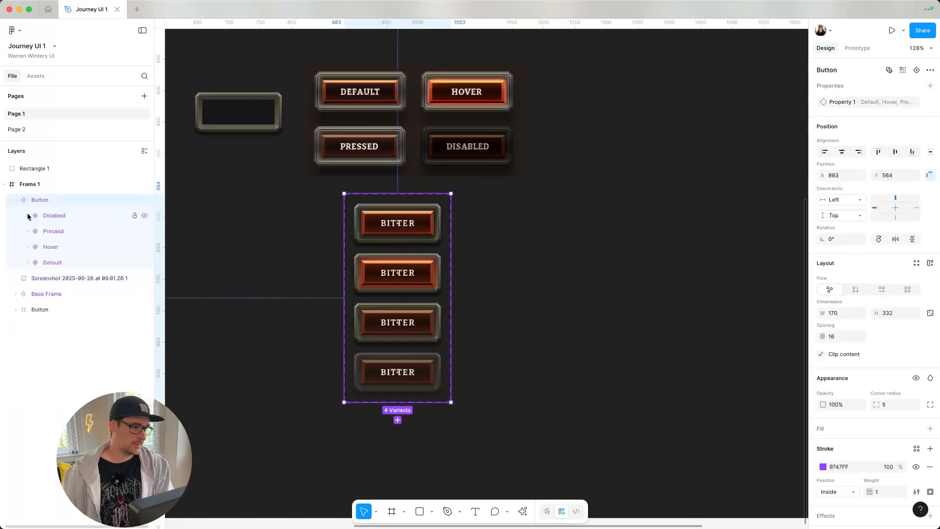
{"action": "left_click", "coordinate": [69, 218]}
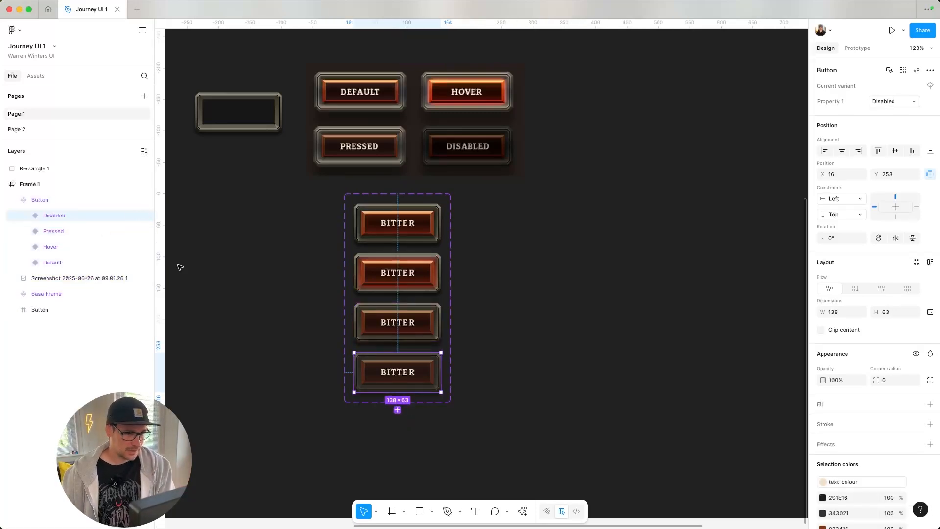
- Add a text property named Button Text with the value Default to the Button component set
{"action": "left_click", "coordinate": [28, 215]}
{"action": "left_click", "coordinate": [44, 205]}
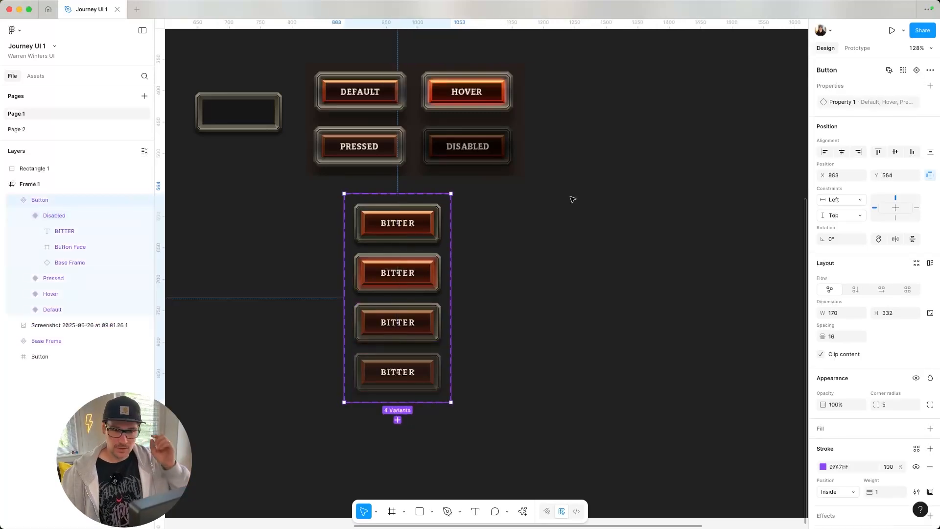
{"action": "left_click", "coordinate": [930, 86]}
{"action": "left_click", "coordinate": [886, 126]}
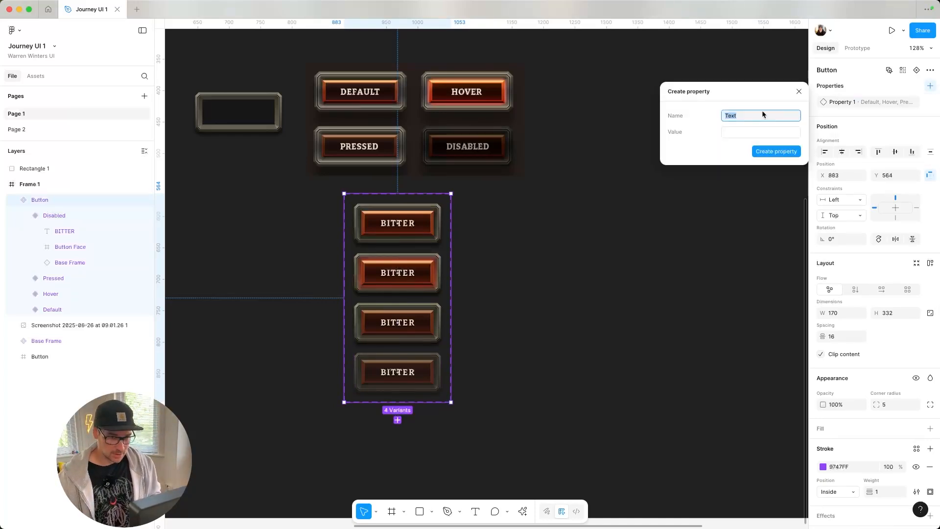
{"action": "type", "text": "Button"}
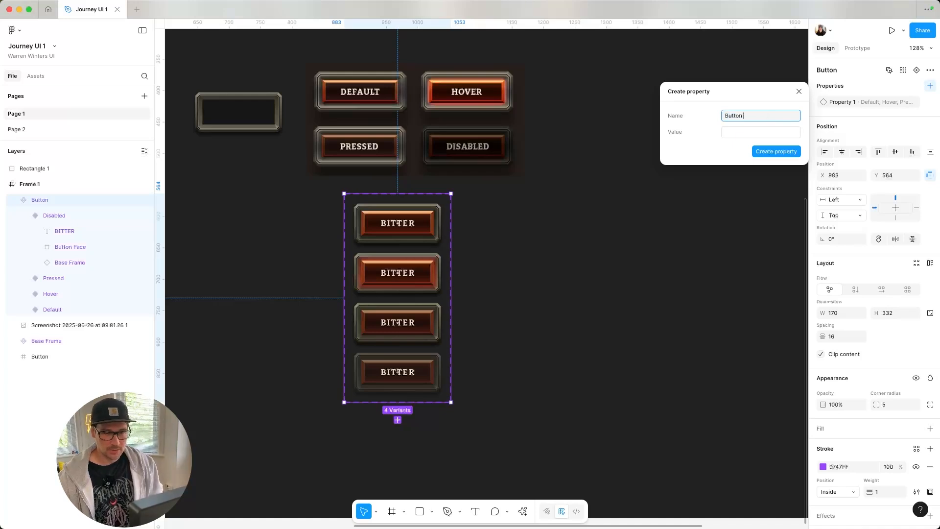
{"action": "type", "text": " Text"}
{"action": "left_click", "coordinate": [750, 135]}
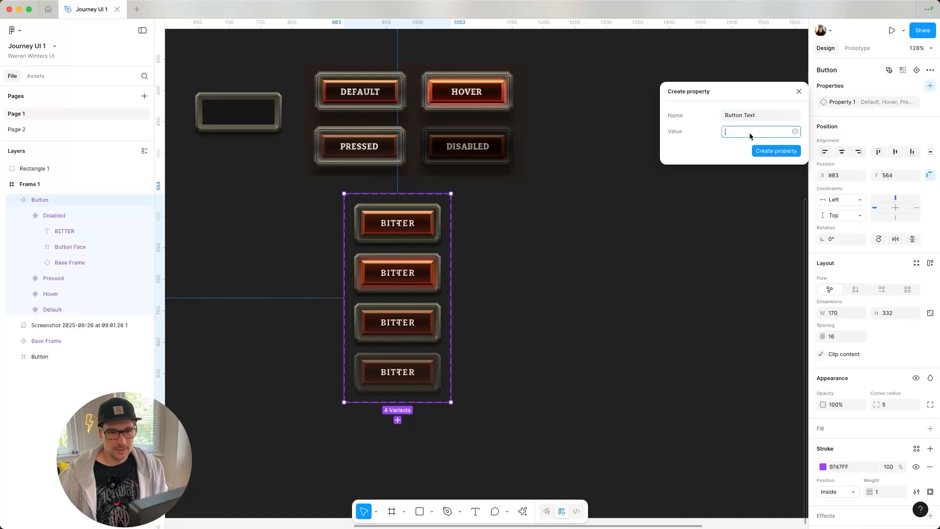
{"action": "type", "text": "Default"}
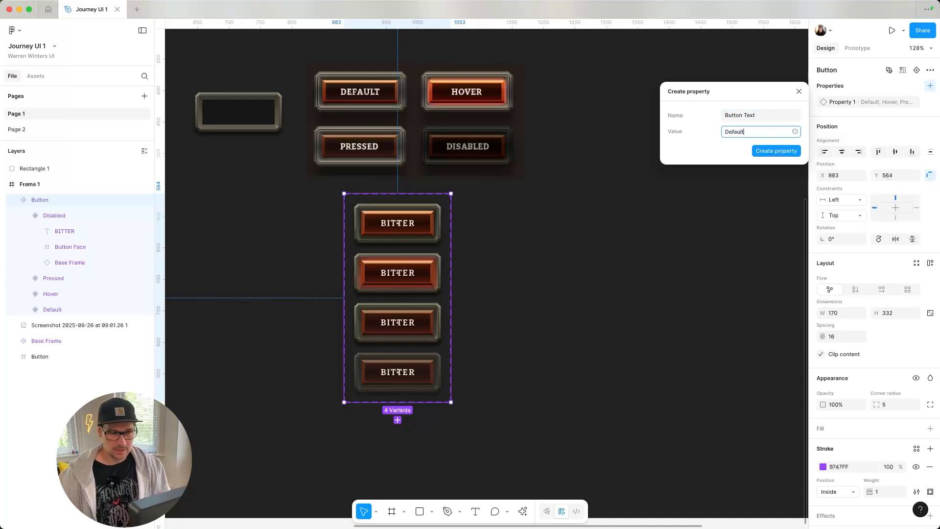
{"action": "left_click", "coordinate": [780, 152]}
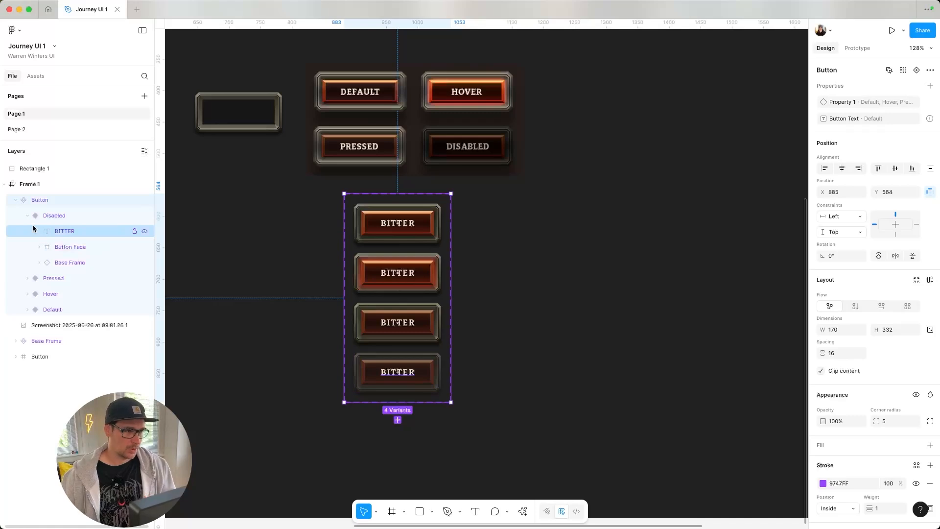
- Link the content of the matching BITTER text layers in all four variants to the Button Text property
{"action": "left_click", "coordinate": [65, 231]}
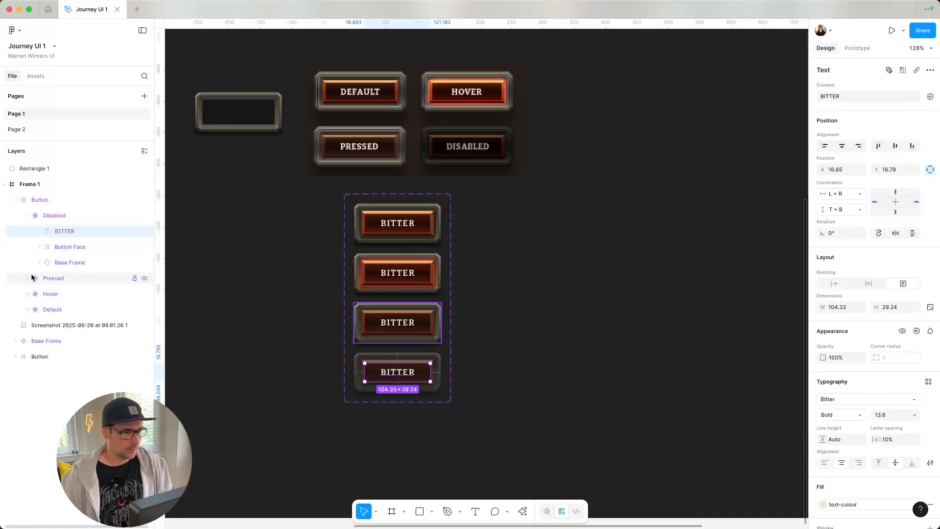
{"action": "left_click", "coordinate": [903, 70]}
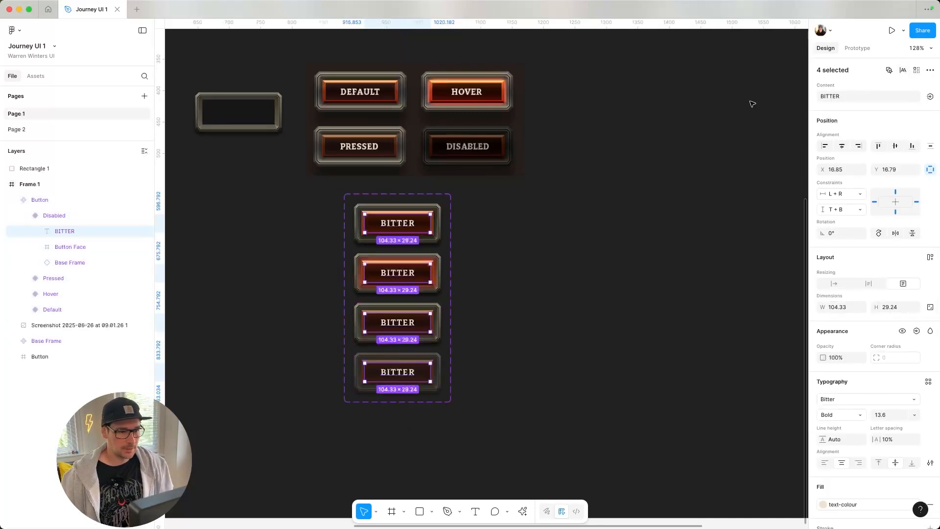
{"action": "left_click", "coordinate": [28, 278]}
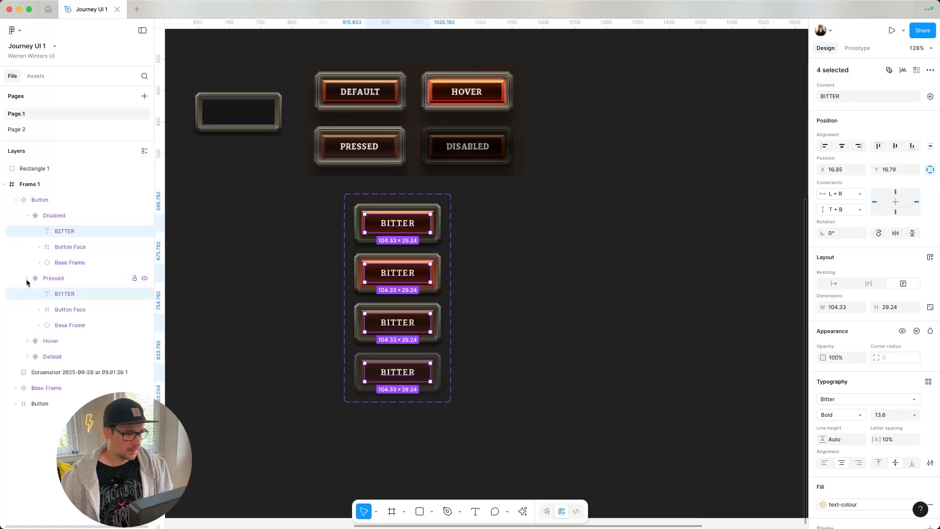
{"action": "left_click", "coordinate": [28, 341]}
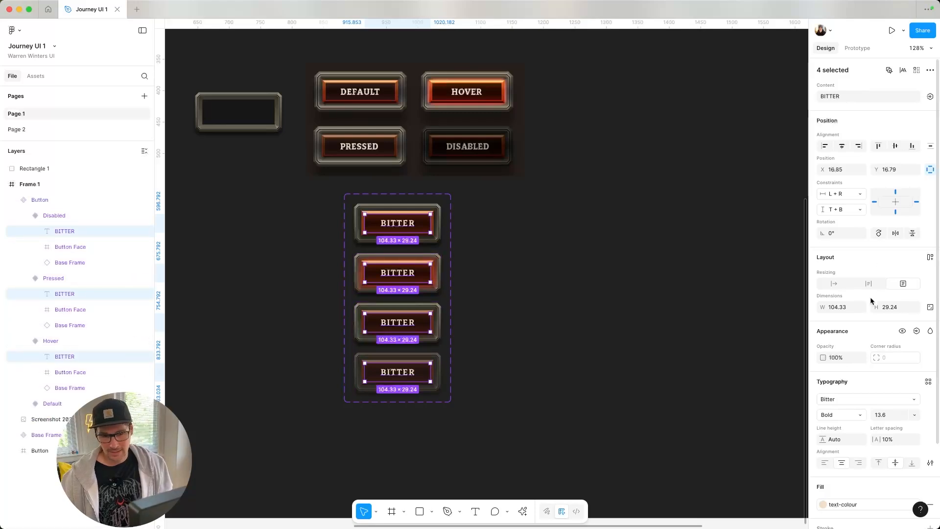
{"action": "left_click", "coordinate": [917, 332]}
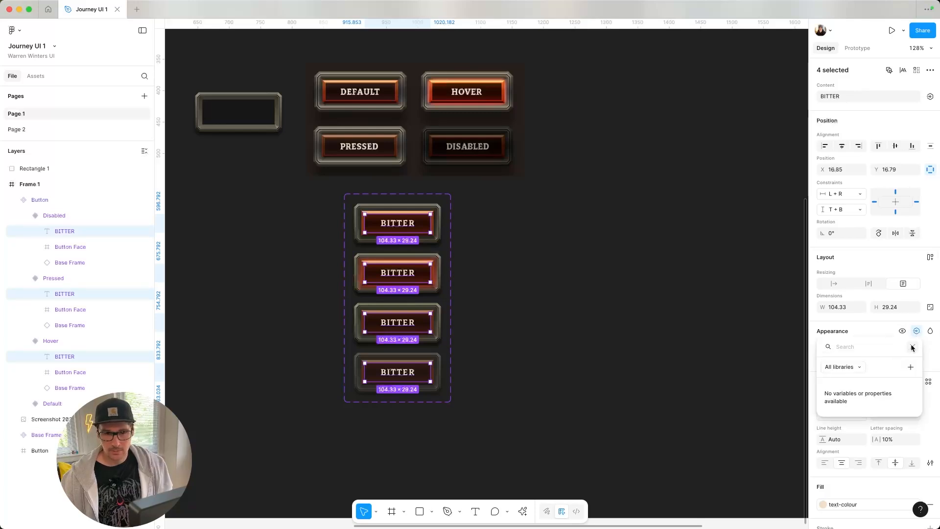
{"action": "left_click", "coordinate": [913, 347]}
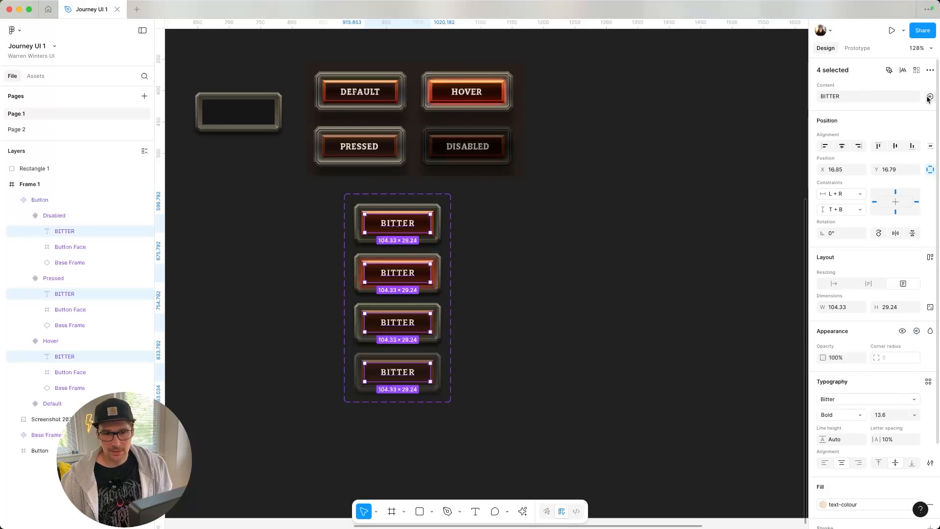
{"action": "left_click", "coordinate": [928, 99]}
{"action": "left_click", "coordinate": [870, 169]}
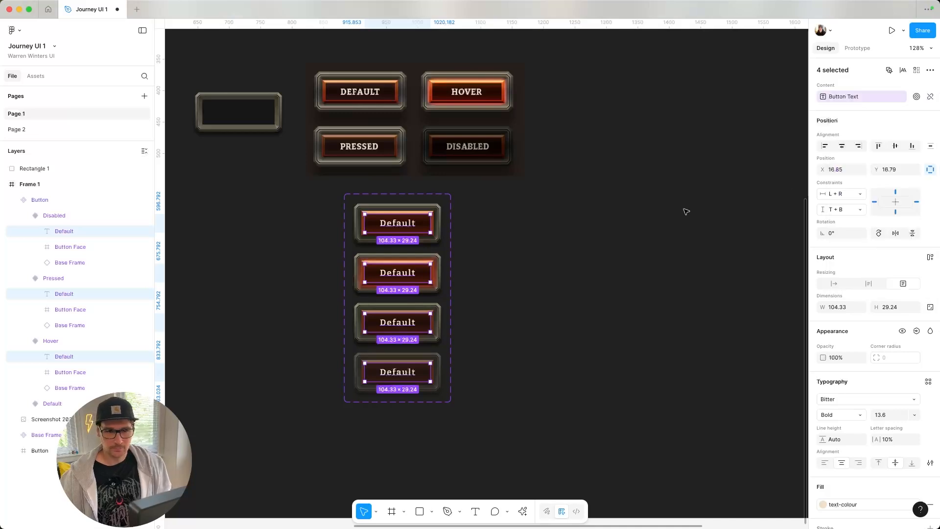
{"action": "left_click", "coordinate": [622, 219]}
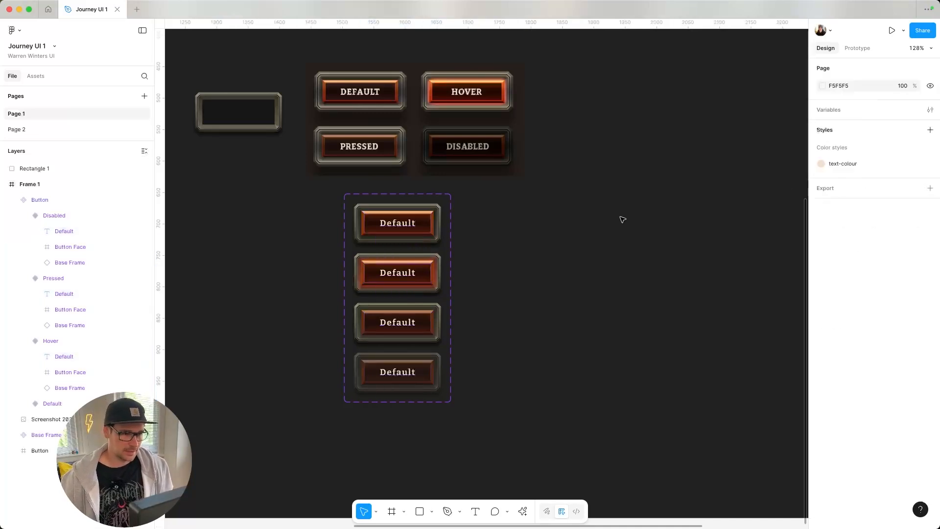
- Collapse the layers of the Disabled, Pressed and Hover variants and select the Button component set
{"action": "double_click", "coordinate": [395, 225]}
{"action": "left_click", "coordinate": [40, 219]}
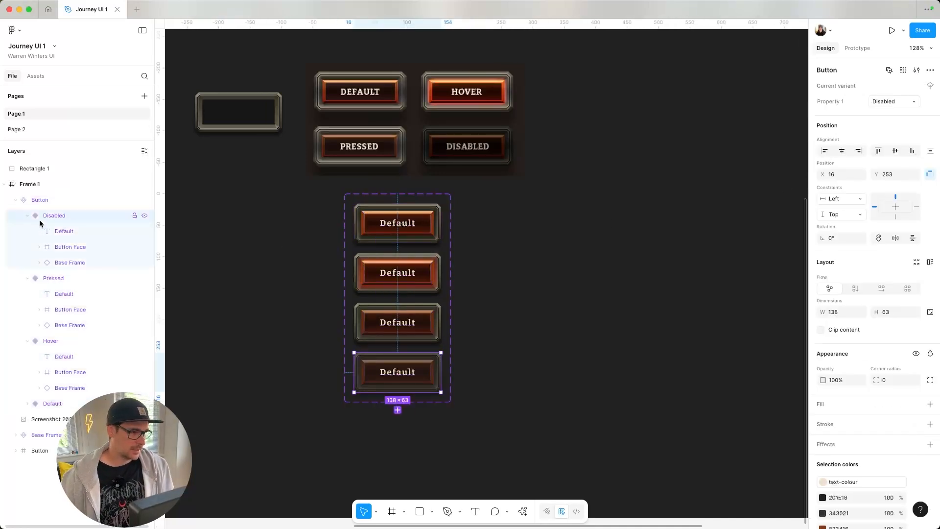
{"action": "left_click", "coordinate": [28, 216]}
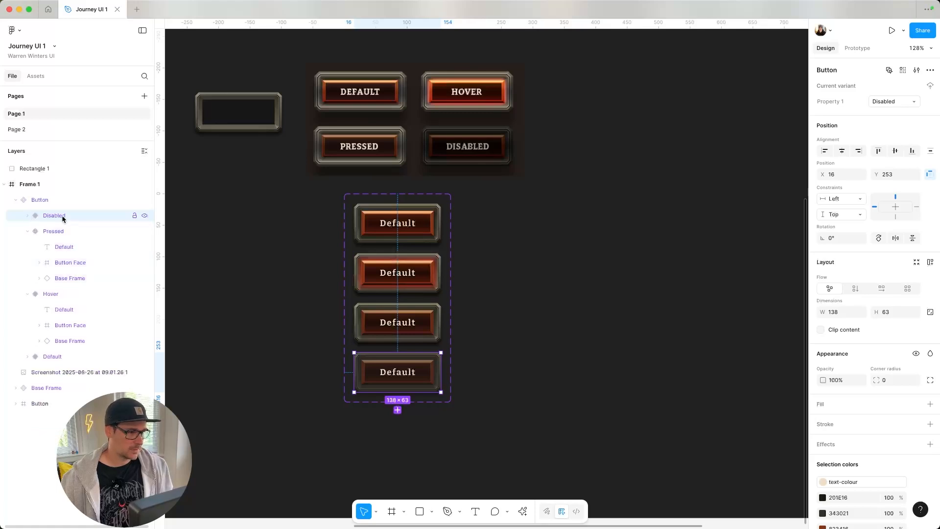
{"action": "left_click", "coordinate": [27, 231]}
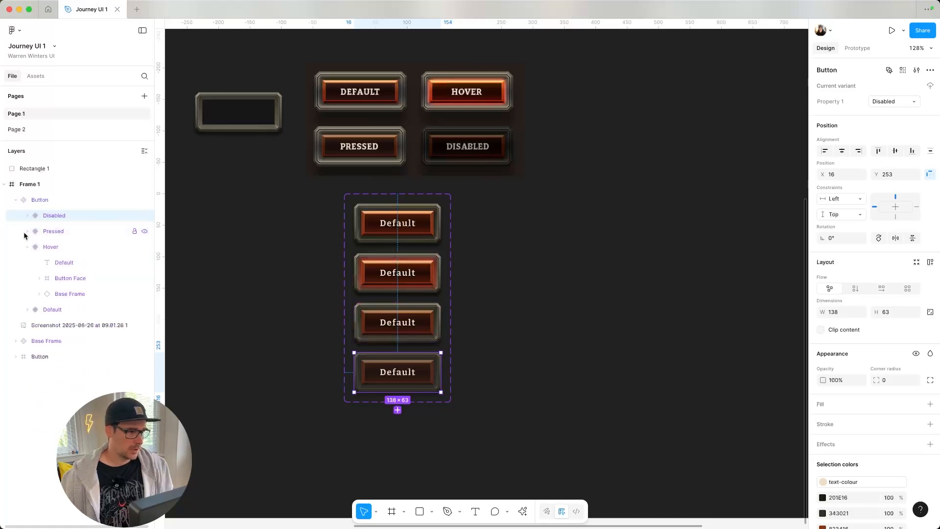
{"action": "left_click", "coordinate": [28, 202]}
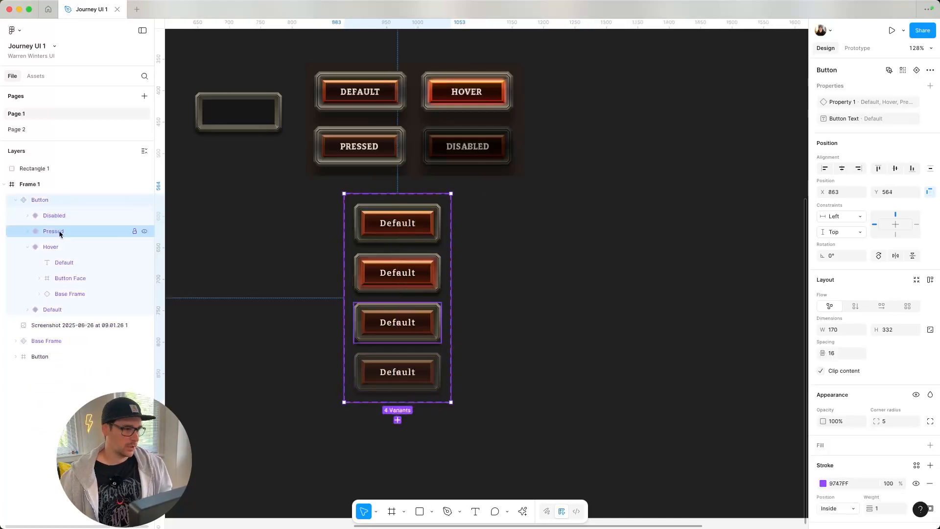
{"action": "left_click", "coordinate": [27, 247]}
- Place an instance of this file's Button component on the empty canvas beside the variants, and return to the layer list
{"action": "left_click", "coordinate": [35, 77]}
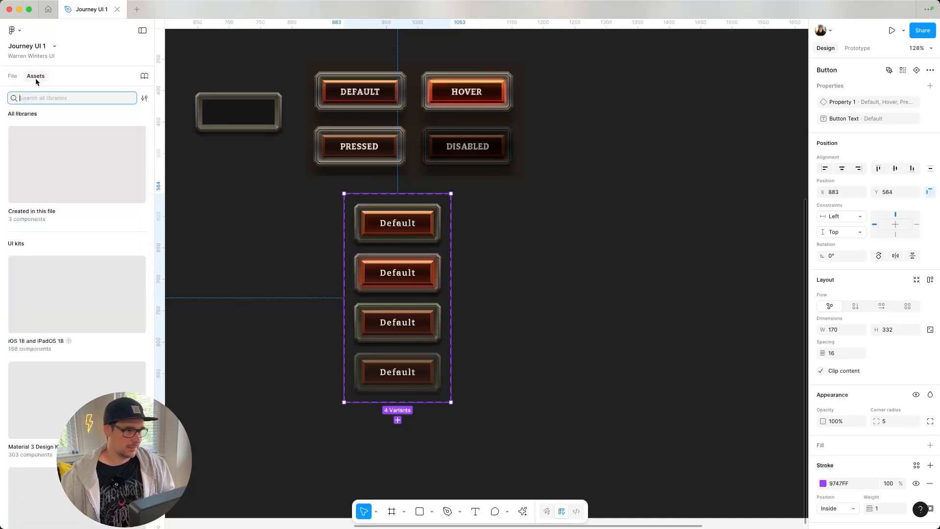
{"action": "left_click", "coordinate": [59, 181]}
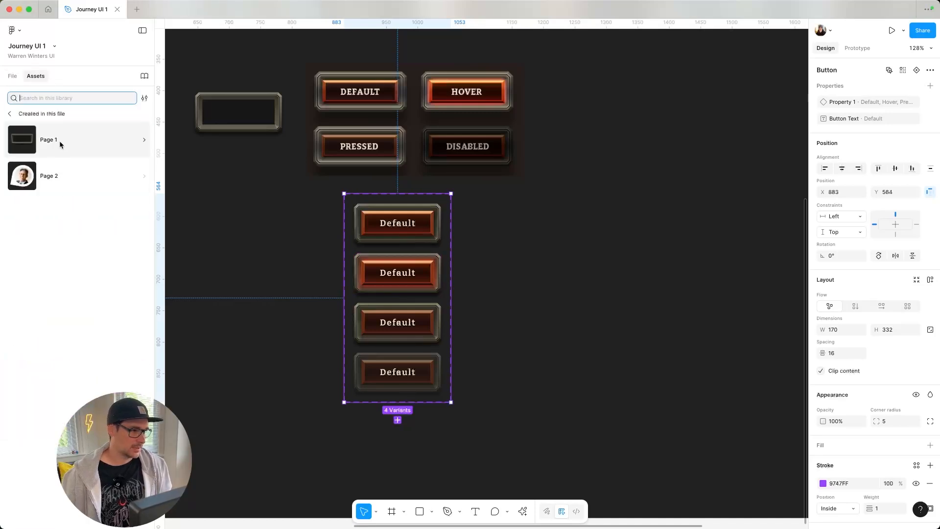
{"action": "left_click", "coordinate": [73, 143]}
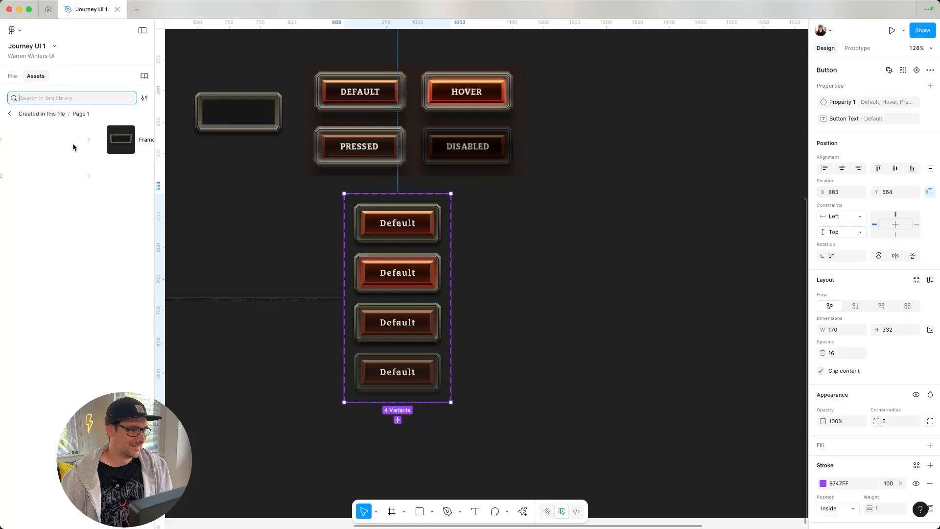
{"action": "left_click", "coordinate": [50, 147]}
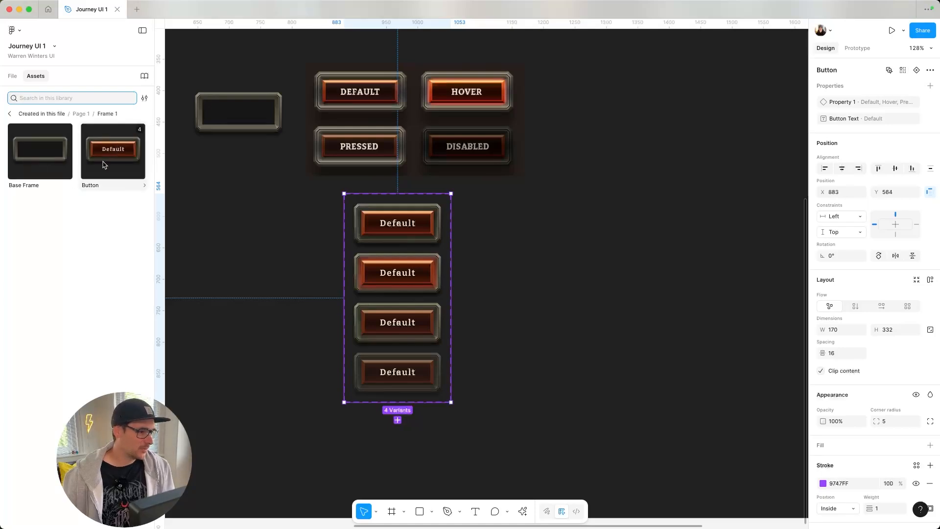
{"action": "left_click_drag", "start_coordinate": [104, 164], "coordinate": [605, 244]}
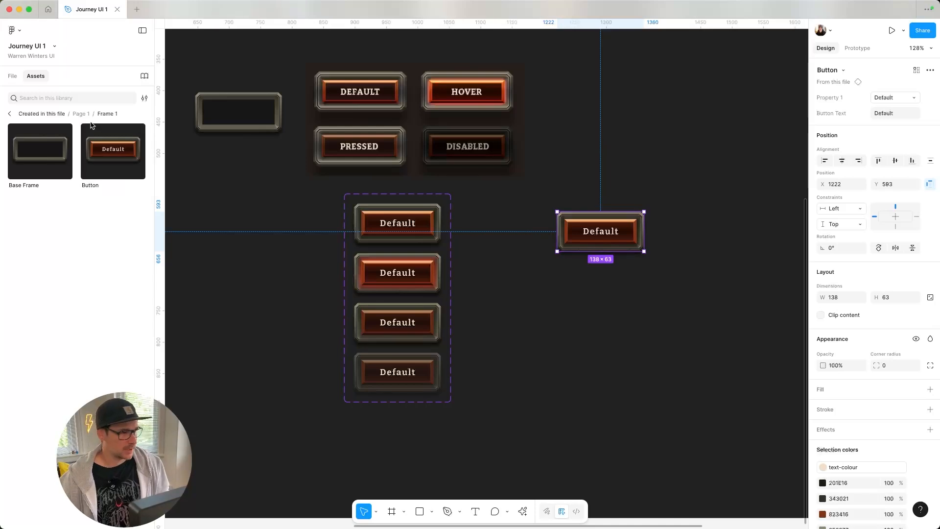
{"action": "left_click", "coordinate": [14, 77]}
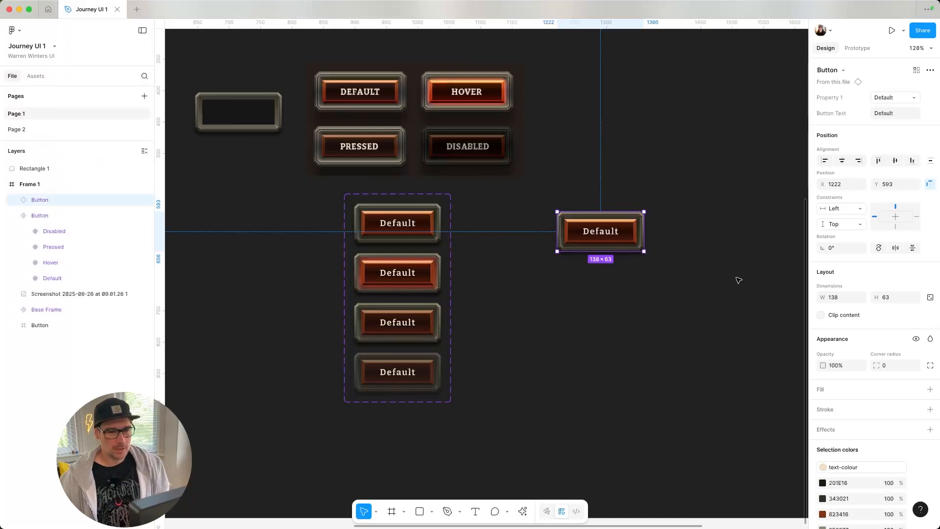
- Switch the placed Button instance through the Hover and Pressed variants to Disabled, and deselect it
{"action": "left_click", "coordinate": [889, 97]}
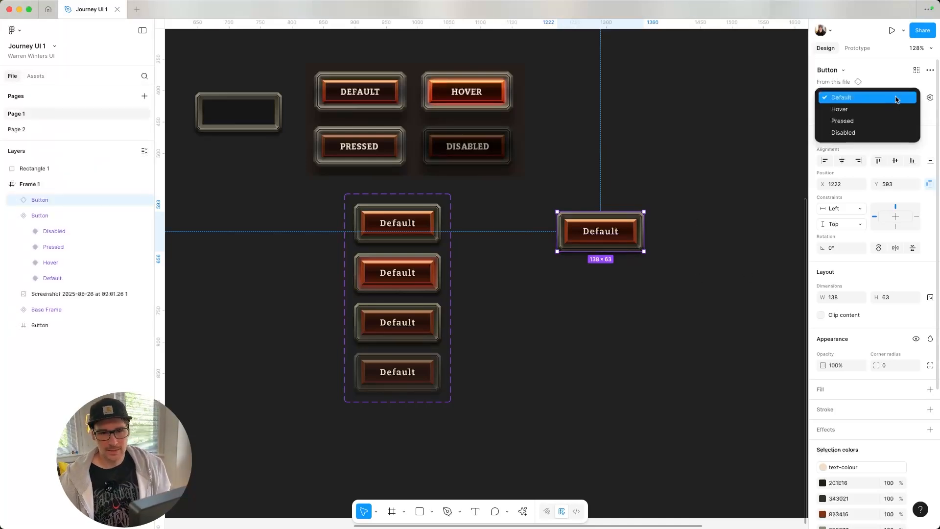
{"action": "left_click", "coordinate": [883, 101]}
{"action": "left_click", "coordinate": [883, 100]}
{"action": "left_click", "coordinate": [881, 109]}
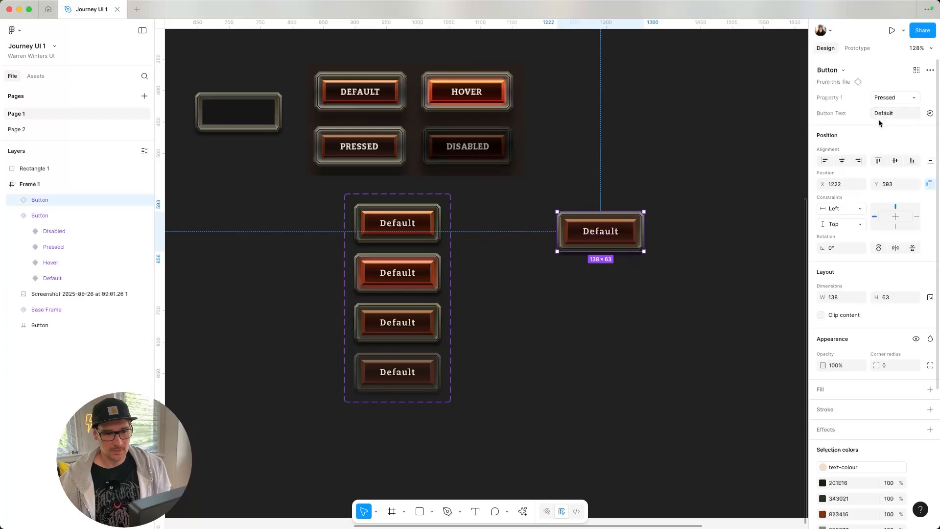
{"action": "left_click", "coordinate": [883, 98]}
{"action": "left_click", "coordinate": [881, 109]}
{"action": "left_click", "coordinate": [700, 291]}
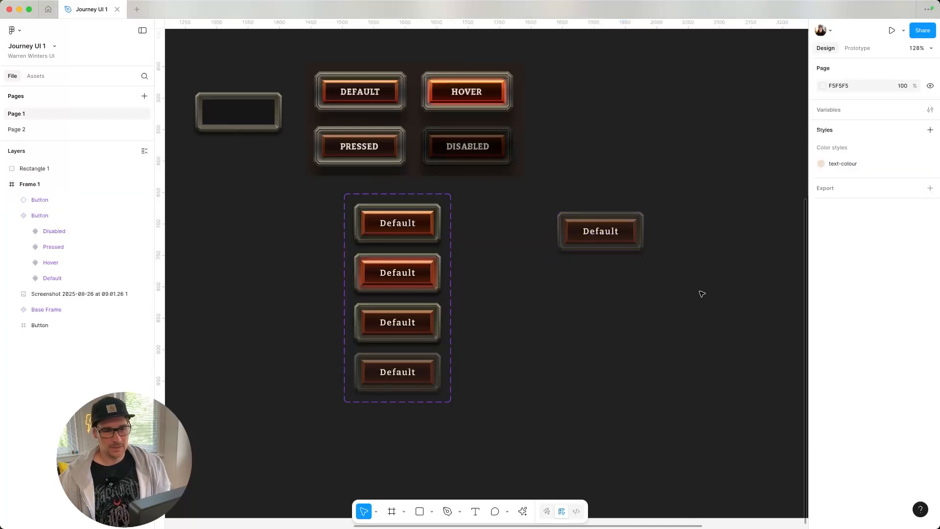
- Set the placed Button instance's Button Text property to "Disabled" and deselect it
{"action": "left_click", "coordinate": [621, 246]}
{"action": "left_click", "coordinate": [886, 118]}
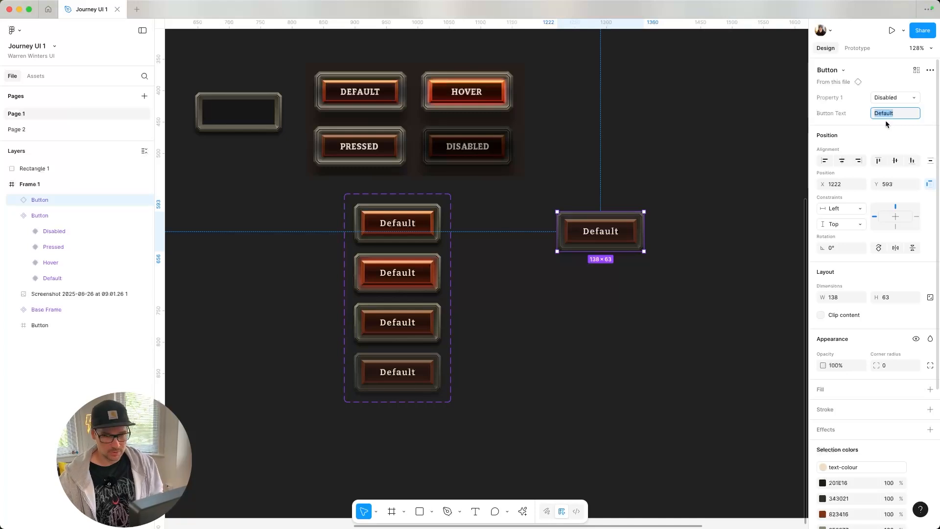
{"action": "type", "text": "Disabled"}
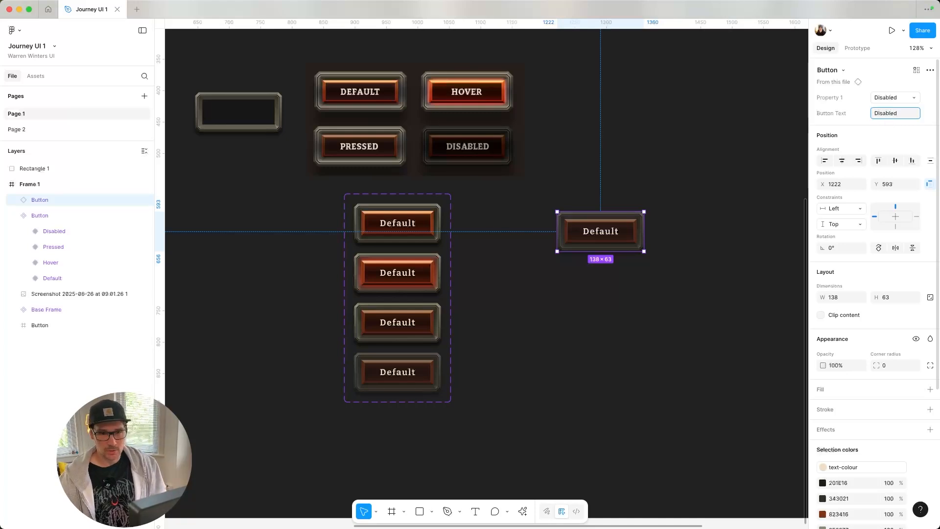
{"action": "key", "text": "Return"}
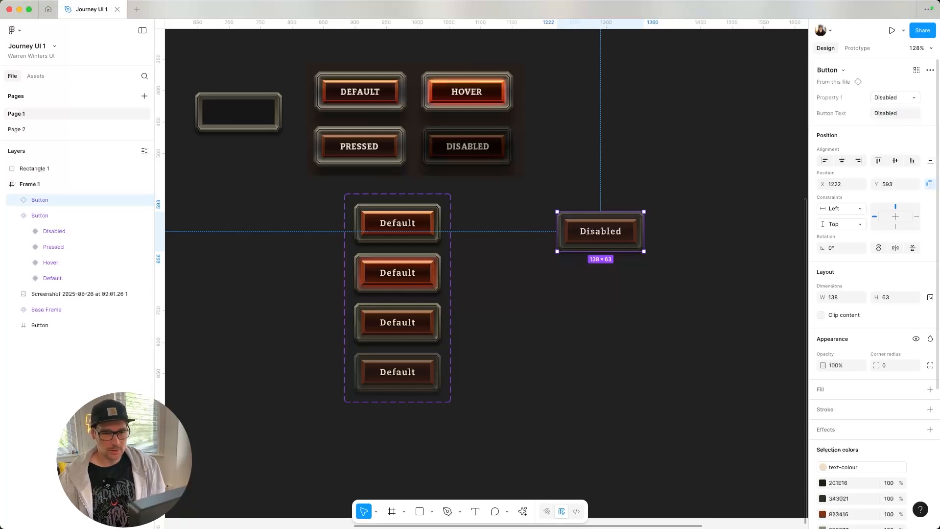
{"action": "left_click", "coordinate": [655, 223]}
{"action": "left_click", "coordinate": [617, 240]}
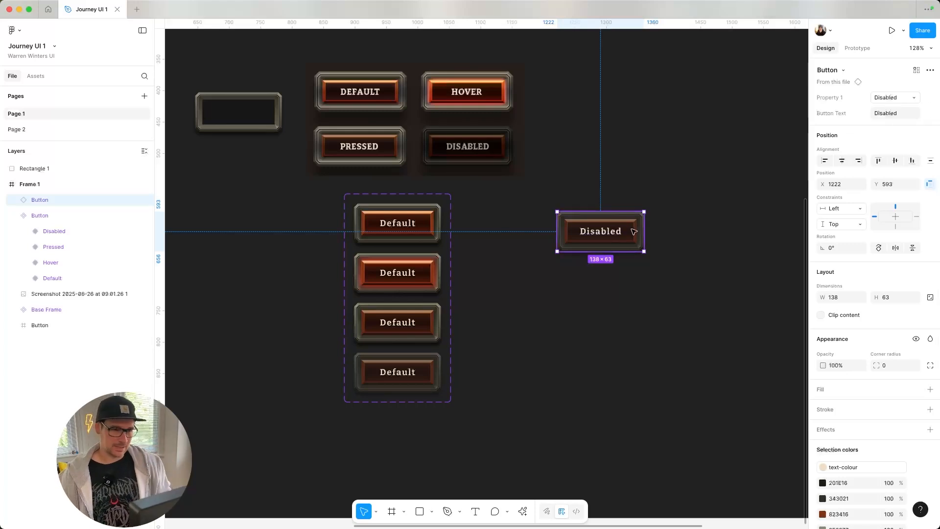
{"action": "left_click", "coordinate": [522, 325]}
- Add a Size property with the value Large to the Default variant through its layer name, and check the available Size options
{"action": "left_click", "coordinate": [424, 240]}
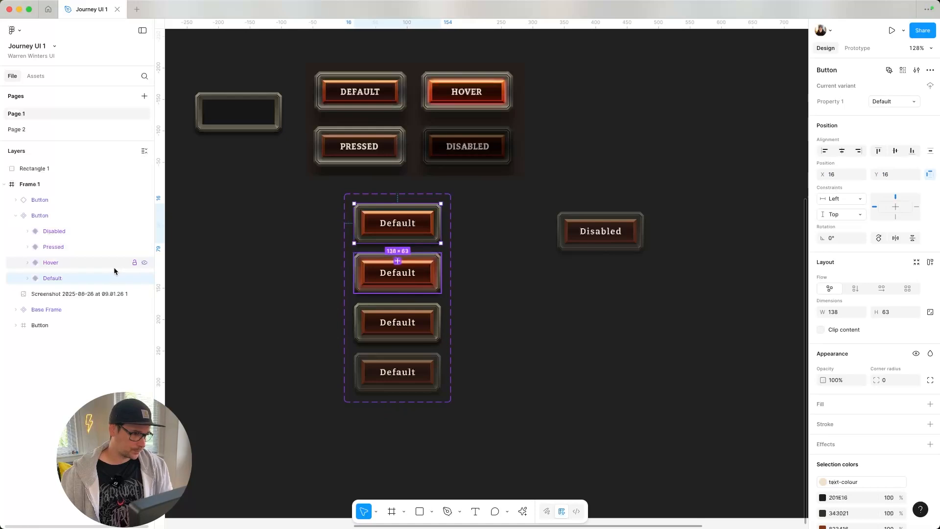
{"action": "double_click", "coordinate": [62, 277]}
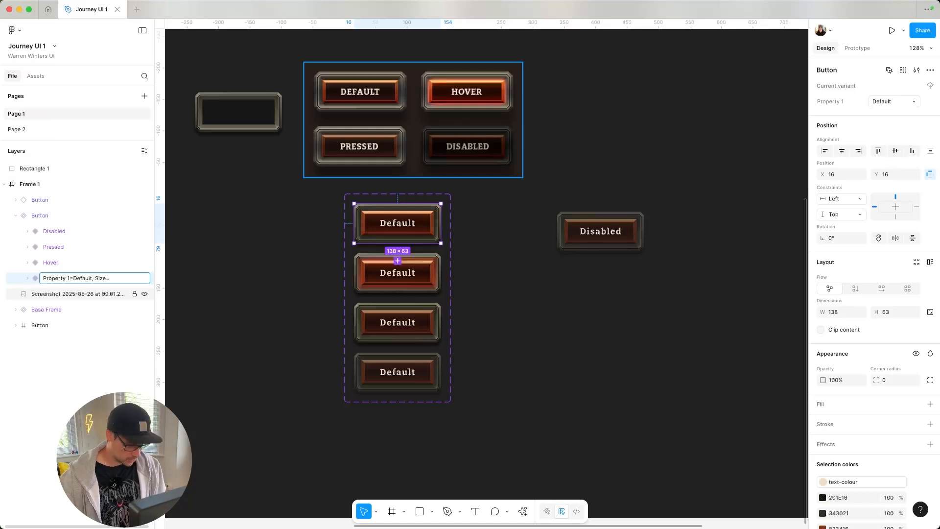
{"action": "type", "text": ", Size=Large"}
{"action": "key", "text": "Return"}
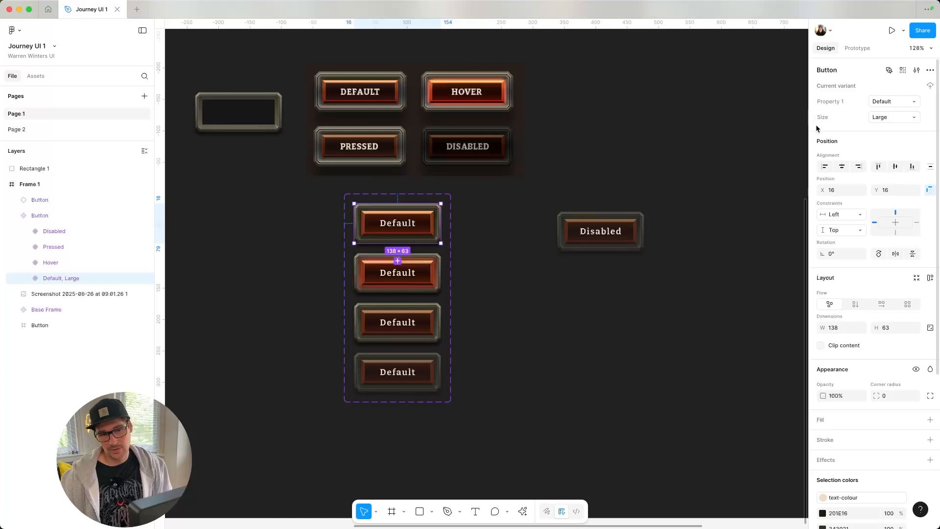
{"action": "double_click", "coordinate": [879, 117]}
{"action": "left_click", "coordinate": [912, 118]}
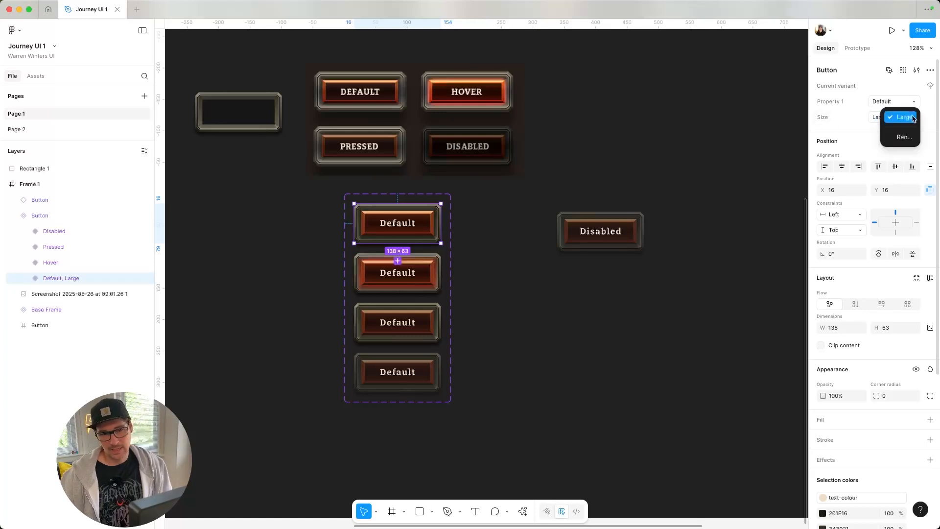
{"action": "left_click", "coordinate": [861, 119]}
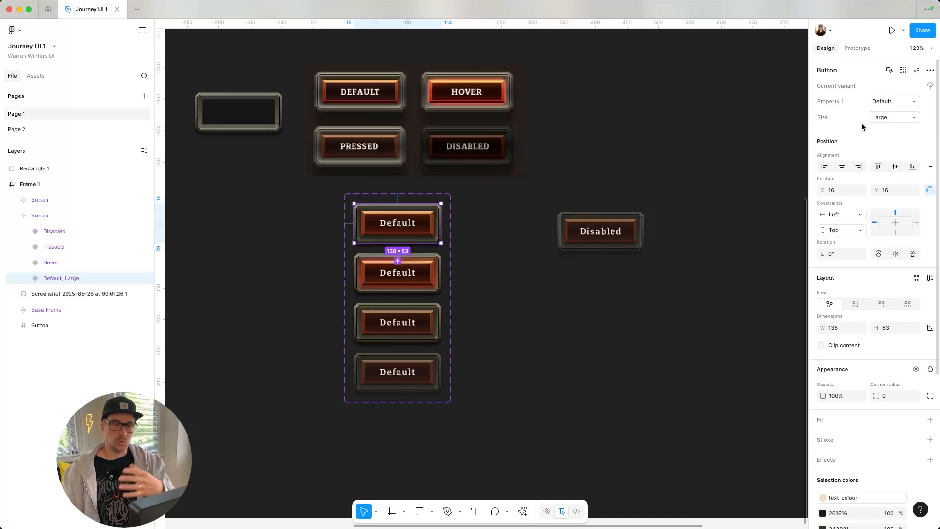
- Add Size=Large to the layer names of the Hover and Pressed variants
{"action": "double_click", "coordinate": [53, 265]}
{"action": "double_click", "coordinate": [99, 268]}
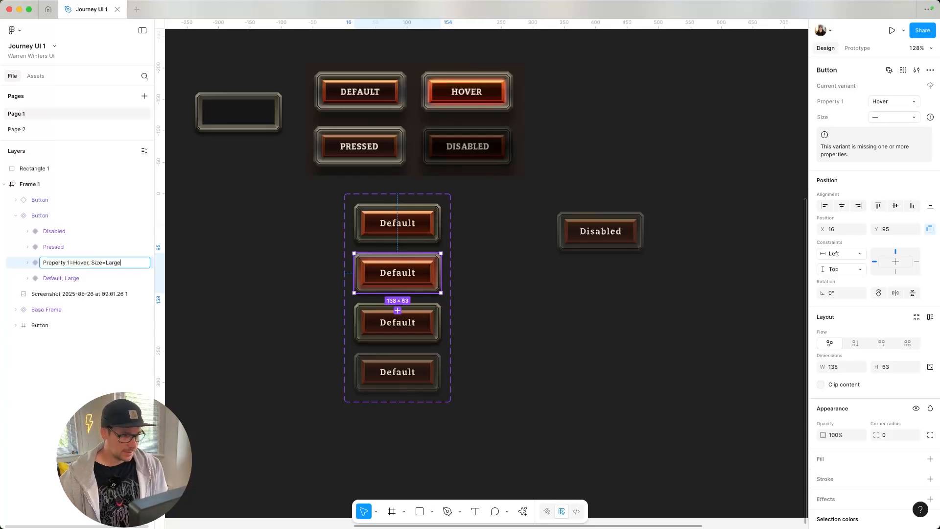
{"action": "key", "text": "Return"}
{"action": "double_click", "coordinate": [61, 247]}
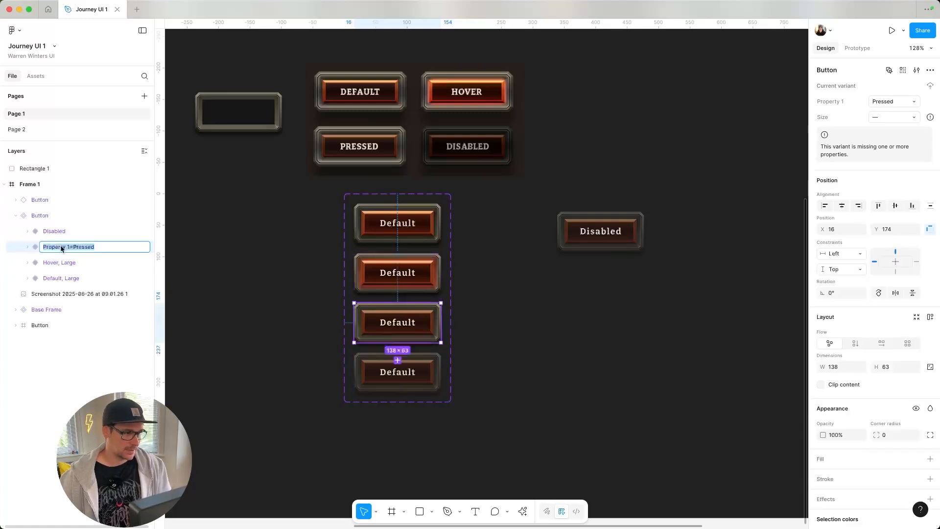
{"action": "key", "text": "Right"}
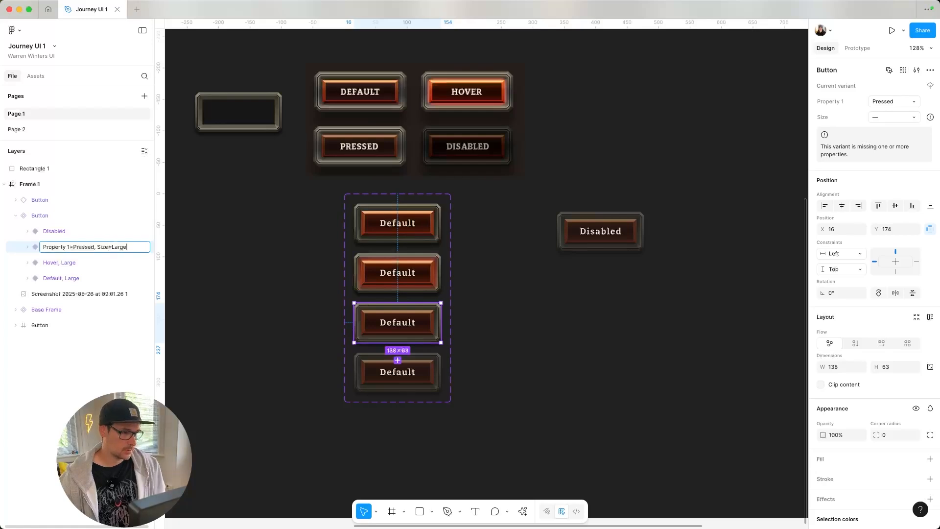
{"action": "key", "text": "Return"}
- Add Size=Large to the layer name of the Disabled variant
{"action": "double_click", "coordinate": [80, 231]}
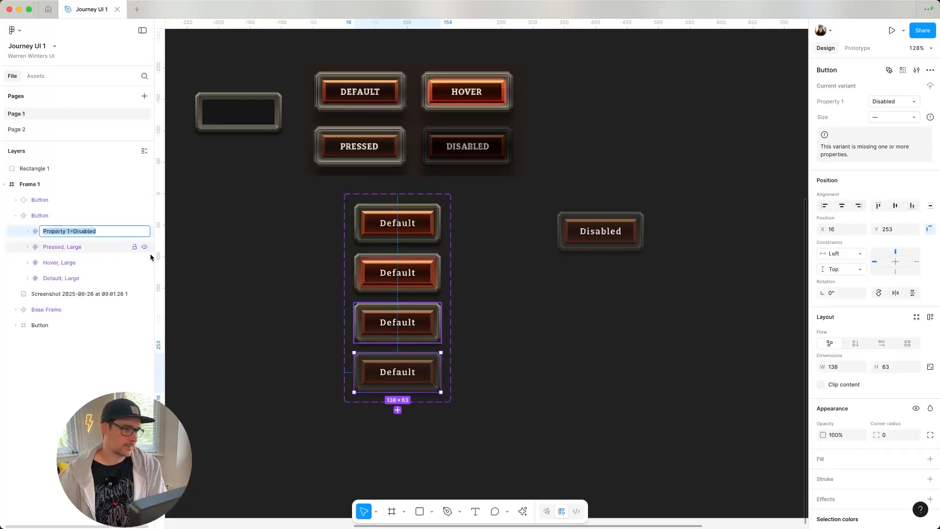
{"action": "key", "text": "Right"}
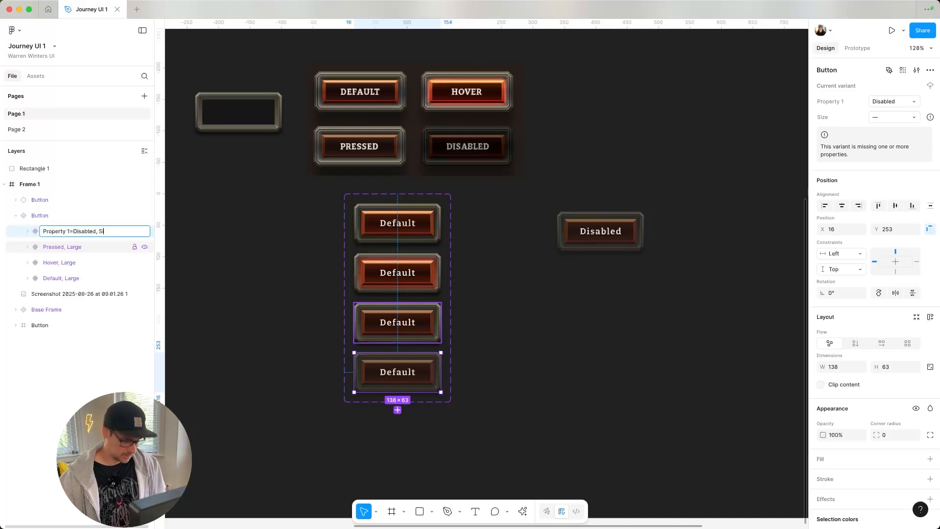
{"action": "type", "text": ", Size=La"}
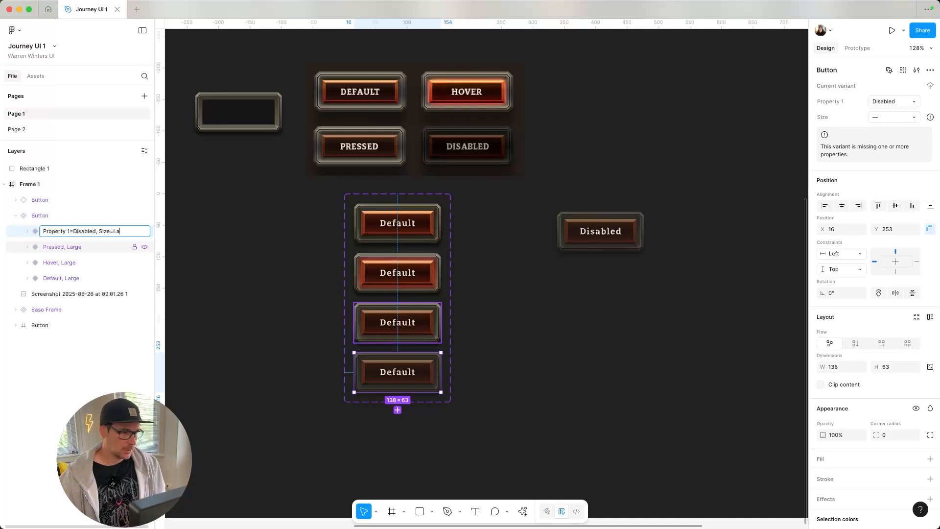
{"action": "type", "text": "rge"}
{"action": "key", "text": "Return"}
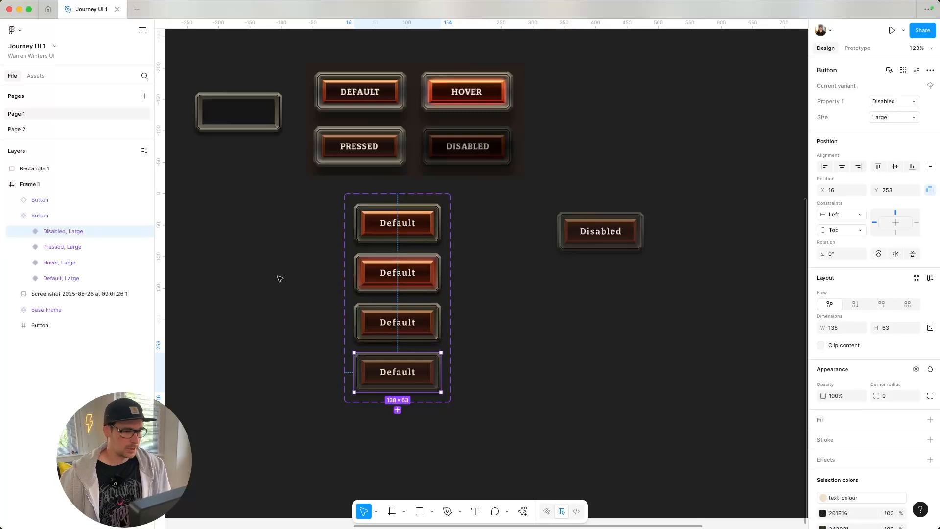
{"action": "left_click", "coordinate": [89, 246]}
- Switch the placed Button instance to the Default variant and check which Size options it offers
{"action": "left_click", "coordinate": [629, 235]}
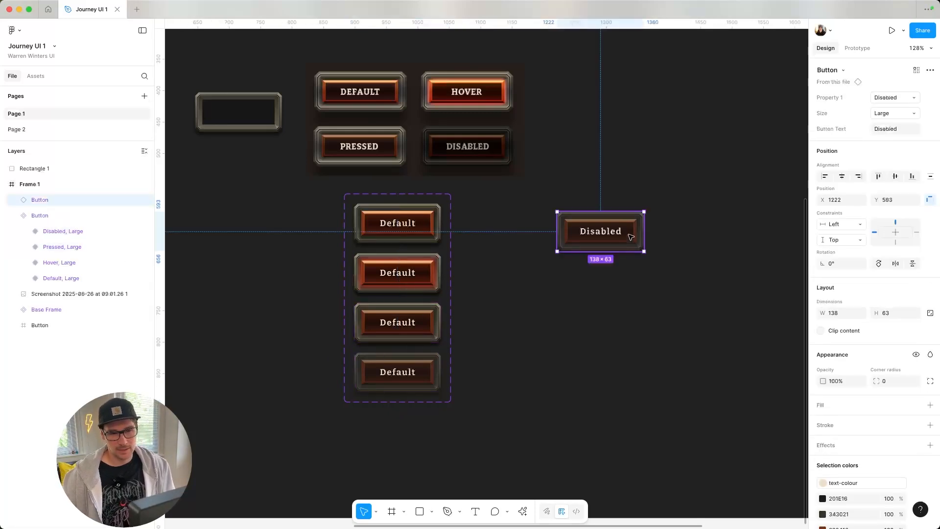
{"action": "left_click", "coordinate": [893, 97]}
{"action": "left_click", "coordinate": [877, 61]}
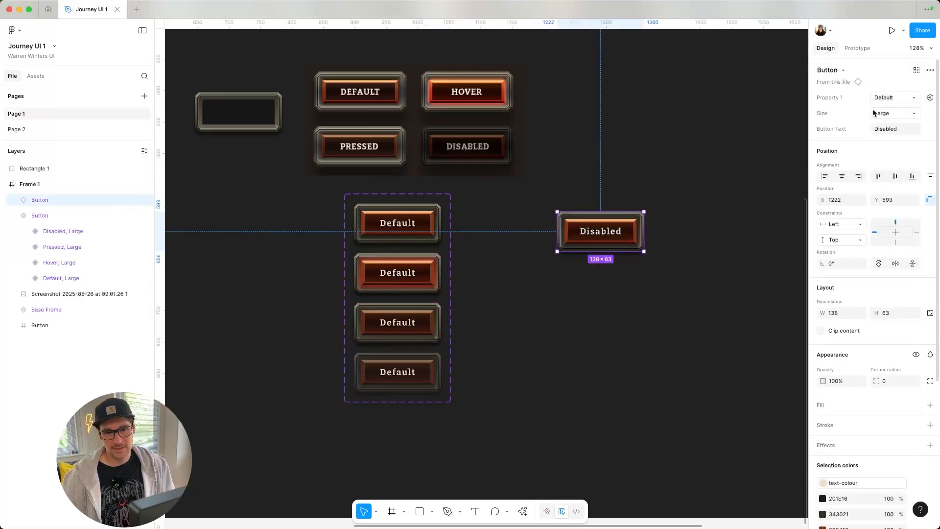
{"action": "left_click", "coordinate": [889, 115]}
{"action": "left_click", "coordinate": [863, 113]}
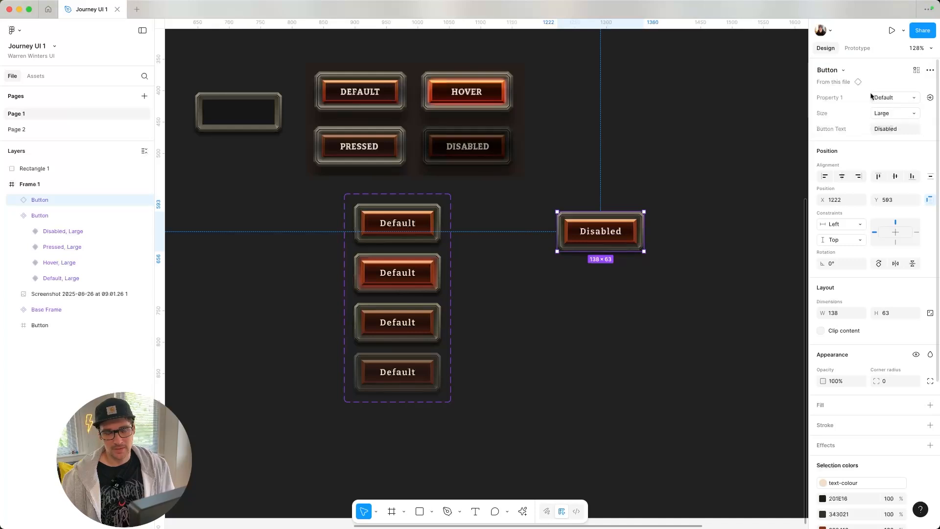
- Remove the Size=Large part from the Disabled variant's layer name
{"action": "left_click", "coordinate": [80, 233]}
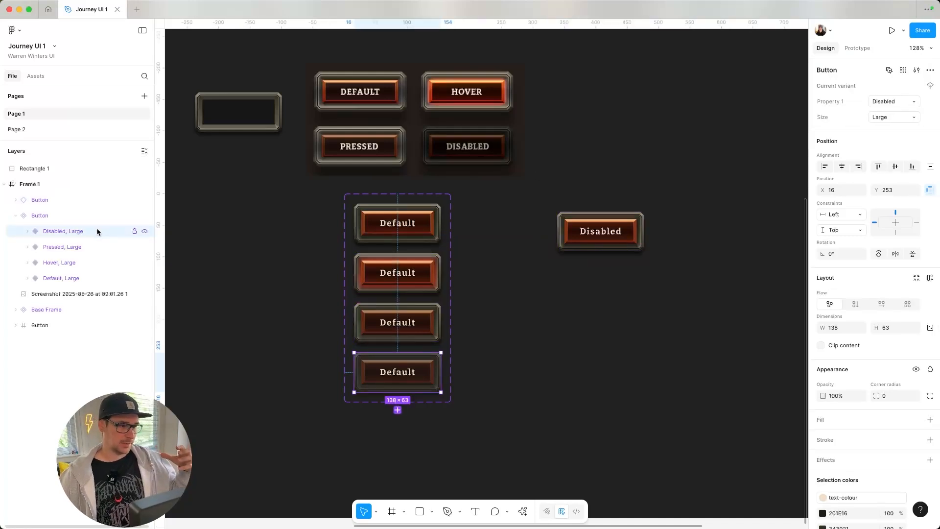
{"action": "double_click", "coordinate": [86, 233]}
{"action": "left_click_drag", "start_coordinate": [97, 234], "coordinate": [135, 234]}
{"action": "key", "text": "BackSpace"}
{"action": "key", "text": "Return"}
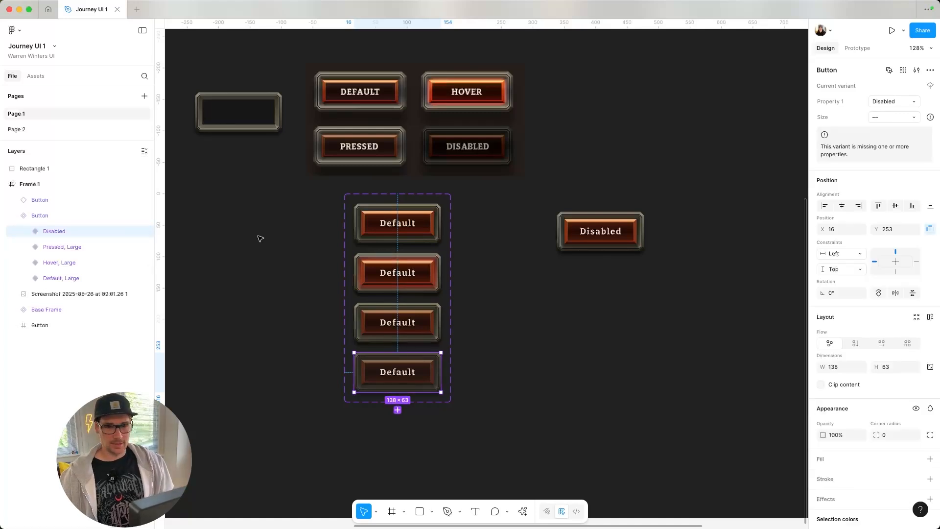
- Choose Large as the Size value of the Disabled variant
{"action": "left_click", "coordinate": [893, 116]}
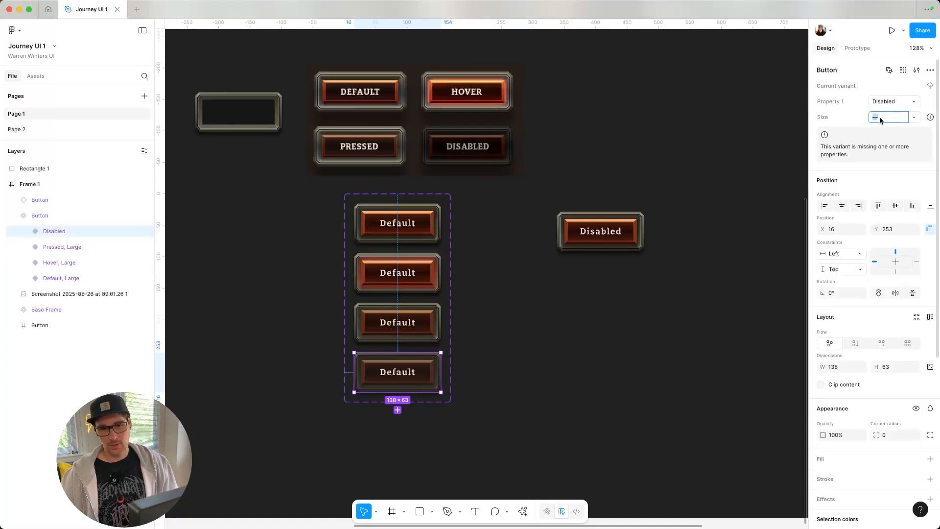
{"action": "left_click", "coordinate": [913, 119]}
{"action": "left_click", "coordinate": [905, 119]}
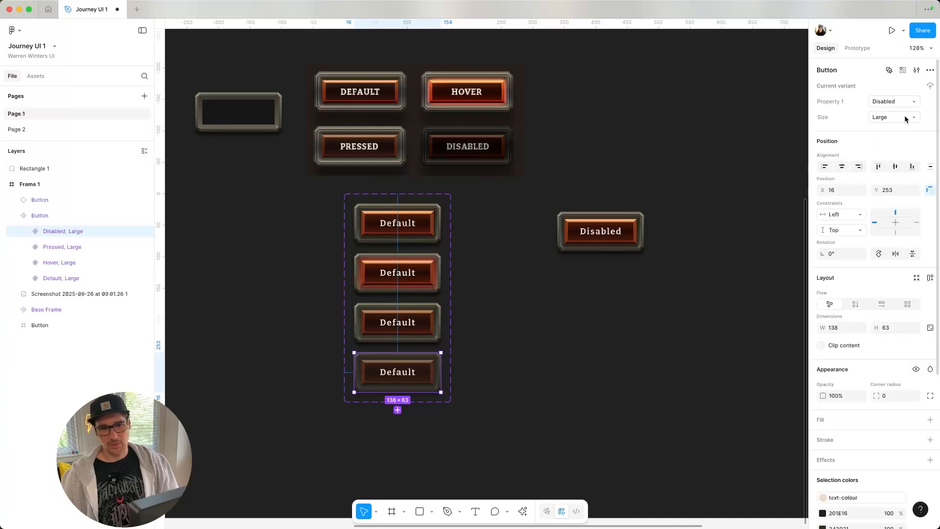
{"action": "left_click", "coordinate": [906, 119]}
{"action": "left_click", "coordinate": [838, 121]}
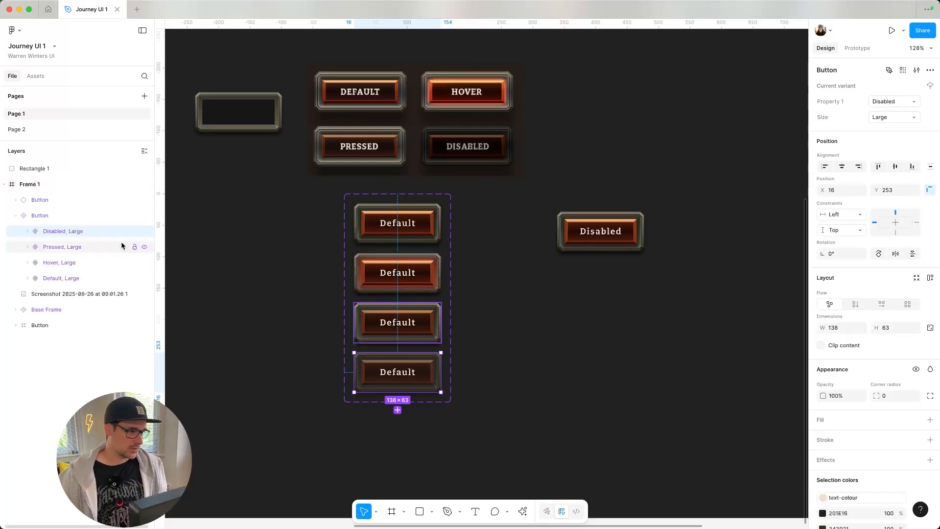
{"action": "key", "text": "super+z"}
{"action": "left_click", "coordinate": [107, 233]}
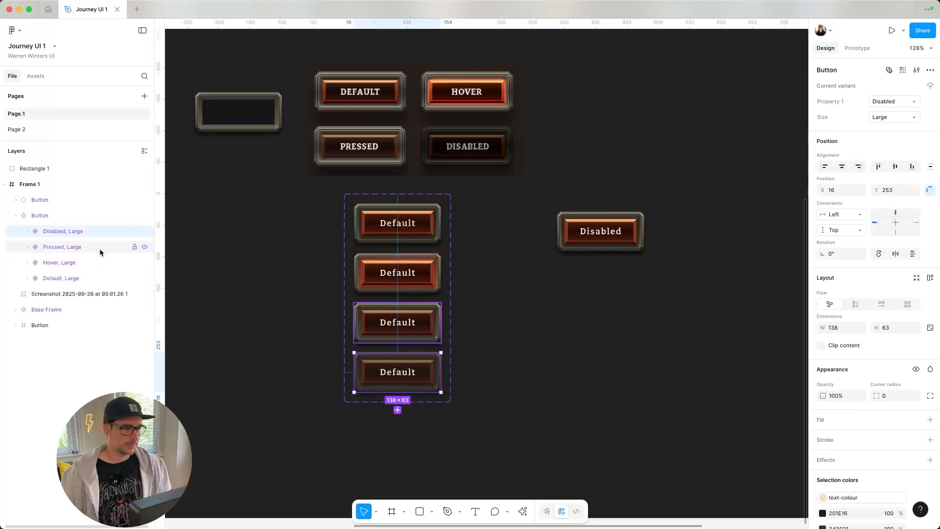
- Move the placed Button instance closer to the variants and select the Button component set
{"action": "left_click", "coordinate": [294, 245]}
{"action": "left_click", "coordinate": [587, 236]}
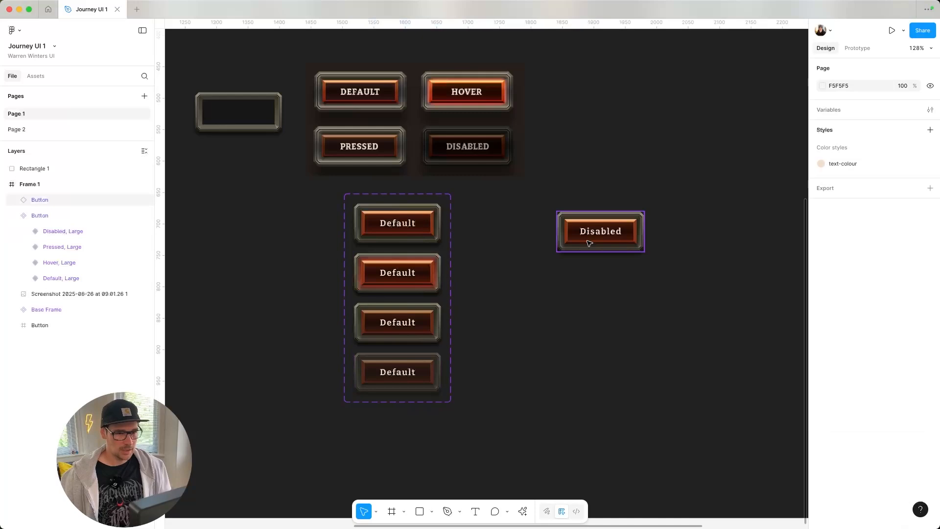
{"action": "left_click_drag", "start_coordinate": [607, 240], "coordinate": [545, 247]}
{"action": "mouse_move", "coordinate": [545, 282]}
{"action": "left_mouse_down"}
{"action": "mouse_move", "coordinate": [464, 276]}
{"action": "mouse_move", "coordinate": [531, 285]}
{"action": "left_mouse_up"}
{"action": "left_click", "coordinate": [346, 206]}
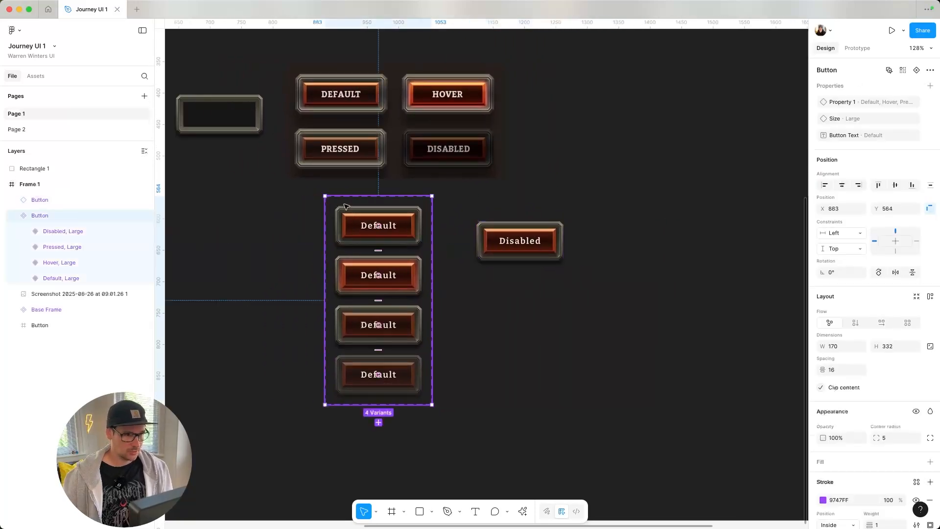
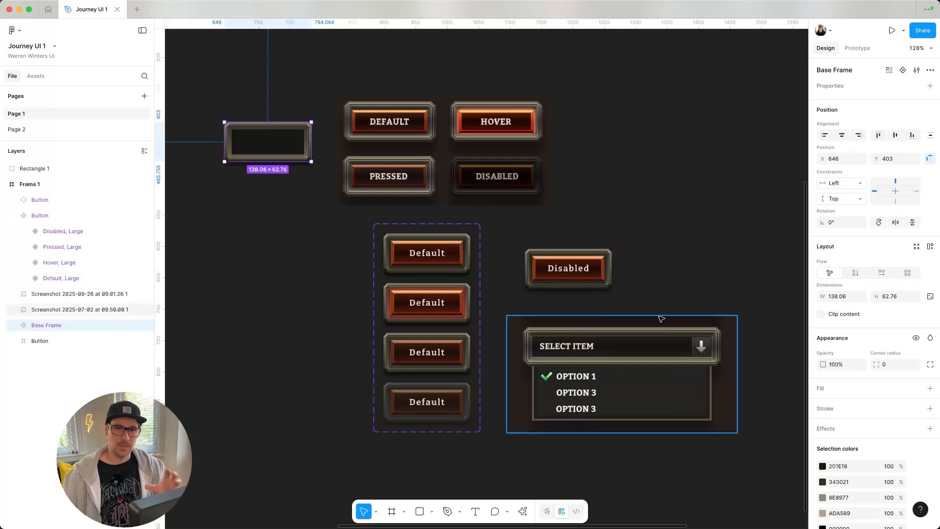
- Place a copy of the Base Frame component beside the Button instance, above the dropdown reference screenshot
{"action": "left_click_drag", "start_coordinate": [274, 145], "coordinate": [699, 276]}
{"action": "left_click_drag", "start_coordinate": [673, 267], "coordinate": [486, 174]}
{"action": "left_click_drag", "start_coordinate": [510, 180], "coordinate": [508, 175]}
- Copy the Button instance's text layer onto the Base Frame copy and resize it to about 115 × 40 to fill the inner area
{"action": "left_click", "coordinate": [386, 179], "text": "super"}
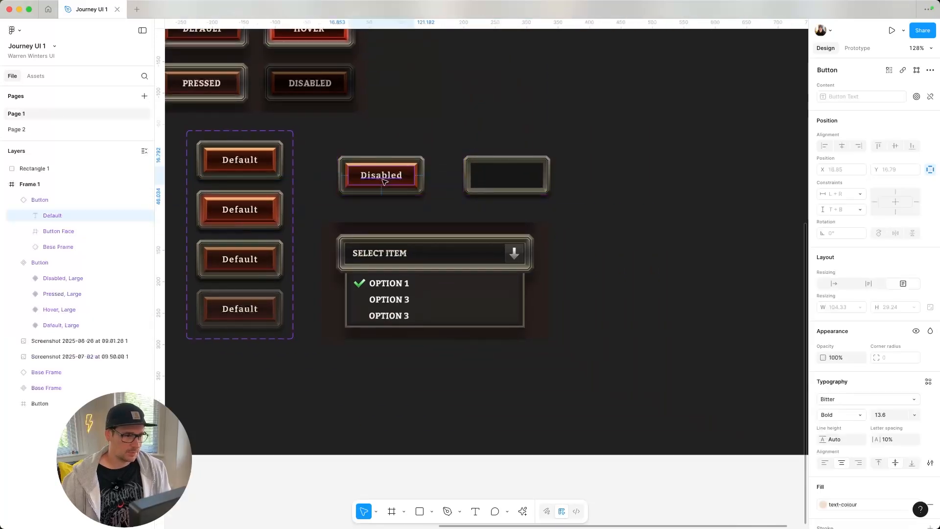
{"action": "left_click", "coordinate": [526, 179]}
{"action": "key", "text": "super+v"}
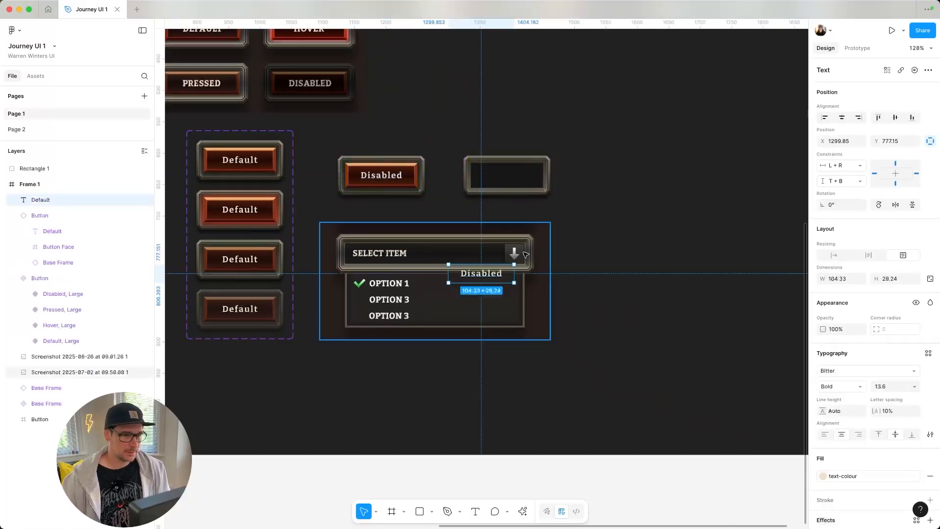
{"action": "left_click_drag", "start_coordinate": [494, 275], "coordinate": [543, 180]}
{"action": "left_click_drag", "start_coordinate": [474, 180], "coordinate": [470, 180]}
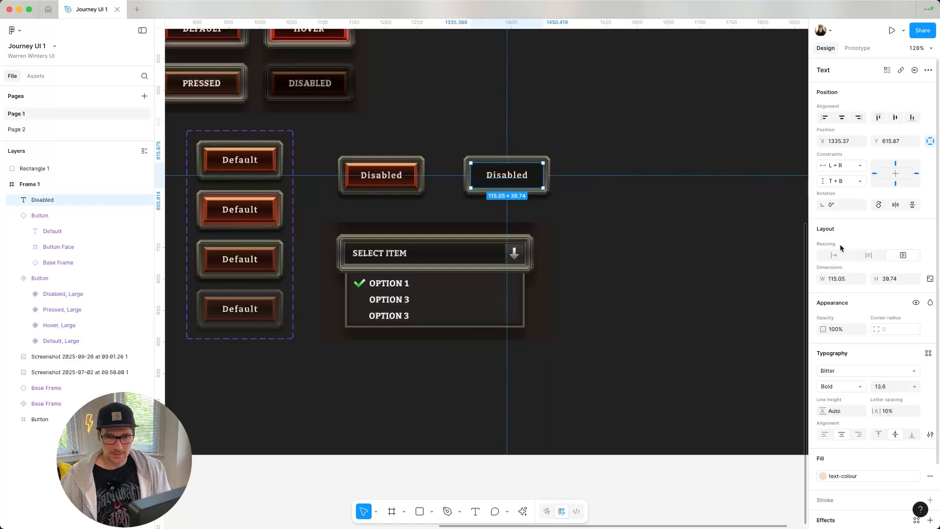
{"action": "left_click", "coordinate": [654, 180]}
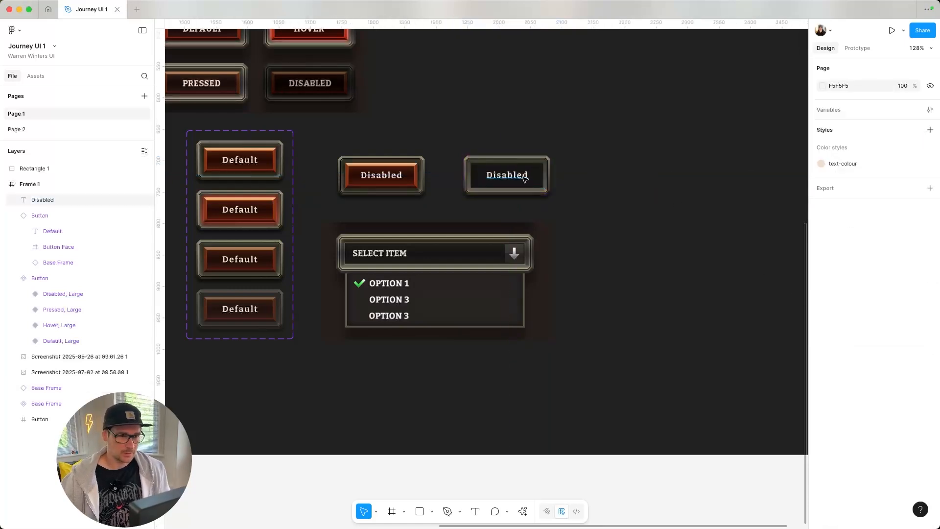
- Move the Disabled text layer directly above the Base Frame instance in the layer order and select both
{"action": "left_click", "coordinate": [525, 179]}
{"action": "left_click", "coordinate": [58, 216]}
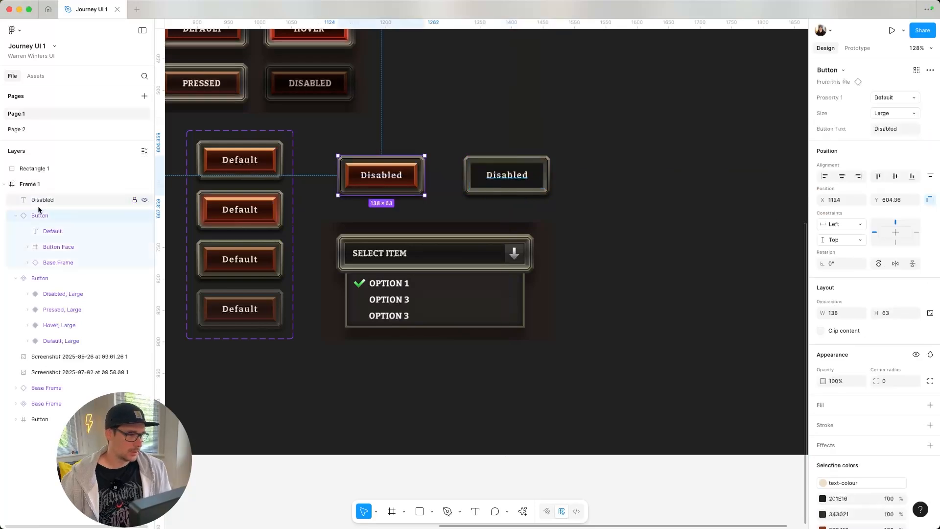
{"action": "left_click", "coordinate": [38, 205]}
{"action": "left_click", "coordinate": [20, 278]}
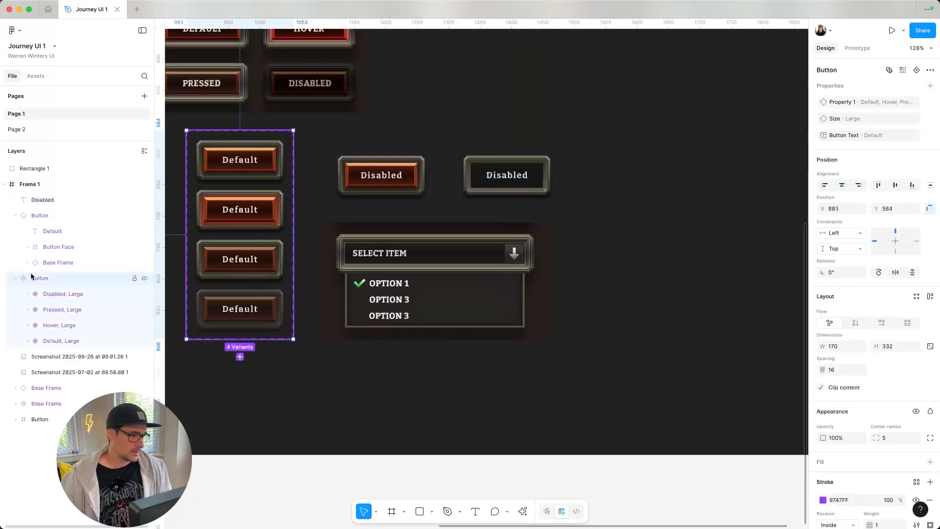
{"action": "left_click_drag", "start_coordinate": [49, 201], "coordinate": [55, 385]}
{"action": "left_click", "coordinate": [56, 387]}
{"action": "left_click", "coordinate": [57, 375], "text": "shift"}
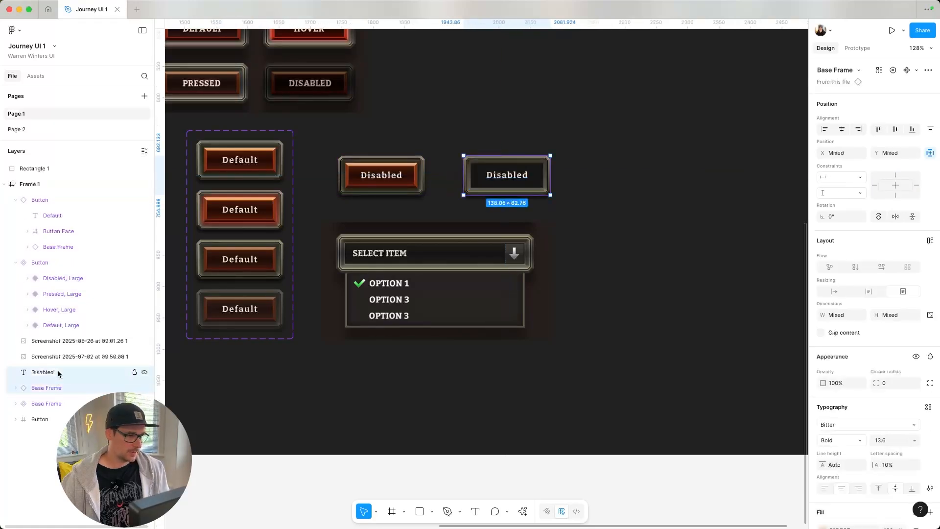
- Wrap the selected Disabled text and Base Frame instance in a new frame and rename it Dropdown Select
{"action": "right_click", "coordinate": [59, 374]}
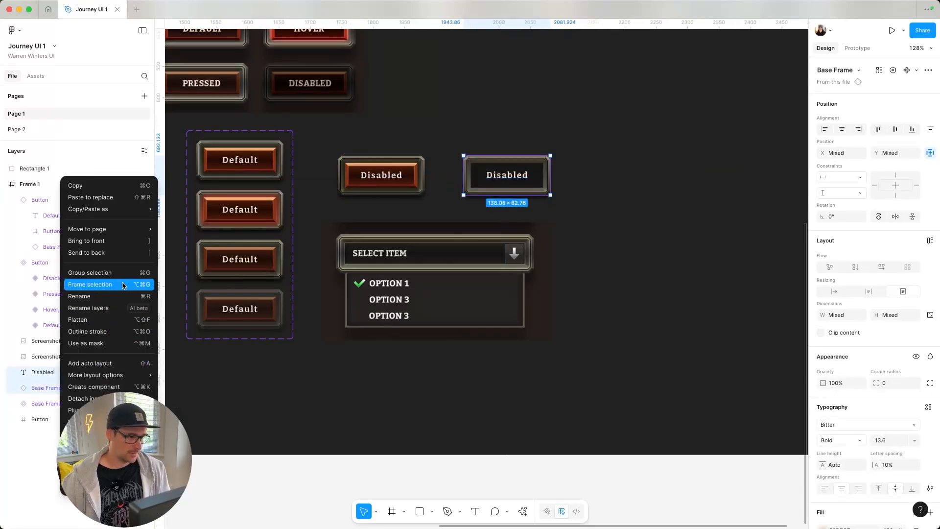
{"action": "left_click", "coordinate": [90, 284]}
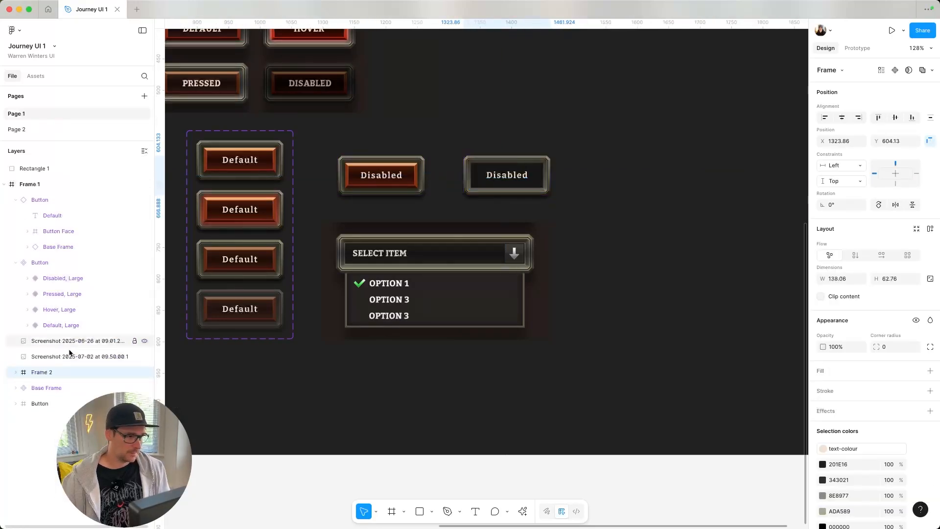
{"action": "double_click", "coordinate": [42, 372]}
{"action": "type", "text": "Dro"}
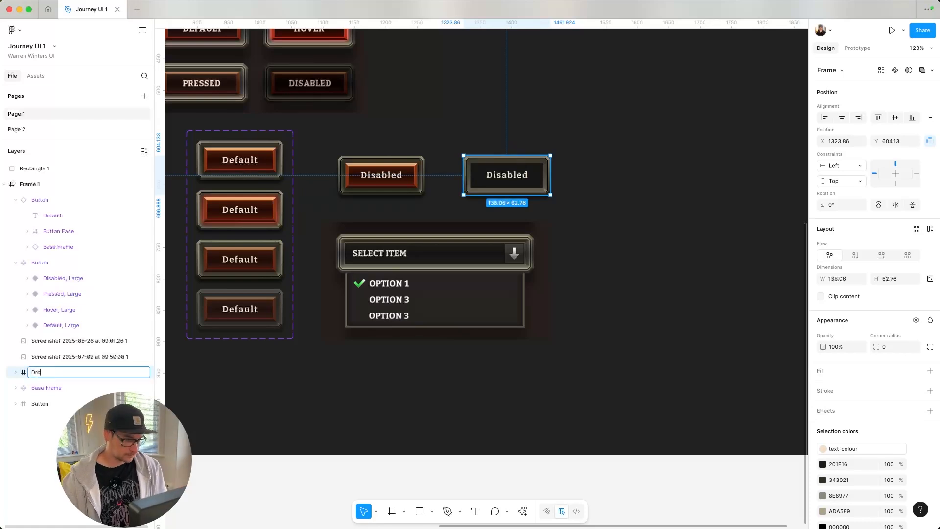
{"action": "type", "text": "pdown Select"}
{"action": "key", "text": "Return"}
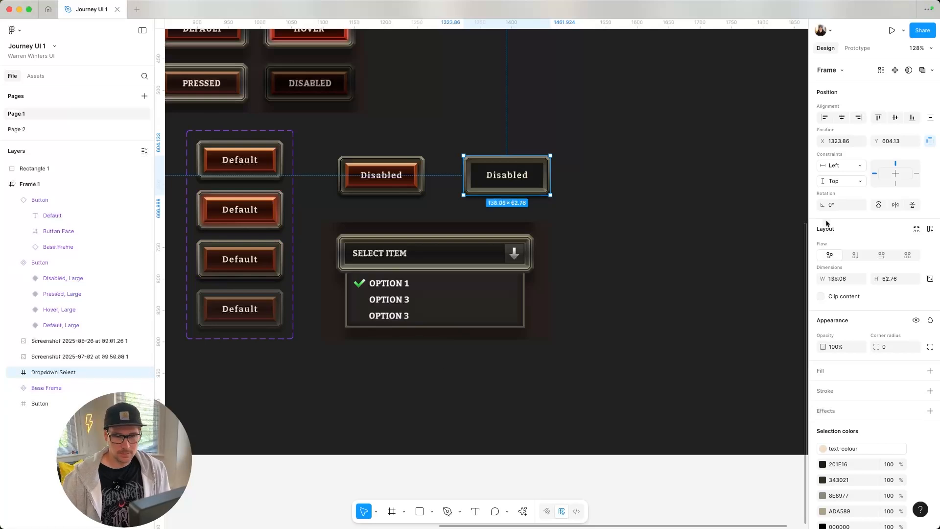
- Set the constraints of the Base Frame inside Dropdown Select to Left and right horizontally and Top and bottom vertically
{"action": "left_click_drag", "start_coordinate": [550, 174], "coordinate": [684, 175]}
{"action": "key", "text": "ctrl+z"}
{"action": "left_click", "coordinate": [13, 375]}
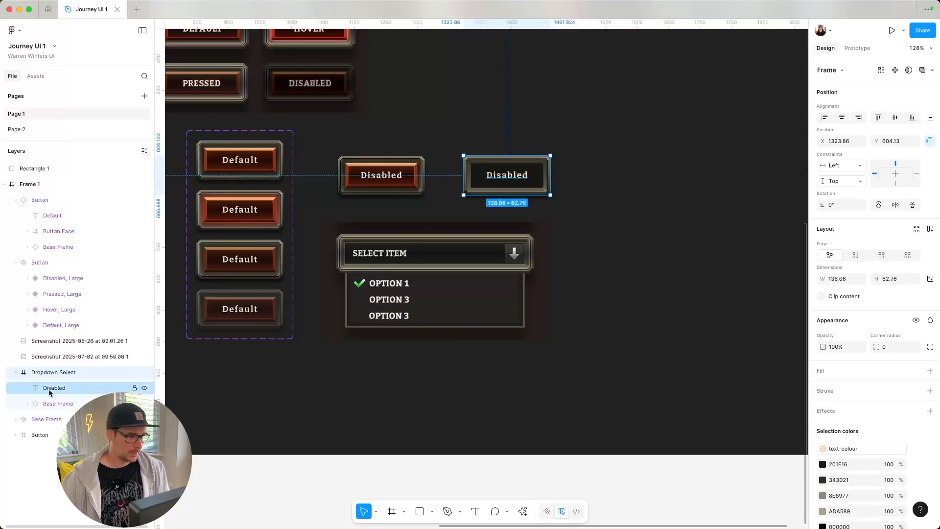
{"action": "left_click", "coordinate": [58, 404]}
{"action": "left_click", "coordinate": [843, 177]}
{"action": "left_click", "coordinate": [843, 201]}
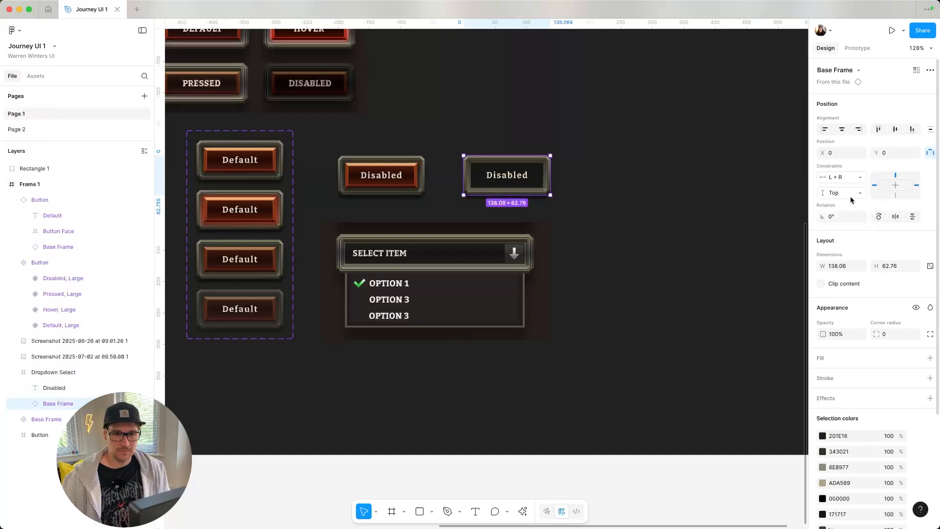
{"action": "left_click", "coordinate": [837, 193]}
{"action": "left_click", "coordinate": [845, 215]}
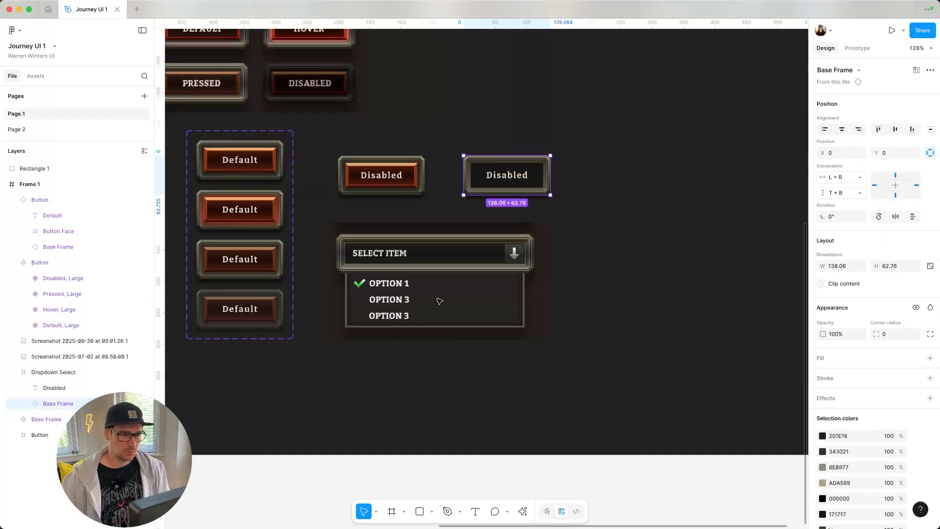
- Try widening the Dropdown Select frame to 336 × 63 to test the constraints, and undo the resize
{"action": "left_click", "coordinate": [58, 373]}
{"action": "left_click_drag", "start_coordinate": [553, 172], "coordinate": [674, 176]}
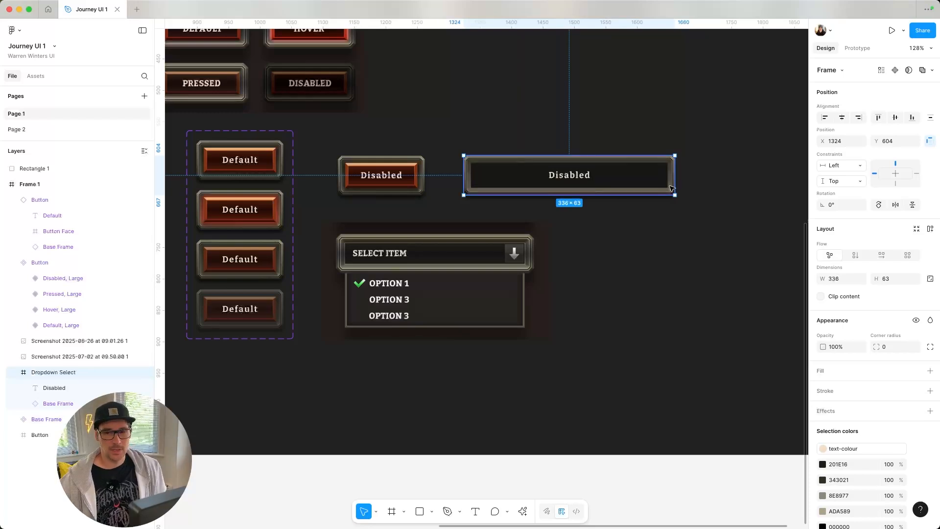
{"action": "key", "text": "ctrl+z"}
- Left-align the Disabled text in Dropdown Select and narrow its box from the left to about 102 px wide for padding
{"action": "double_click", "coordinate": [507, 177]}
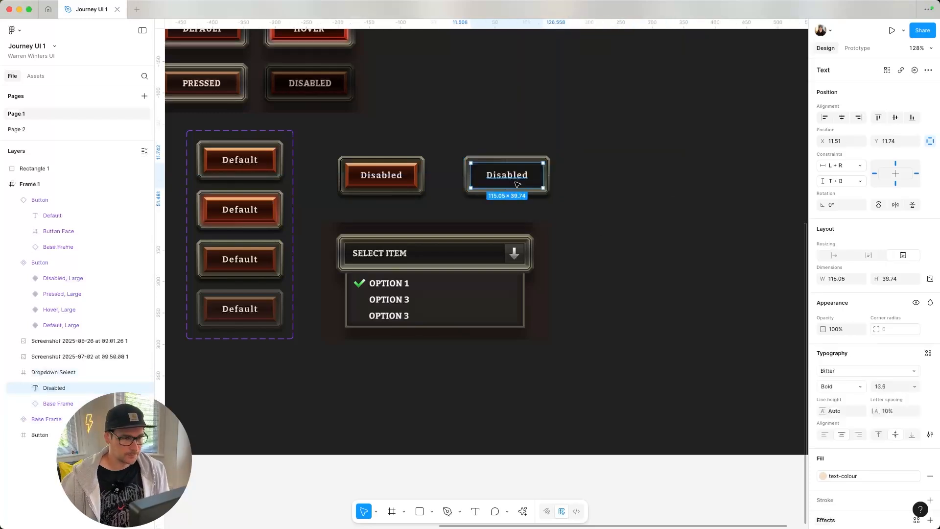
{"action": "left_click", "coordinate": [824, 434]}
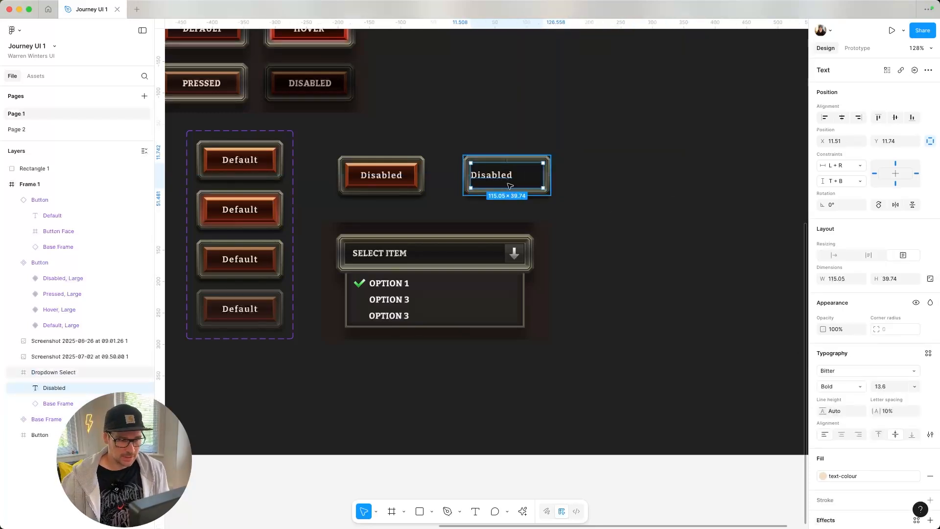
{"action": "left_click_drag", "start_coordinate": [471, 173], "coordinate": [479, 172]}
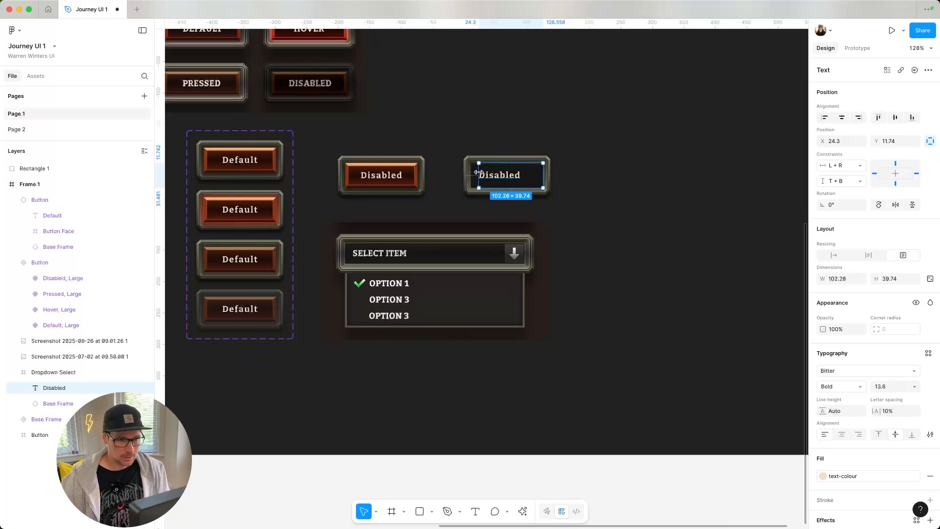
{"action": "left_click", "coordinate": [603, 234]}
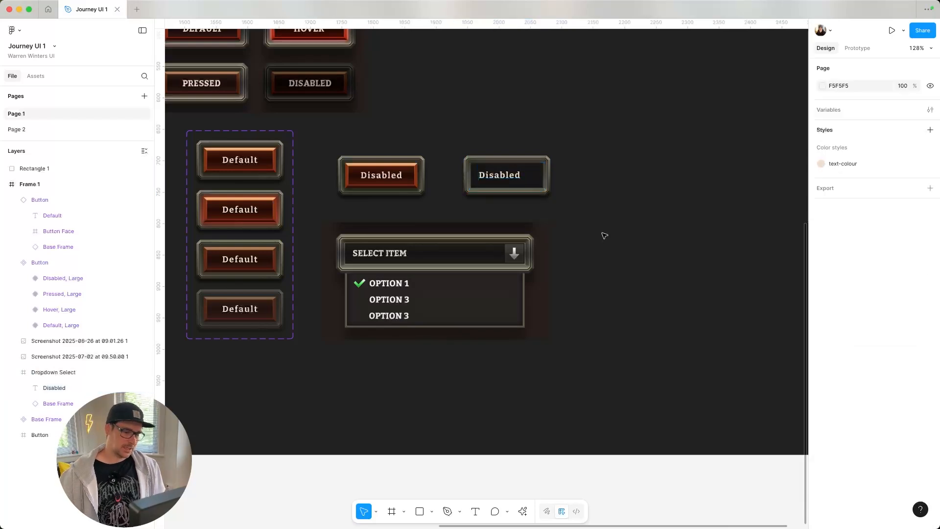
- Widen the Dropdown Select frame to 260 × 63
{"action": "left_click", "coordinate": [541, 185]}
{"action": "left_click_drag", "start_coordinate": [550, 176], "coordinate": [627, 179]}
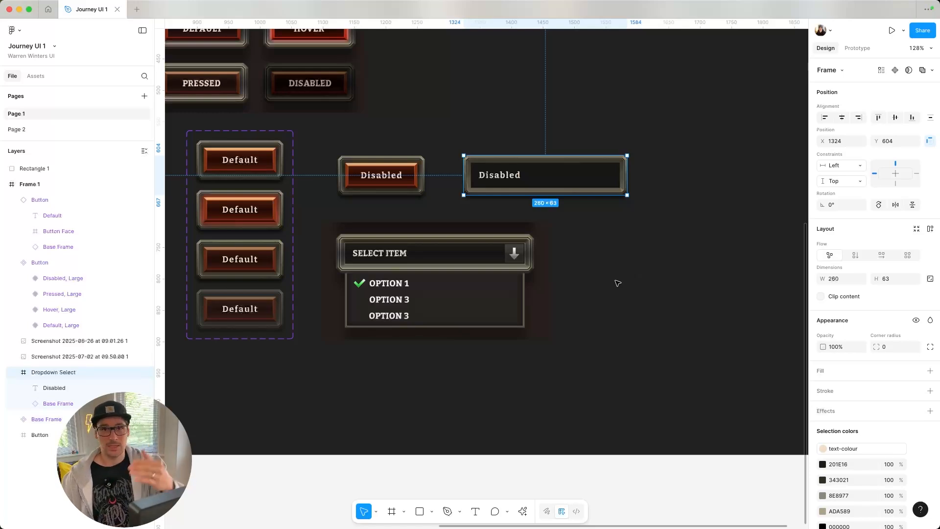
{"action": "left_click", "coordinate": [602, 267]}
- Draw a square about 39 × 39 px inside Dropdown Select, near the right end of its inner area
{"action": "left_click", "coordinate": [575, 178]}
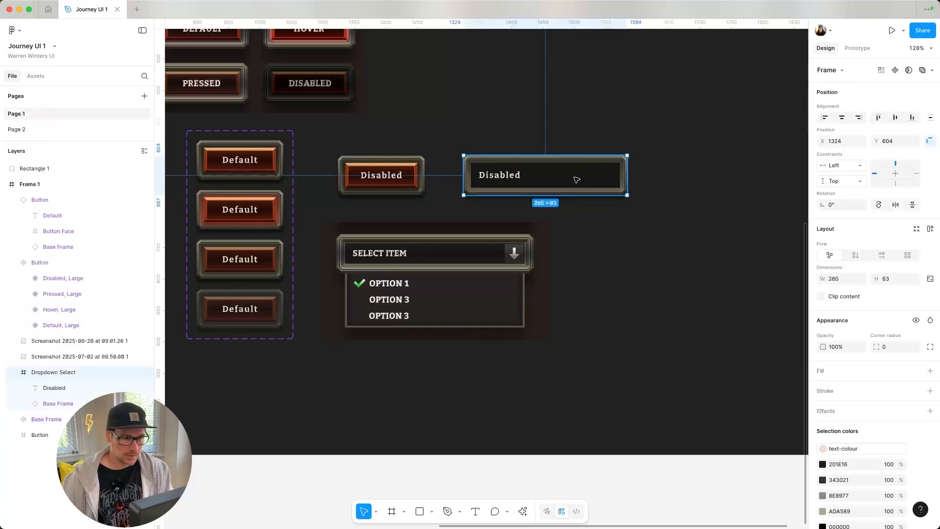
{"action": "scroll", "coordinate": [587, 206], "scroll_direction": "up", "scroll_amount": 5}
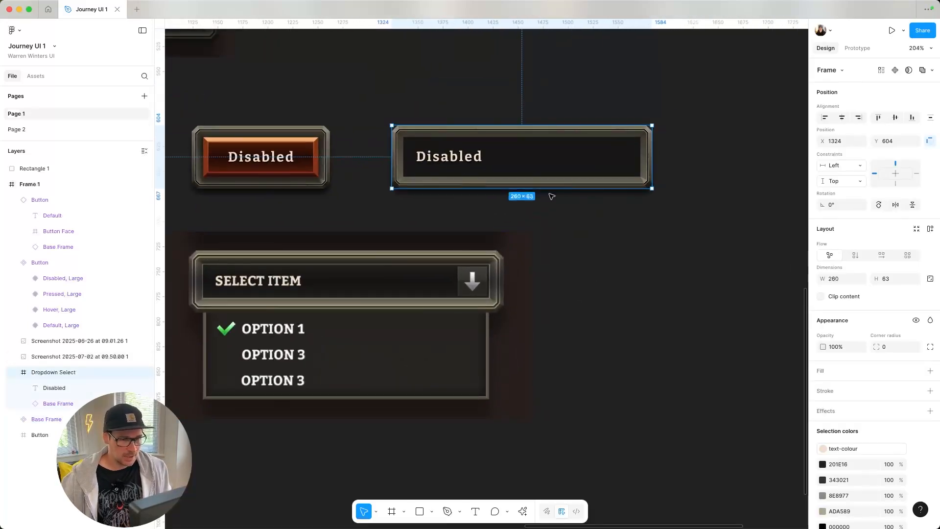
{"action": "left_click", "coordinate": [429, 511]}
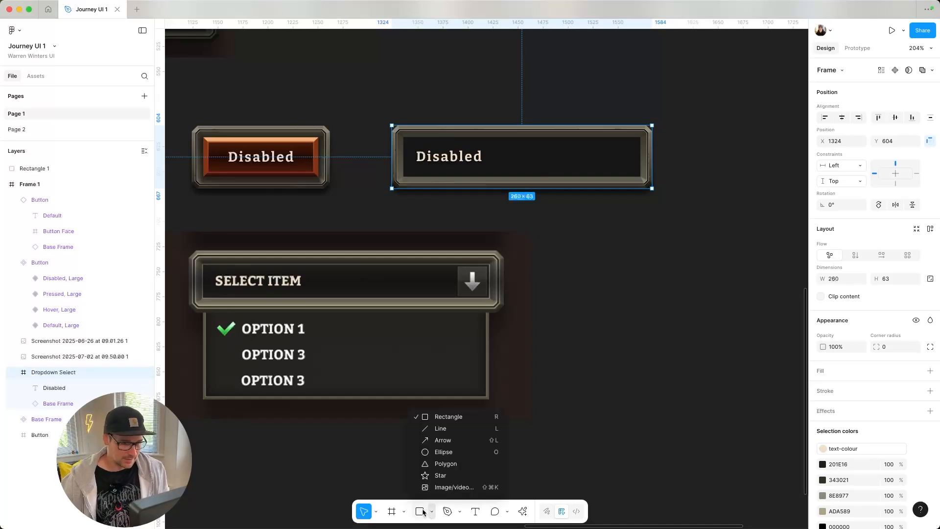
{"action": "left_click", "coordinate": [421, 511]}
{"action": "left_click", "coordinate": [430, 511]}
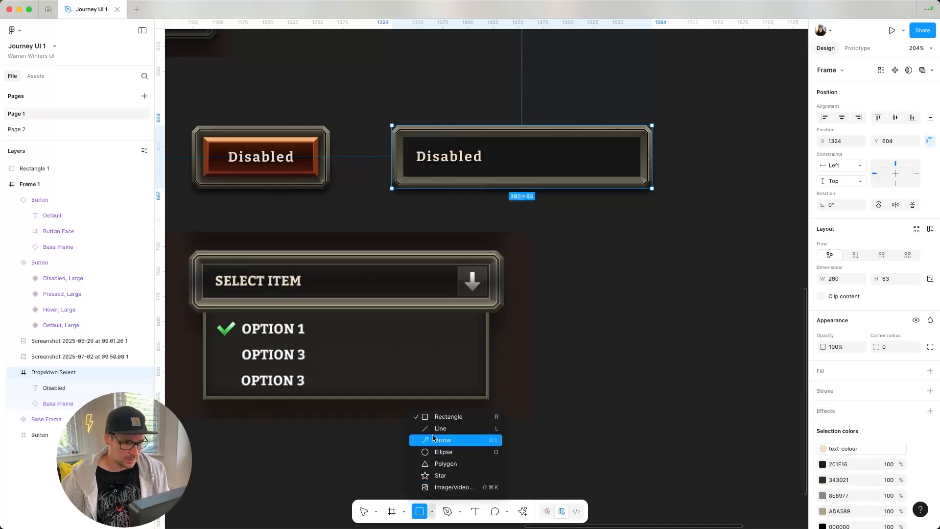
{"action": "left_click", "coordinate": [436, 417]}
{"action": "left_click_drag", "start_coordinate": [605, 138], "coordinate": [645, 177]}
- Move the square flush into the inner area's right end and enlarge it to about 39.7 × 39.7 px to fill the height
{"action": "scroll", "coordinate": [611, 182], "scroll_direction": "up", "scroll_amount": 5}
{"action": "scroll", "coordinate": [605, 302], "scroll_direction": "up", "scroll_amount": 3}
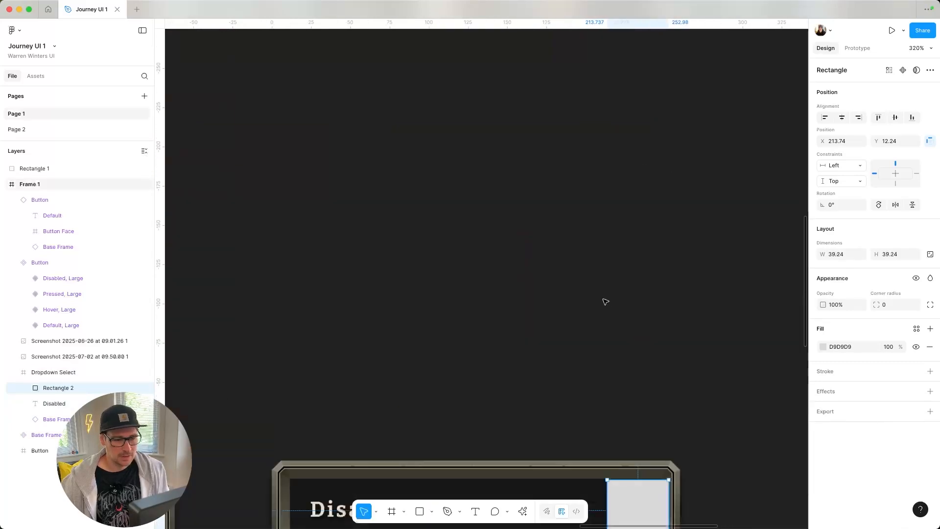
{"action": "scroll", "coordinate": [604, 301], "scroll_direction": "down", "scroll_amount": 6}
{"action": "scroll", "coordinate": [498, 259], "scroll_direction": "up", "scroll_amount": 3}
{"action": "left_click_drag", "start_coordinate": [560, 208], "coordinate": [550, 206]}
{"action": "scroll", "coordinate": [551, 208], "scroll_direction": "up", "scroll_amount": 5}
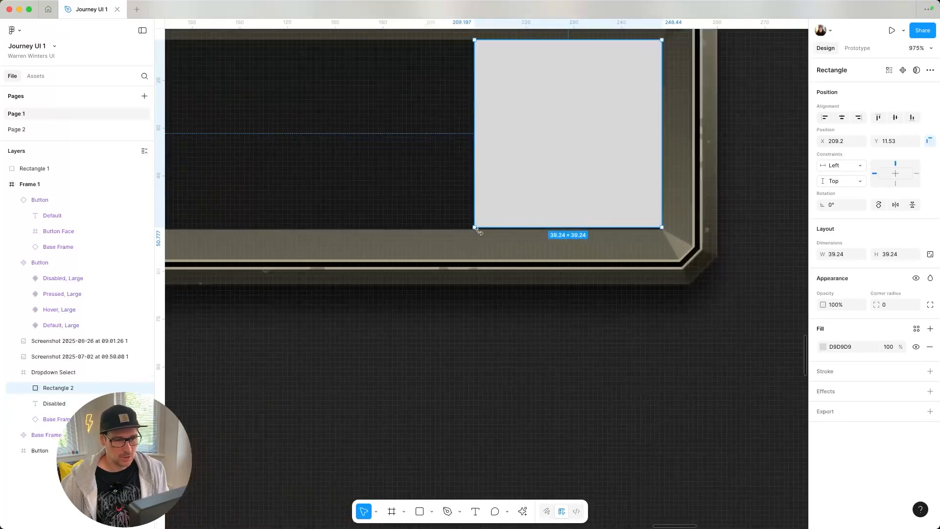
{"action": "left_click_drag", "start_coordinate": [473, 229], "coordinate": [470, 231]}
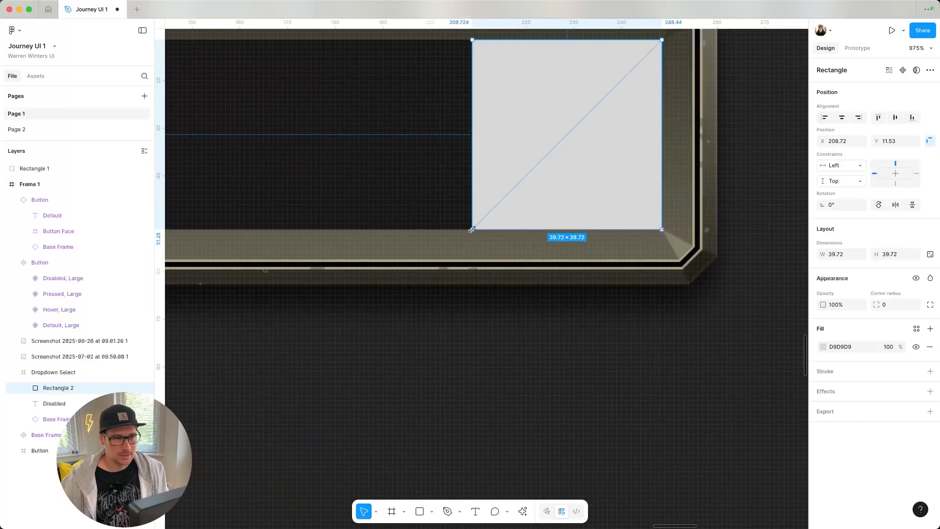
- Shrink the square about its centre to about 35.4 × 35.4 px, leaving a small even gap around it
{"action": "scroll", "coordinate": [506, 285], "scroll_direction": "down", "scroll_amount": 5}
{"action": "scroll", "coordinate": [519, 267], "scroll_direction": "down", "scroll_amount": 4}
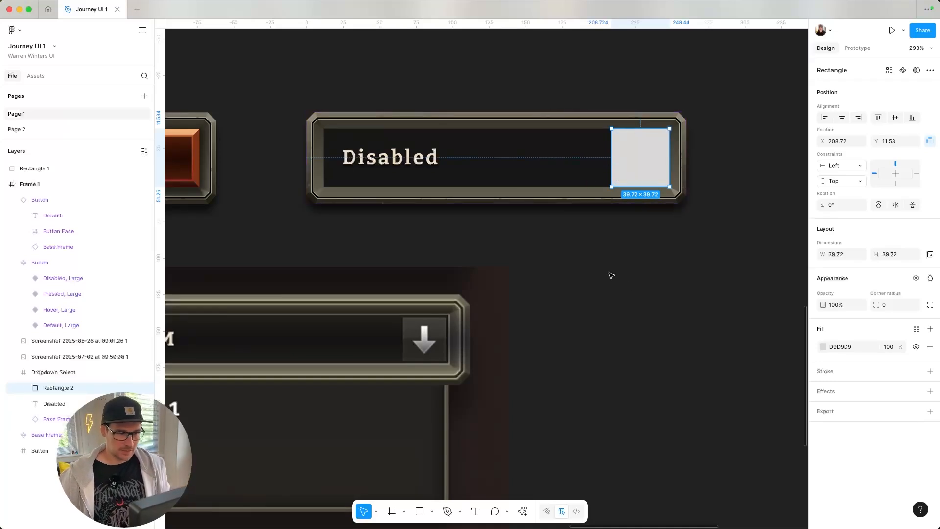
{"action": "scroll", "coordinate": [610, 273], "scroll_direction": "down", "scroll_amount": 4}
{"action": "scroll", "coordinate": [647, 118], "scroll_direction": "up", "scroll_amount": 10}
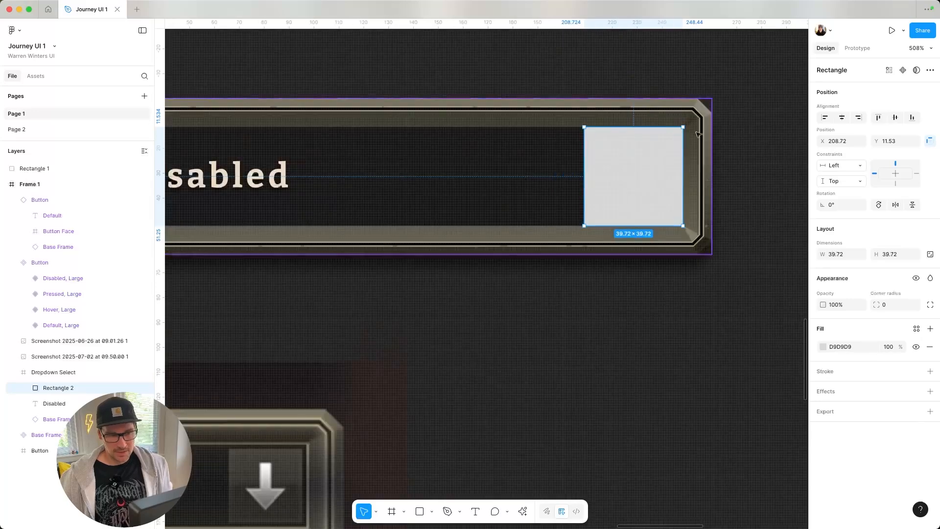
{"action": "left_click_drag", "start_coordinate": [680, 128], "coordinate": [677, 132]}
- Try setting the square's X position to 210 and undo the change
{"action": "left_click", "coordinate": [847, 142]}
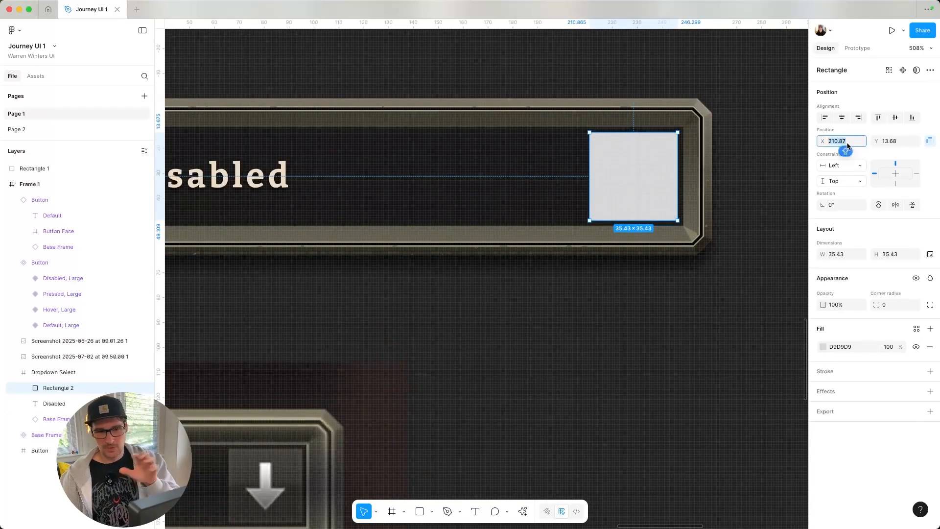
{"action": "left_click", "coordinate": [849, 142]}
{"action": "key", "text": "BackSpace"}
{"action": "key", "text": "BackSpace"}
{"action": "key", "text": "BackSpace"}
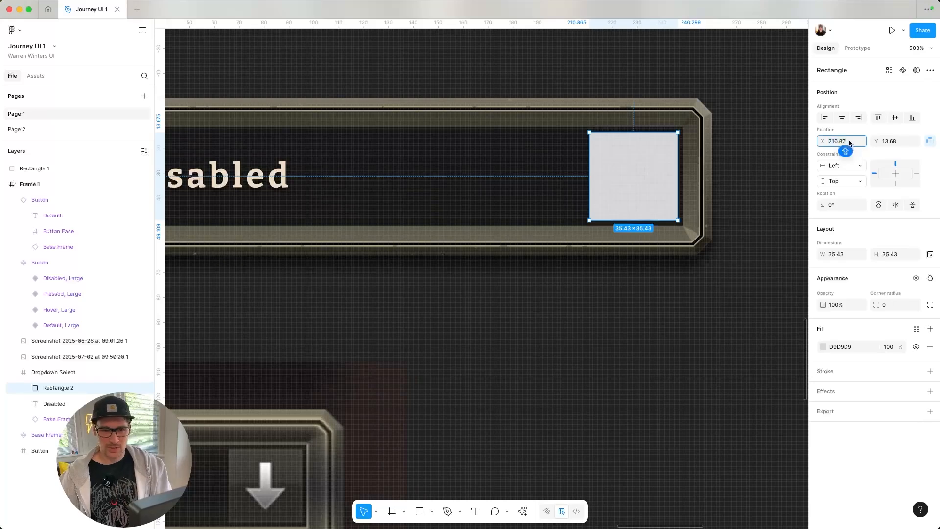
{"action": "key", "text": "Return"}
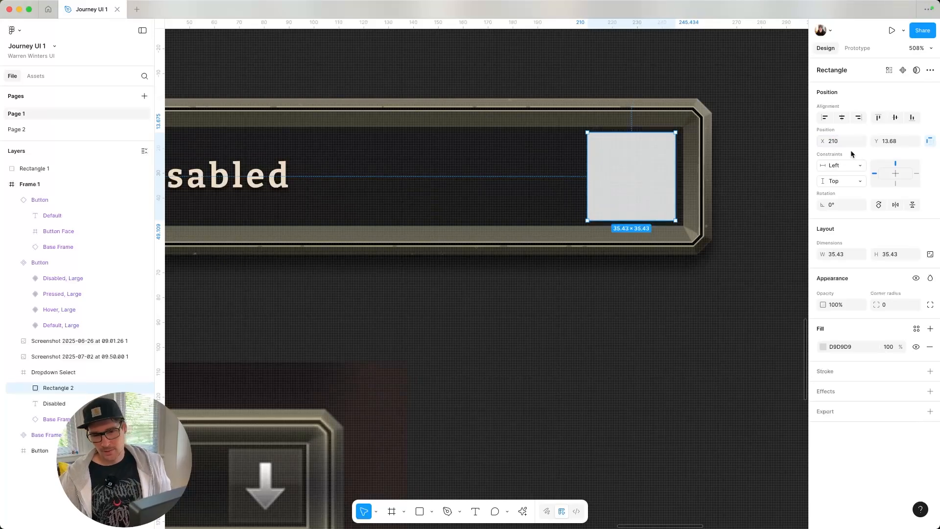
{"action": "key", "text": "super+z"}
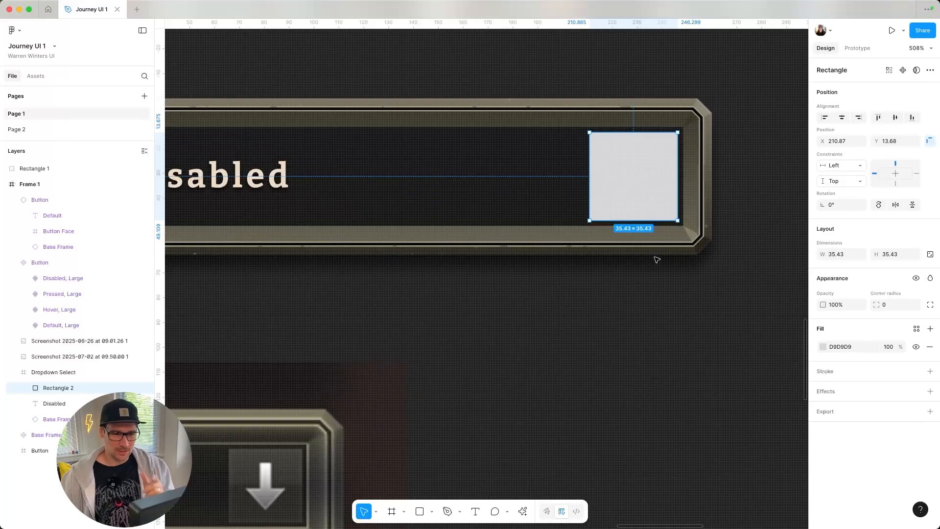
- Give the square a linear gradient fill, sampling its first stop (3C3A36) from the arrow box in the dropdown reference screenshot
{"action": "scroll", "coordinate": [643, 349], "scroll_direction": "down", "scroll_amount": 5}
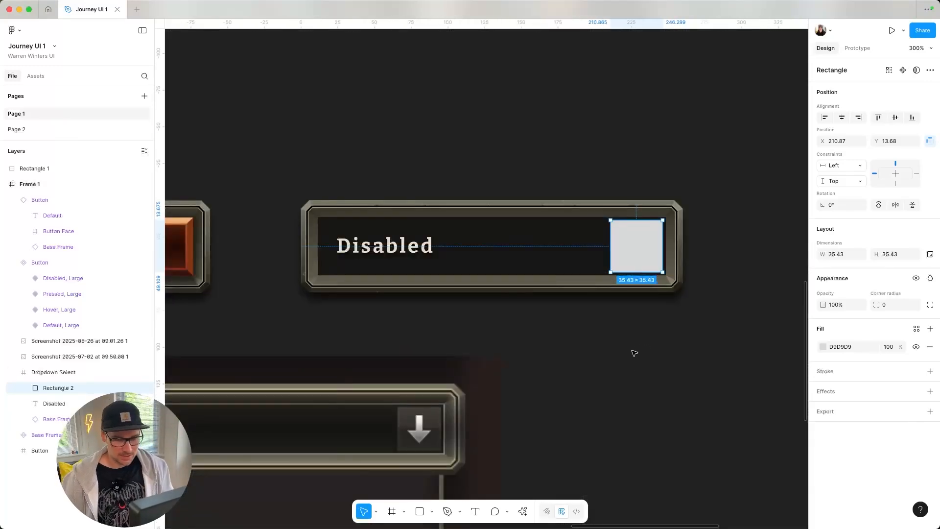
{"action": "left_click", "coordinate": [823, 346]}
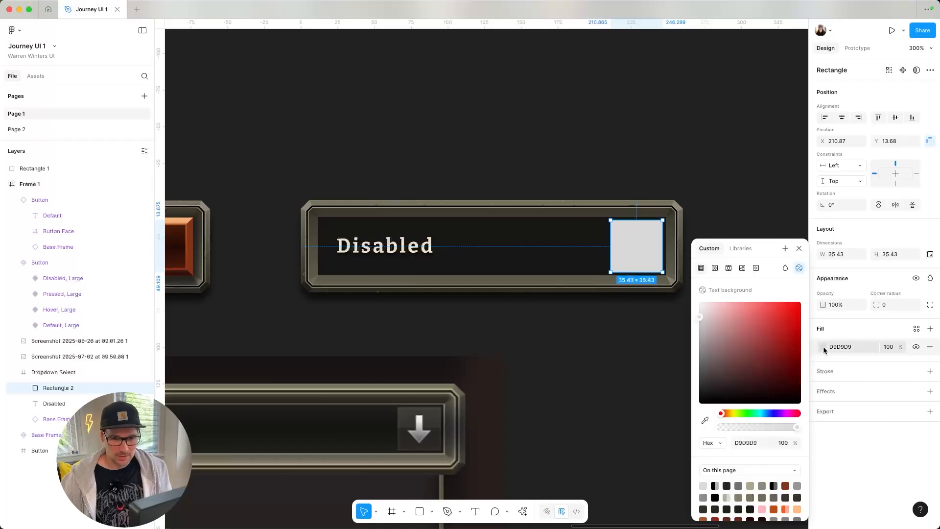
{"action": "left_click", "coordinate": [715, 268]}
{"action": "left_click", "coordinate": [699, 309]}
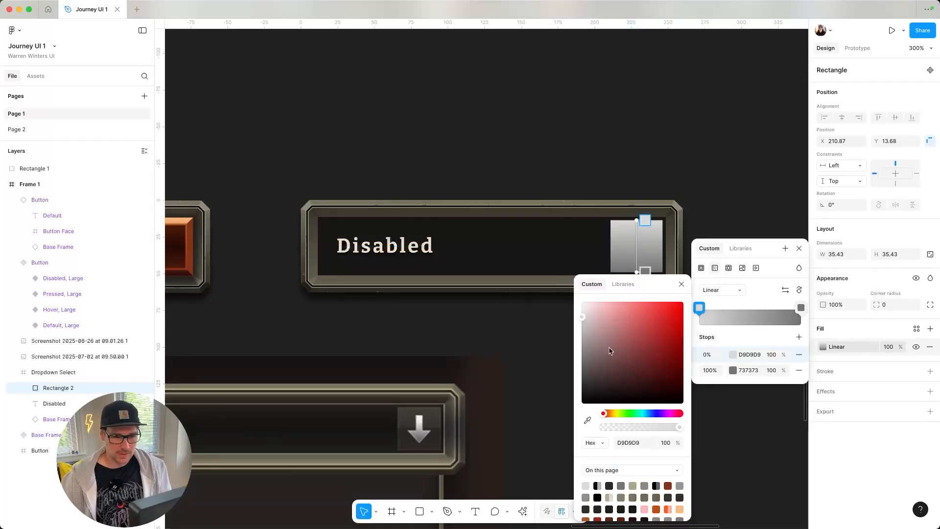
{"action": "left_click", "coordinate": [587, 420]}
{"action": "left_click", "coordinate": [446, 434]}
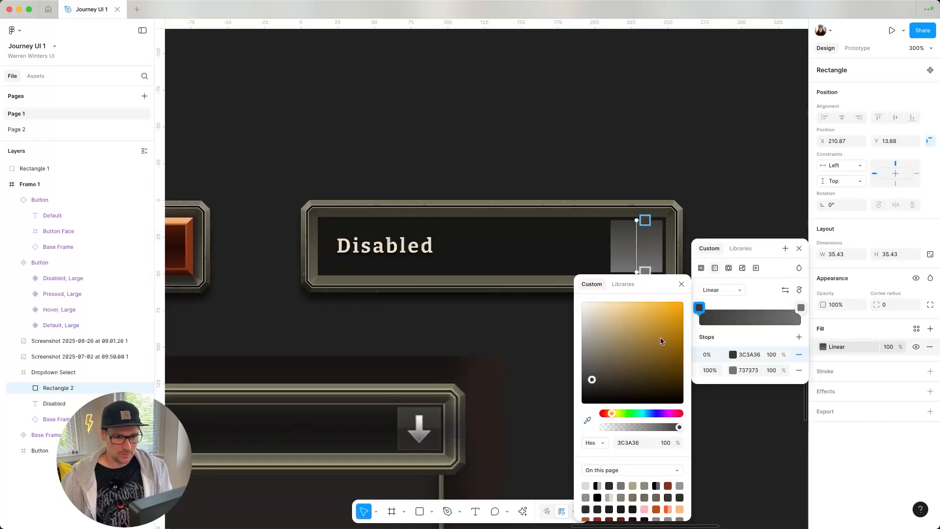
- Sample the square's second gradient stop (2B2925) from the lower part of the reference arrow box
{"action": "left_click", "coordinate": [801, 309]}
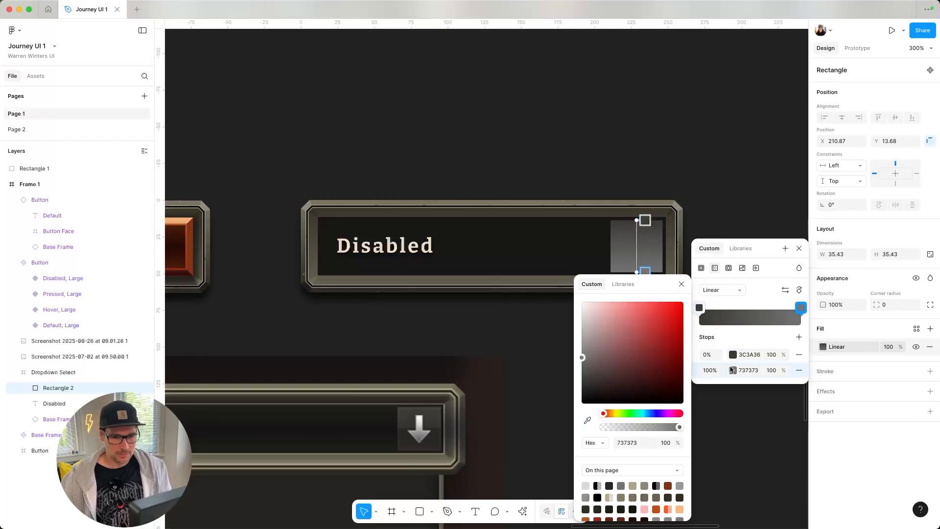
{"action": "left_click", "coordinate": [732, 370]}
{"action": "left_click", "coordinate": [733, 371]}
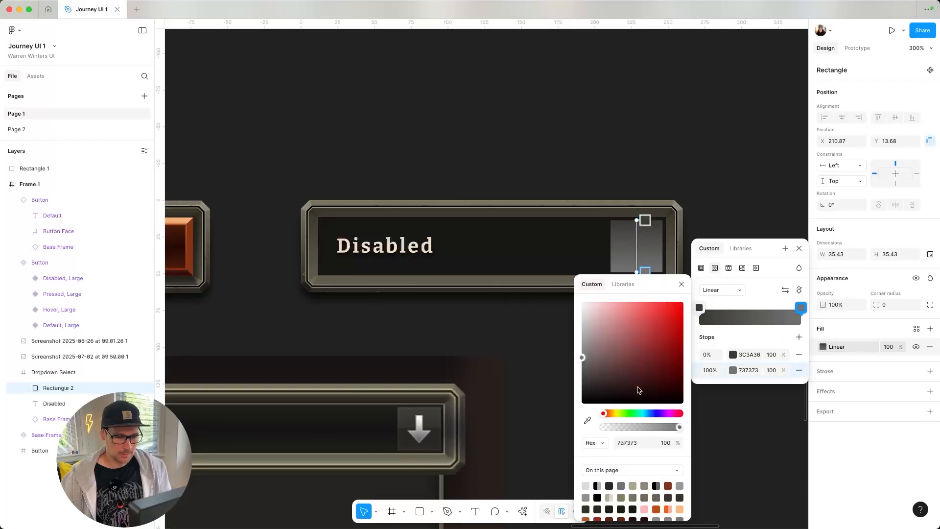
{"action": "left_click", "coordinate": [587, 420]}
{"action": "left_click", "coordinate": [435, 440]}
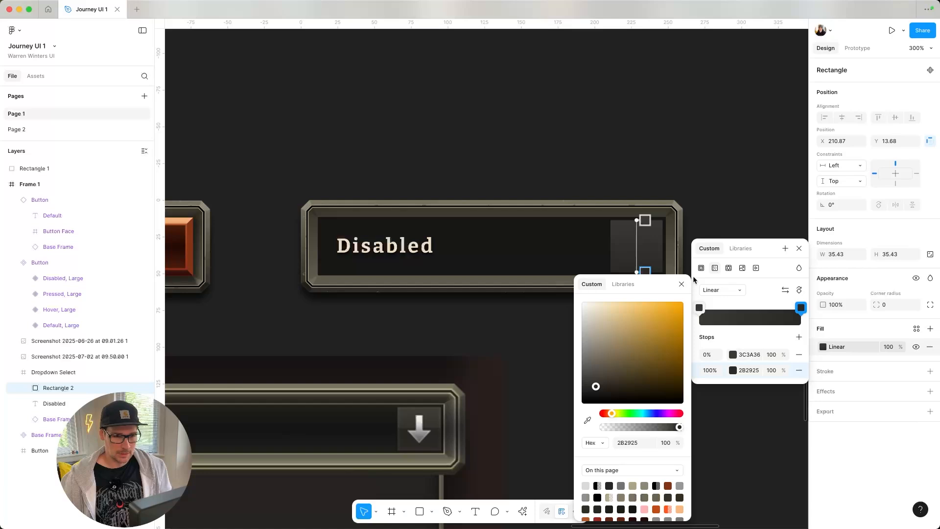
{"action": "key", "text": "Escape"}
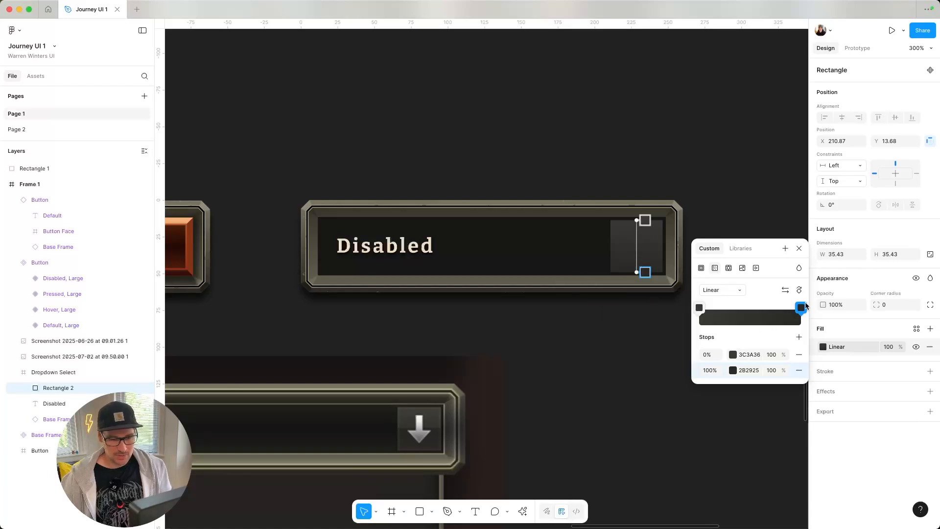
- Set the square's gradient stop positions to 48% for the 3C3A36 stop and 52% for the 2B2925 stop
{"action": "left_click_drag", "start_coordinate": [796, 310], "coordinate": [760, 316]}
{"action": "left_click", "coordinate": [708, 370]}
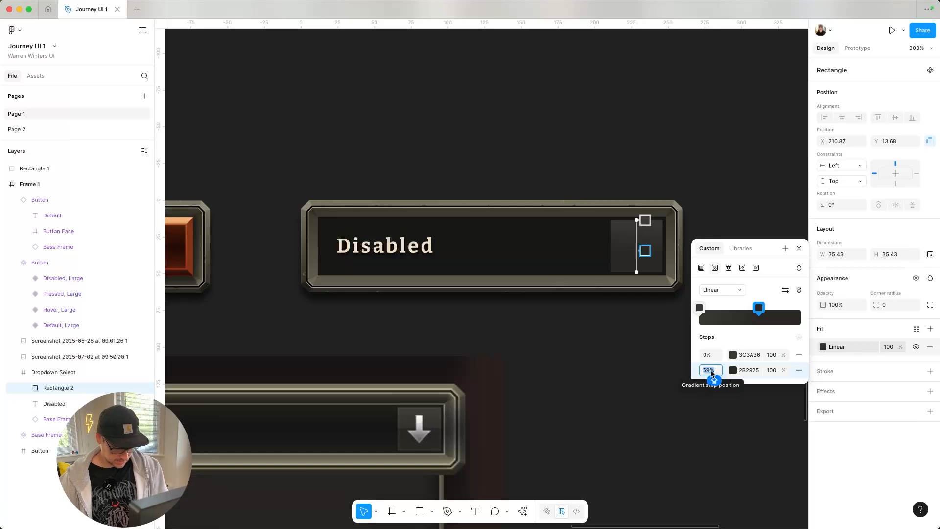
{"action": "type", "text": "52"}
{"action": "left_click", "coordinate": [711, 355]}
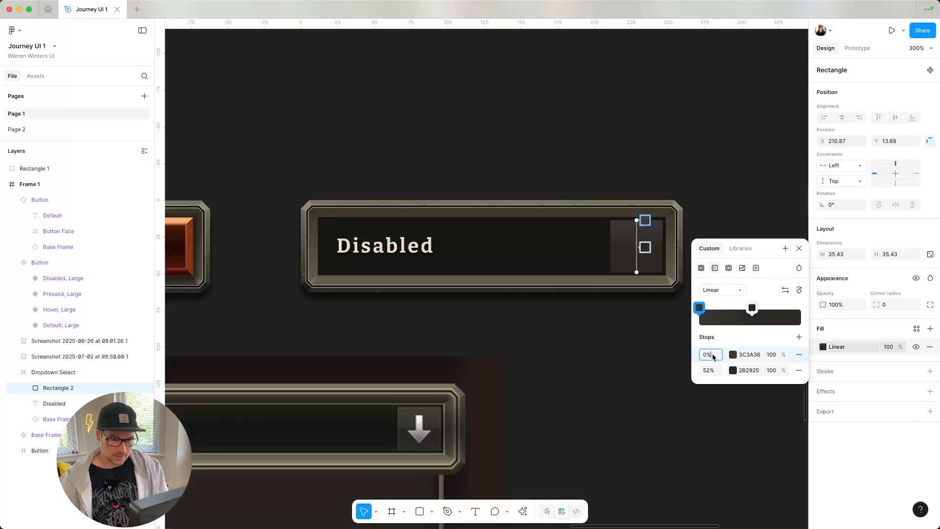
{"action": "type", "text": "4"}
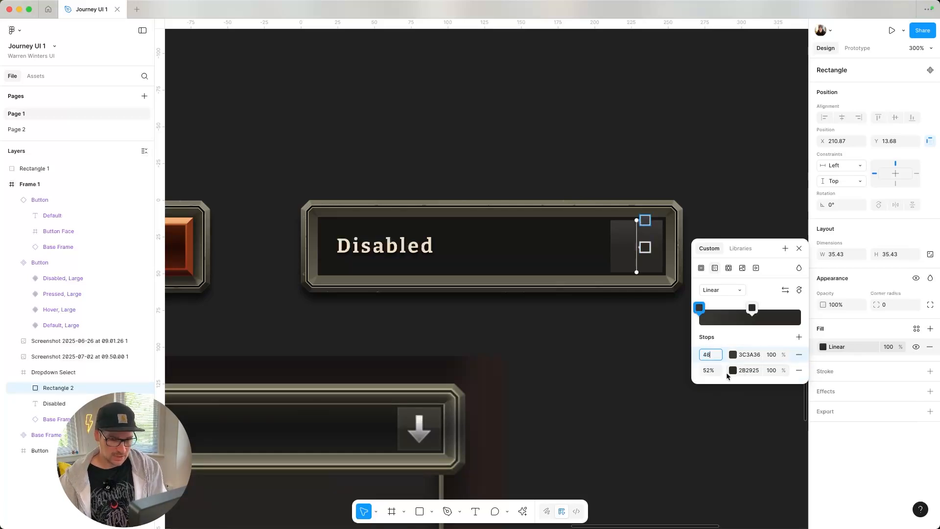
{"action": "type", "text": "8"}
{"action": "key", "text": "Return"}
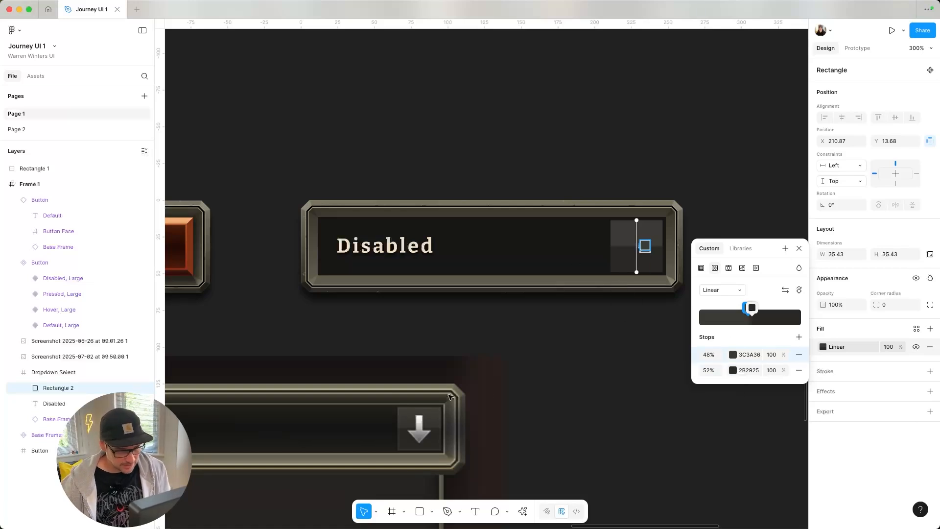
{"action": "left_click", "coordinate": [800, 249]}
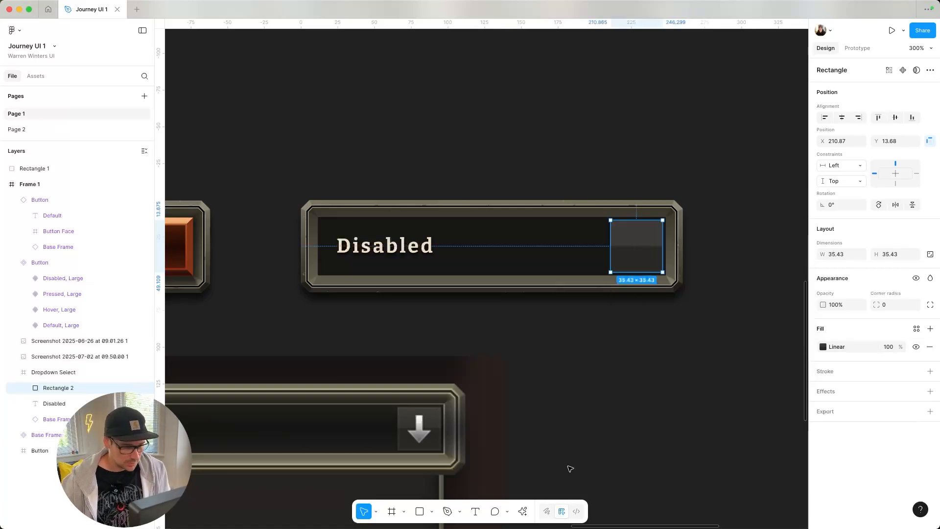
- Add a shadow effect to the square with the pale colour DFC1C1 and make it an inner shadow
{"action": "left_click", "coordinate": [930, 391]}
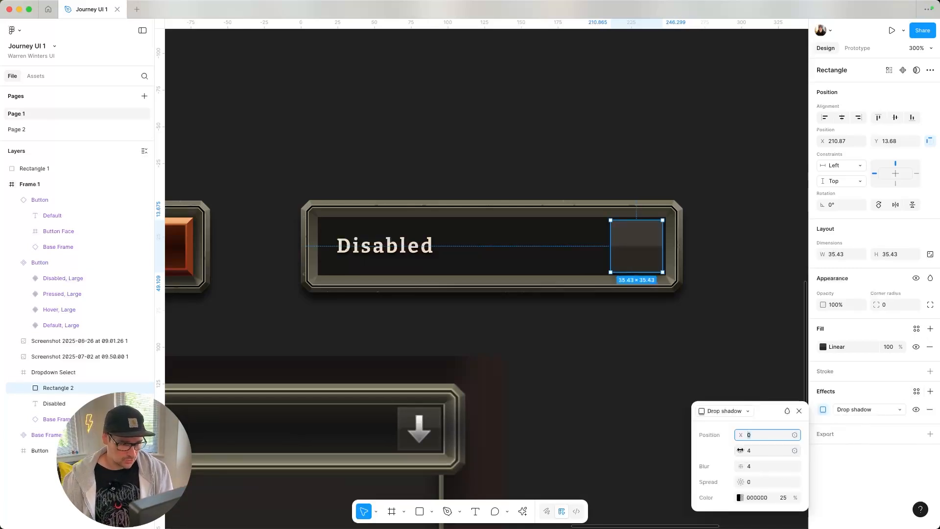
{"action": "left_click", "coordinate": [739, 498]}
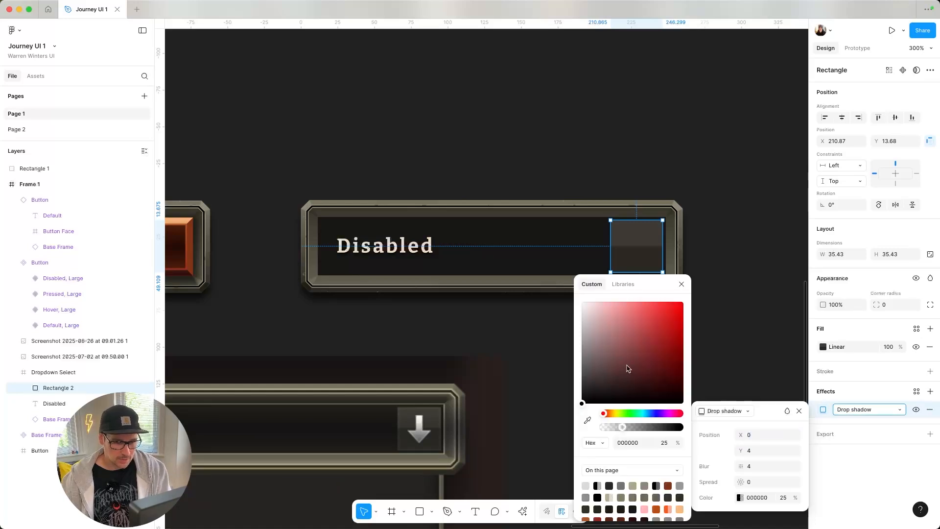
{"action": "left_click_drag", "start_coordinate": [625, 367], "coordinate": [596, 318]}
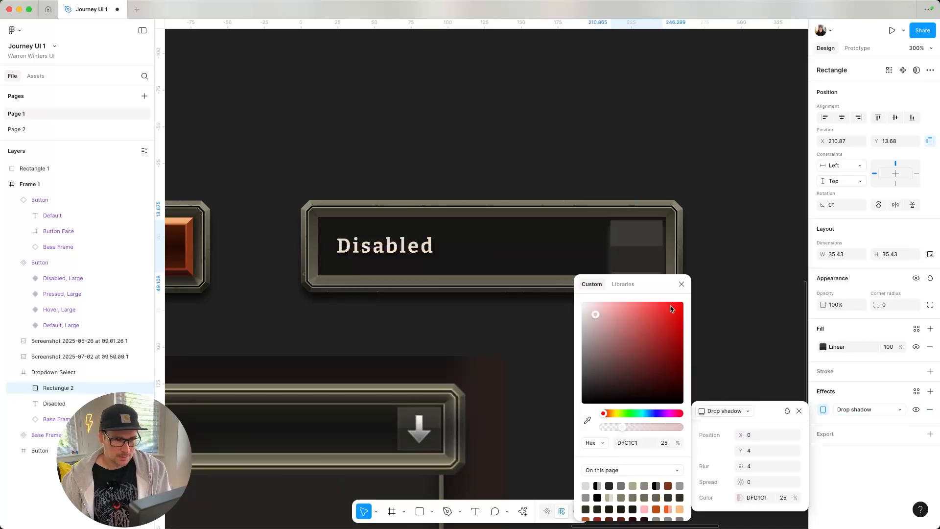
{"action": "left_click", "coordinate": [681, 284]}
{"action": "left_click", "coordinate": [860, 409]}
{"action": "left_click", "coordinate": [847, 394]}
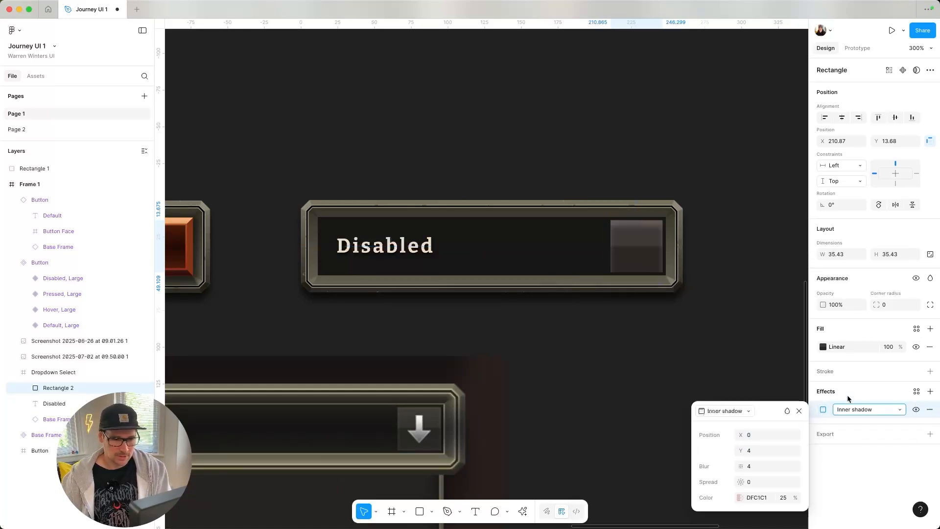
- Tighten the square's inner shadow to a Y offset of 0 and a blur of 1.9, and shift its colour to neutral light grey
{"action": "left_click", "coordinate": [750, 451]}
{"action": "type", "text": "1"}
{"action": "key", "text": "Return"}
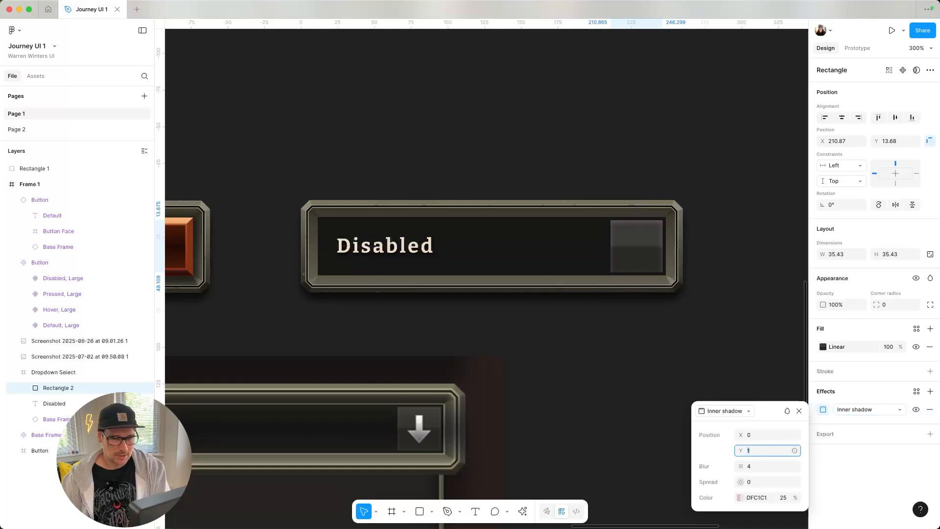
{"action": "left_click_drag", "start_coordinate": [740, 466], "coordinate": [720, 467]}
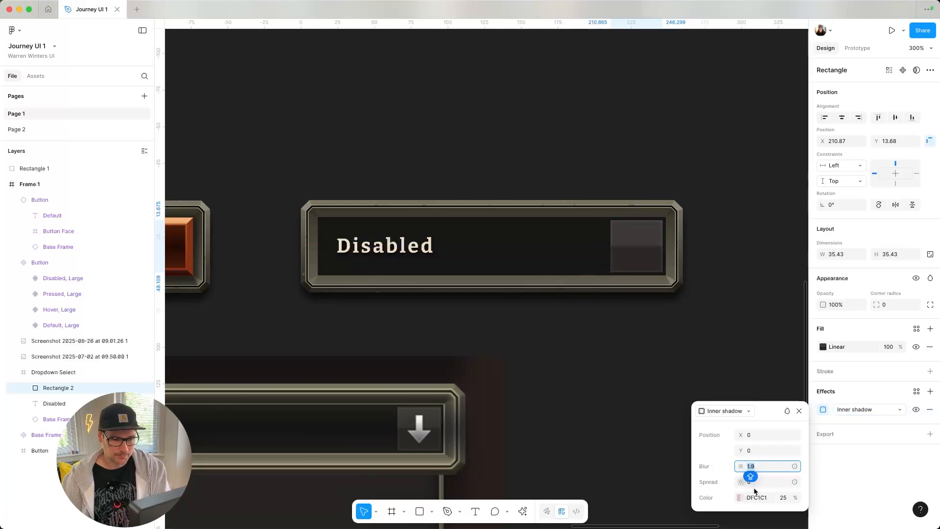
{"action": "left_click", "coordinate": [740, 497]}
{"action": "left_click_drag", "start_coordinate": [653, 385], "coordinate": [557, 319]}
{"action": "left_click", "coordinate": [680, 283]}
{"action": "left_click", "coordinate": [654, 390]}
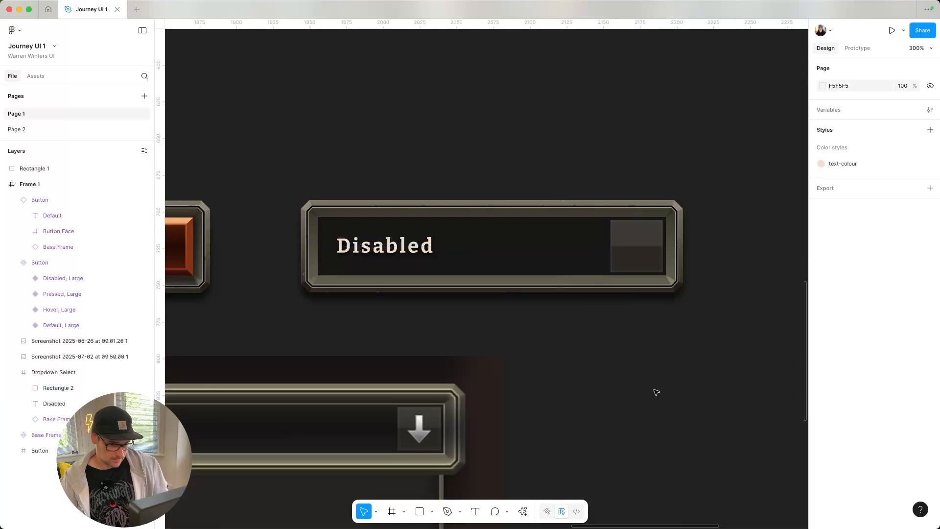
- Draw a rectangle about 6.1 × 15.2 px over the shaft of the down arrow in the dropdown reference screenshot
{"action": "scroll", "coordinate": [633, 409], "scroll_direction": "down", "scroll_amount": 5}
{"action": "scroll", "coordinate": [633, 409], "scroll_direction": "up", "scroll_amount": 5}
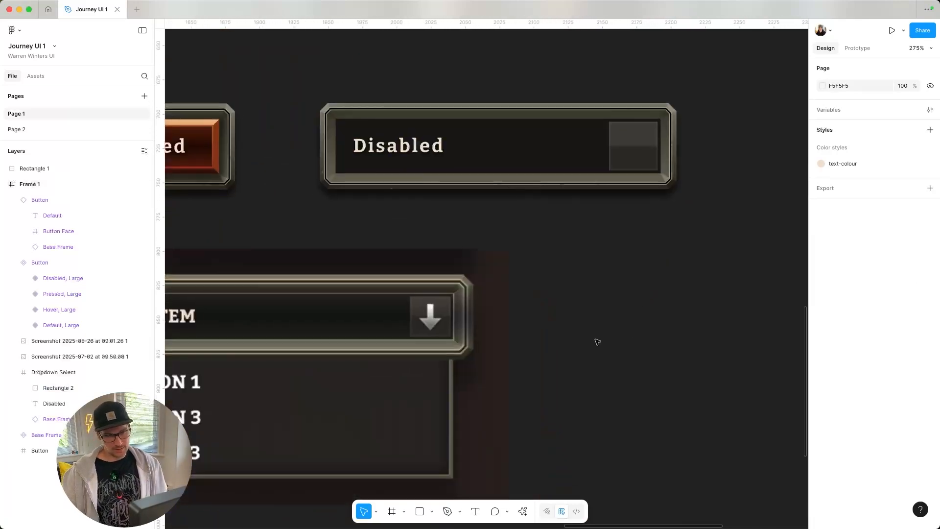
{"action": "scroll", "coordinate": [350, 326], "scroll_direction": "up", "scroll_amount": 2}
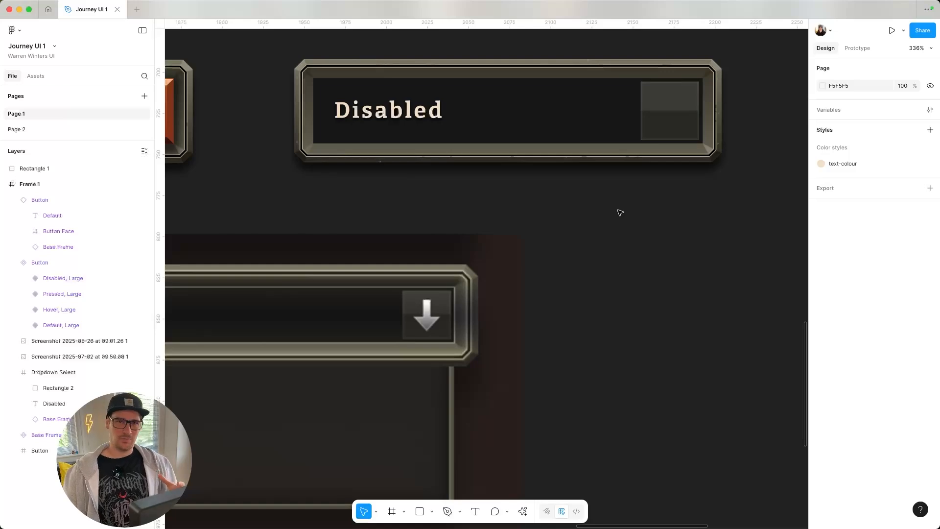
{"action": "scroll", "coordinate": [575, 238], "scroll_direction": "left", "scroll_amount": 5}
{"action": "scroll", "coordinate": [575, 238], "scroll_direction": "up", "scroll_amount": 2}
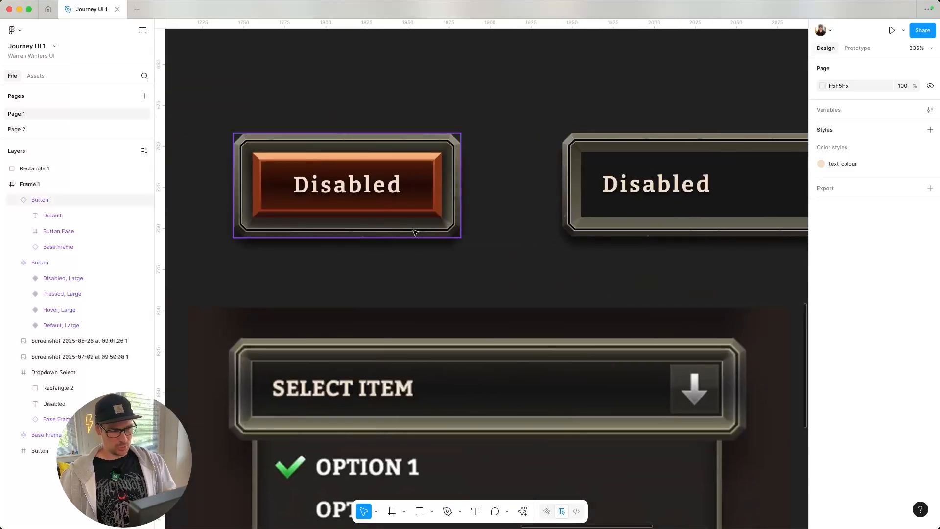
{"action": "scroll", "coordinate": [455, 161], "scroll_direction": "right", "scroll_amount": 6}
{"action": "scroll", "coordinate": [456, 161], "scroll_direction": "down", "scroll_amount": 2}
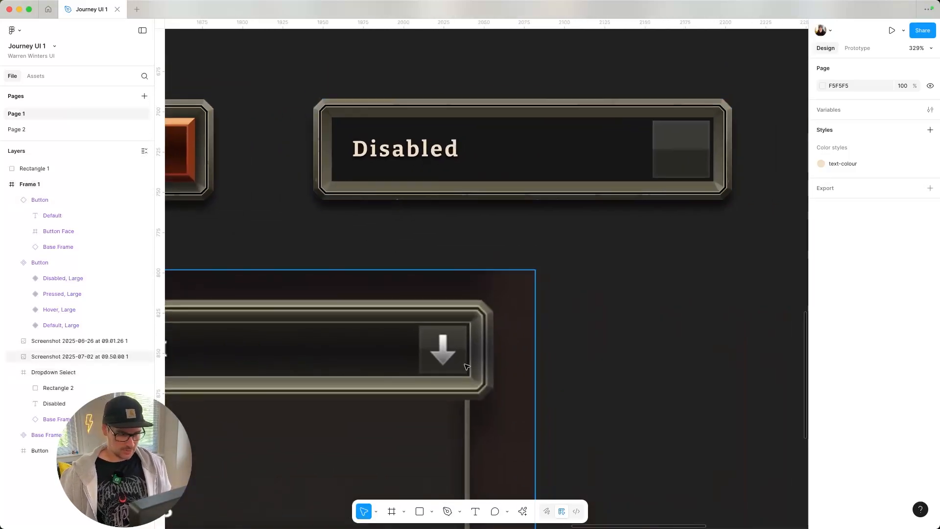
{"action": "scroll", "coordinate": [466, 366], "scroll_direction": "up", "scroll_amount": 5}
{"action": "left_click", "coordinate": [432, 511]}
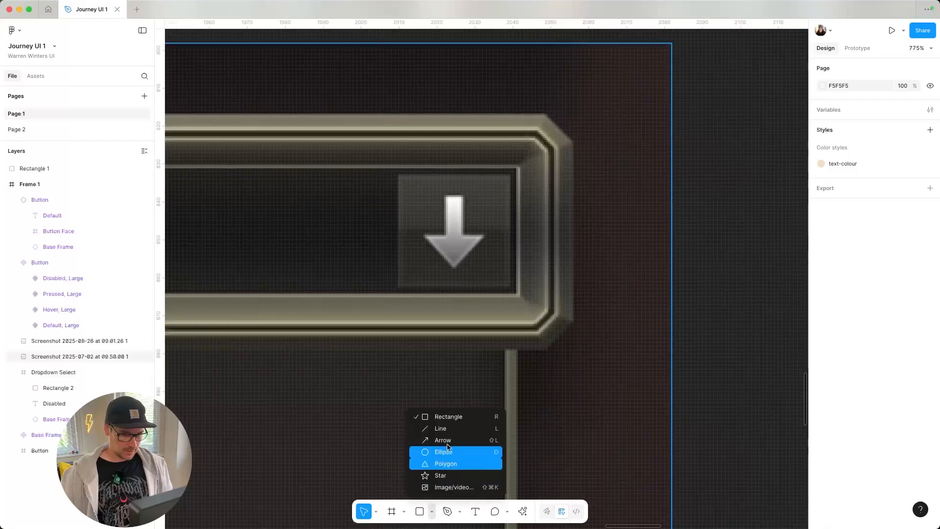
{"action": "left_click", "coordinate": [443, 417]}
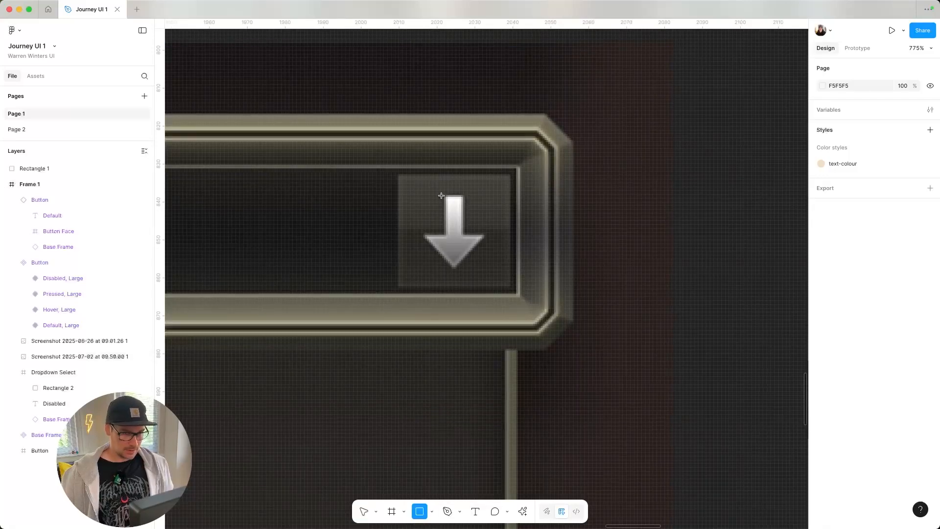
{"action": "left_click_drag", "start_coordinate": [443, 195], "coordinate": [466, 253]}
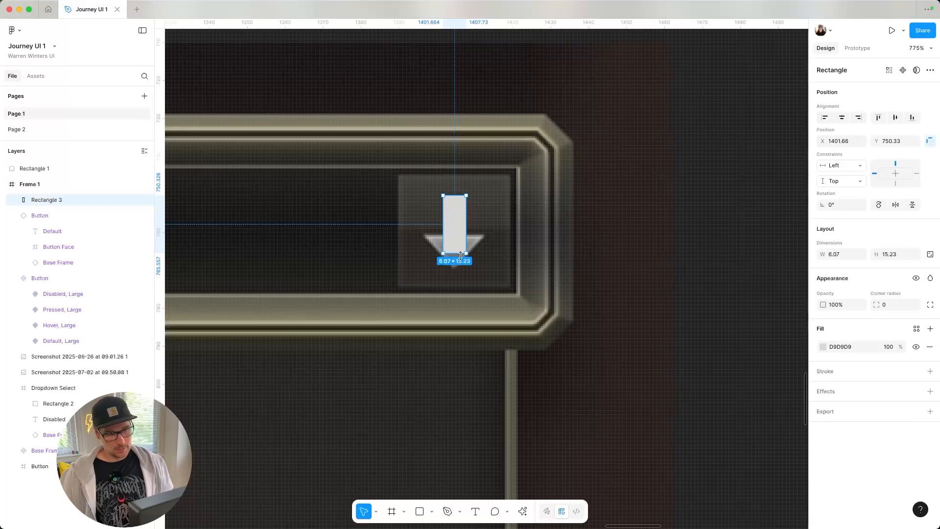
- Draw a triangle over the reference arrowhead, rotate it 180° and fit it to about 17.4 × 10.8 px
{"action": "left_click", "coordinate": [433, 512]}
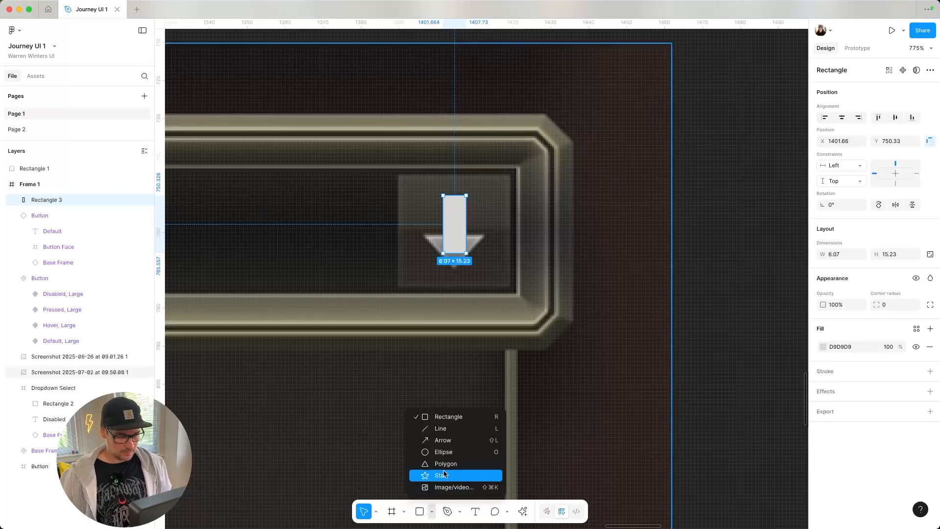
{"action": "left_click", "coordinate": [438, 467]}
{"action": "left_click_drag", "start_coordinate": [420, 233], "coordinate": [487, 280]}
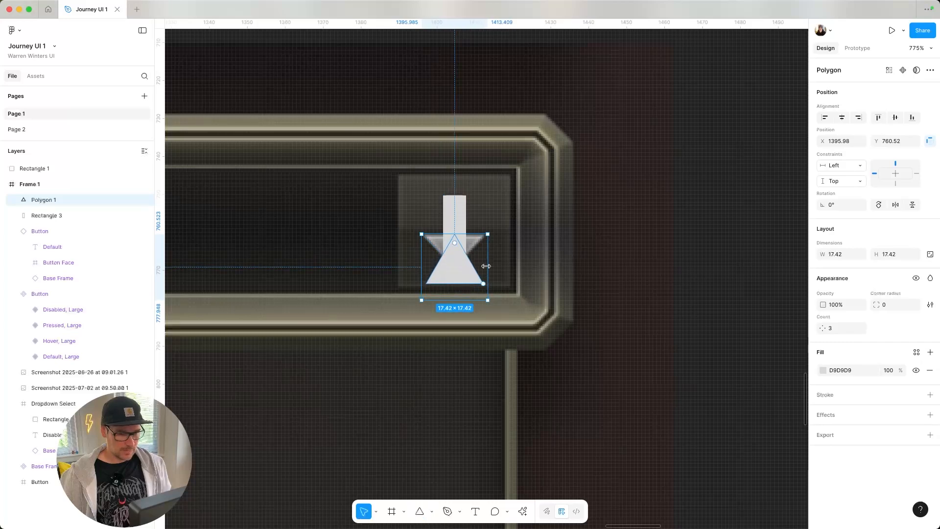
{"action": "left_click_drag", "start_coordinate": [489, 229], "coordinate": [421, 338]}
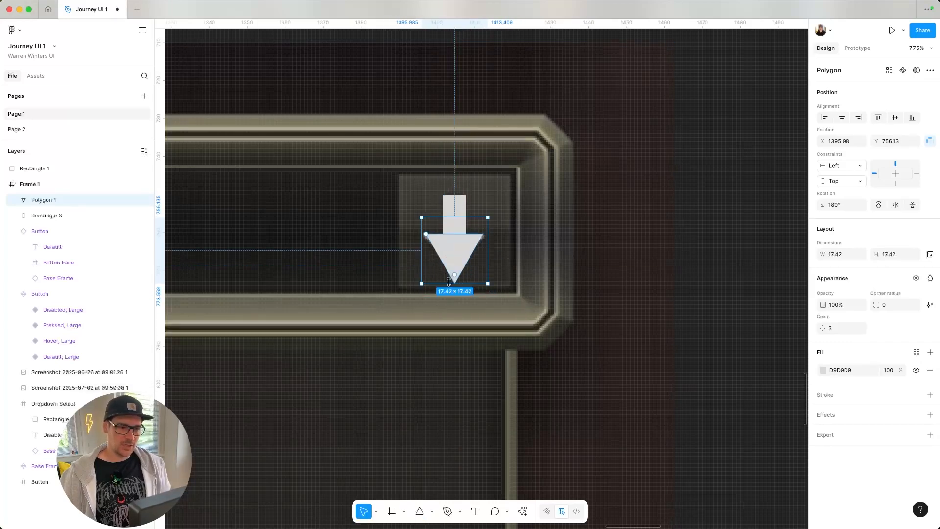
{"action": "left_click_drag", "start_coordinate": [451, 281], "coordinate": [463, 260]}
- Move the triangle and shaft rectangle together to beside the reference frame and flatten them into one vector arrow
{"action": "left_click", "coordinate": [447, 210], "text": "shift"}
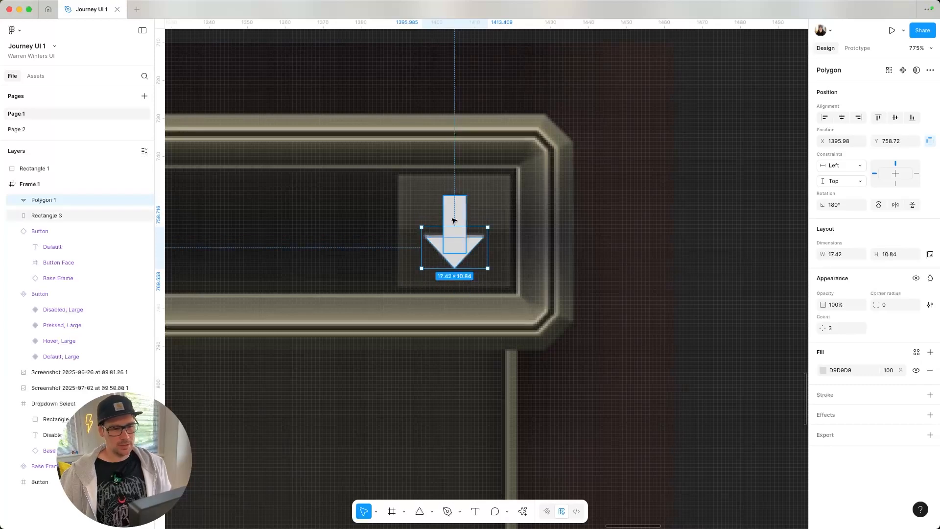
{"action": "left_click_drag", "start_coordinate": [450, 218], "coordinate": [620, 240]}
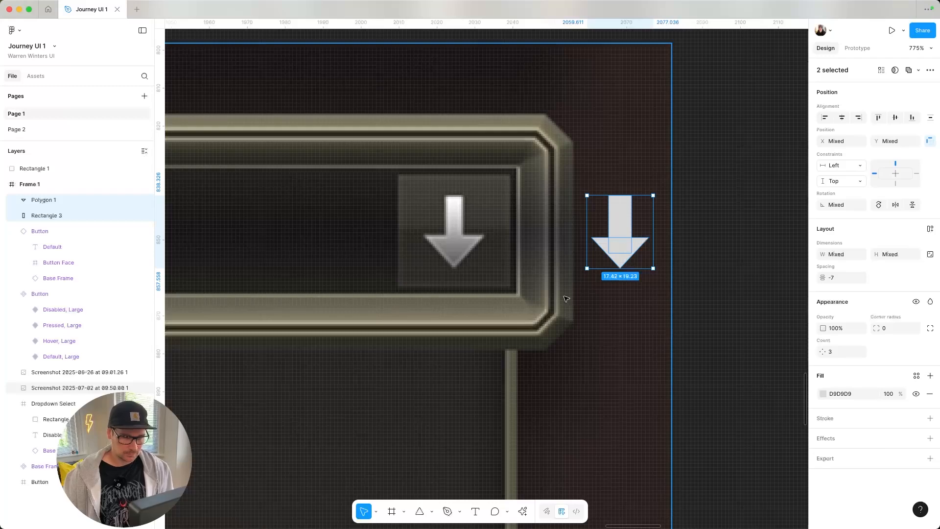
{"action": "right_click", "coordinate": [63, 214]}
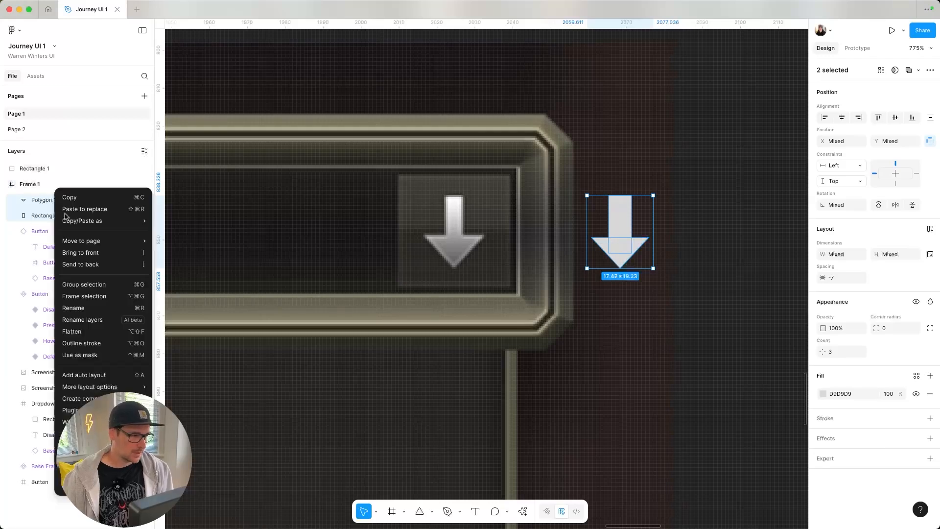
{"action": "left_click", "coordinate": [99, 331]}
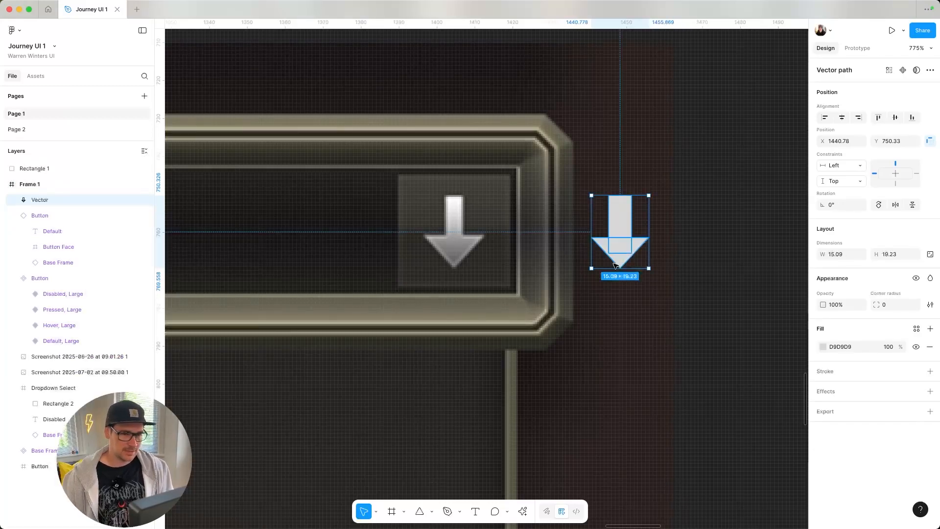
- Give the arrow a linear gradient fill, sampling its first stop (F8F9F9) from the upper part of the reference arrow
{"action": "left_click", "coordinate": [822, 346]}
{"action": "left_click", "coordinate": [714, 268]}
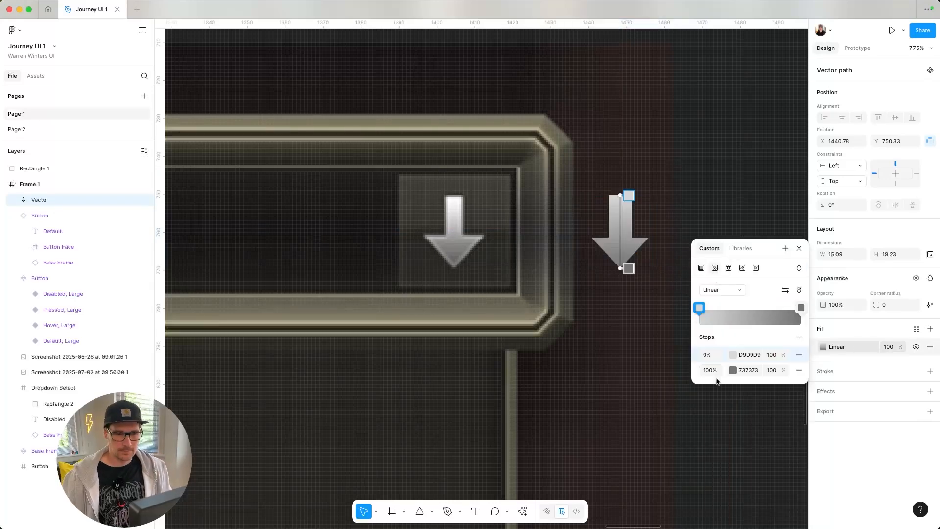
{"action": "left_click", "coordinate": [733, 355]}
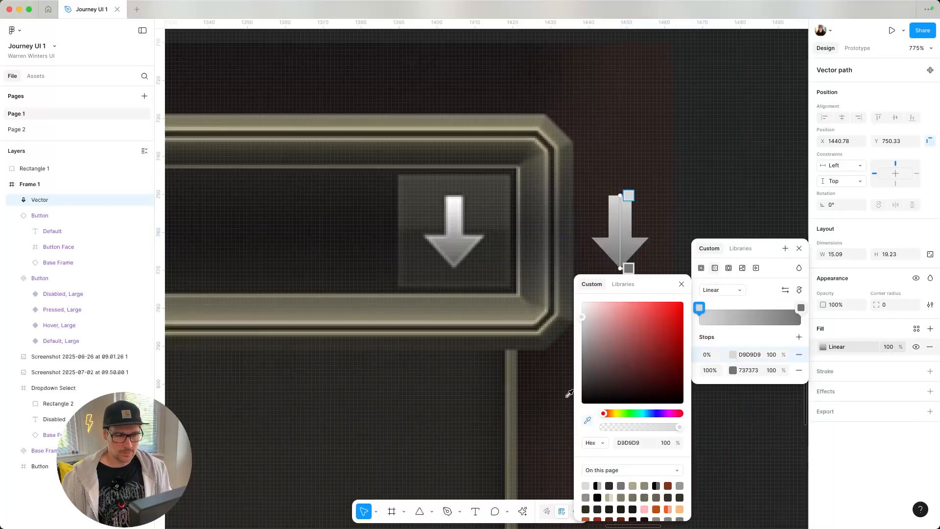
{"action": "left_click", "coordinate": [452, 214]}
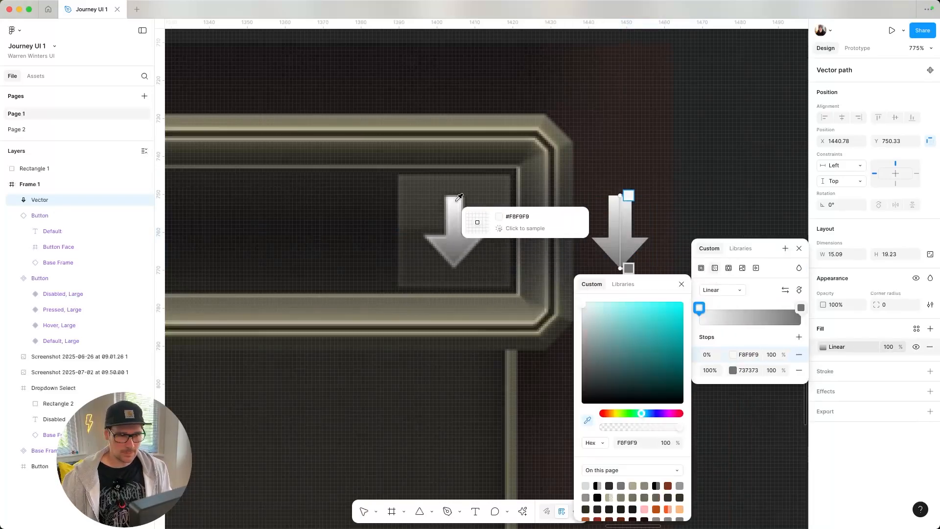
- Sample the arrow's second gradient stop (6A696A) from the lower part of the reference arrow
{"action": "left_click", "coordinate": [801, 308]}
{"action": "left_click", "coordinate": [731, 370]}
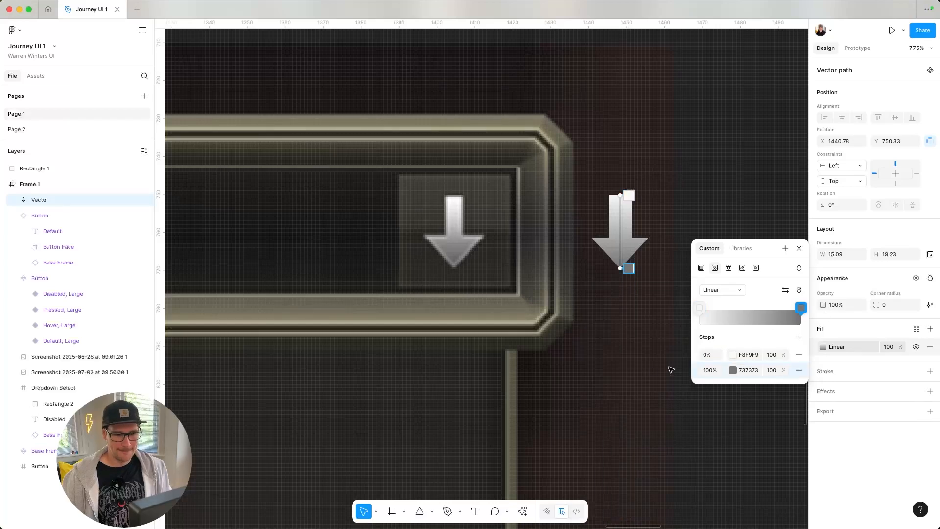
{"action": "left_click", "coordinate": [734, 370]}
{"action": "left_click", "coordinate": [588, 420]}
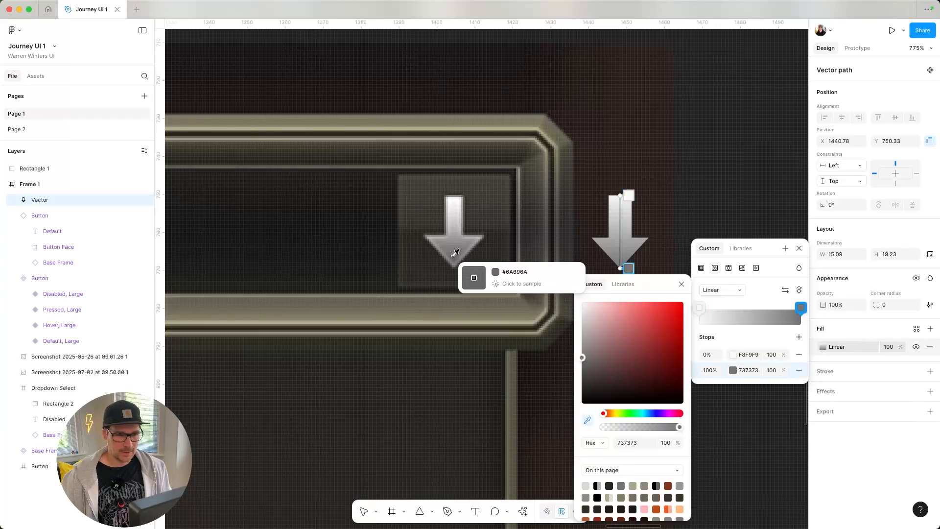
{"action": "left_click", "coordinate": [455, 260]}
{"action": "left_click", "coordinate": [681, 284]}
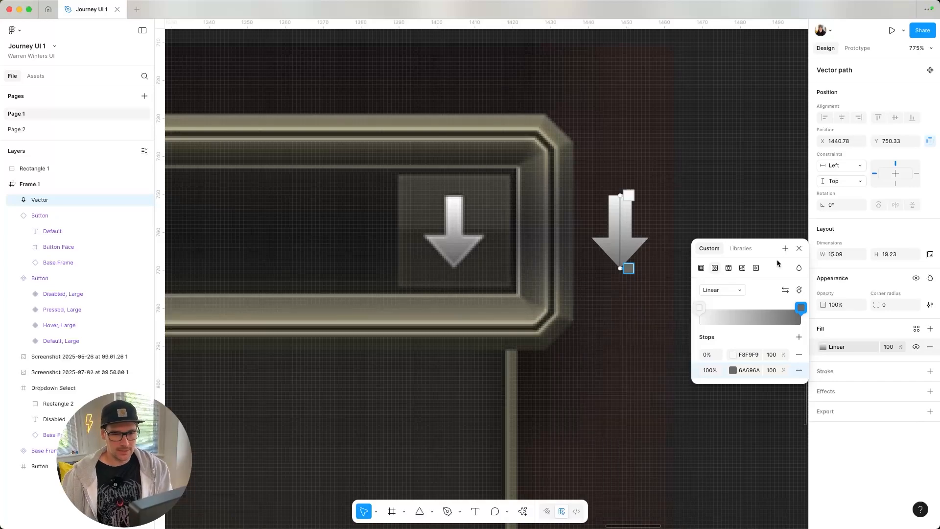
{"action": "left_click", "coordinate": [799, 248]}
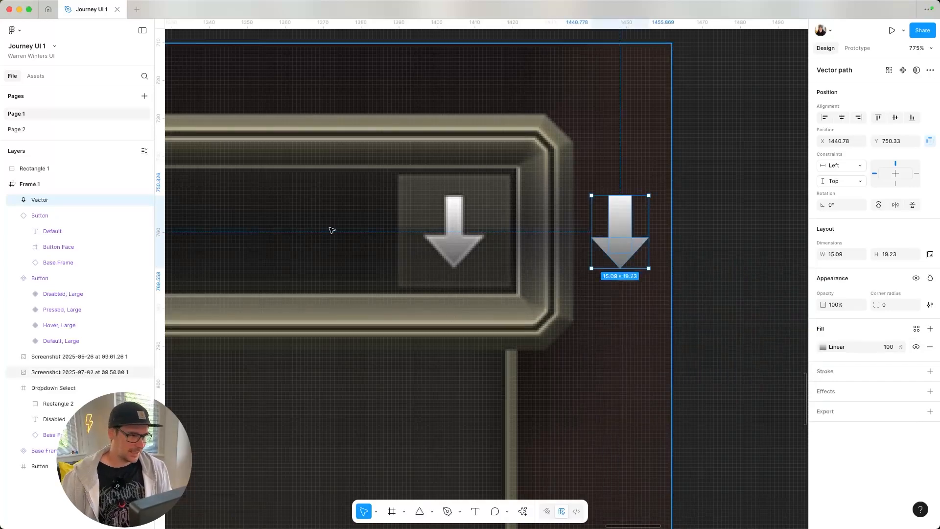
- Copy the inner shadow effect from the square in the dropdown and paste it onto the vector arrow
{"action": "scroll", "coordinate": [583, 283], "scroll_direction": "down", "scroll_amount": 5}
{"action": "left_click_drag", "start_coordinate": [677, 205], "coordinate": [442, 387]}
{"action": "left_click", "coordinate": [549, 220]}
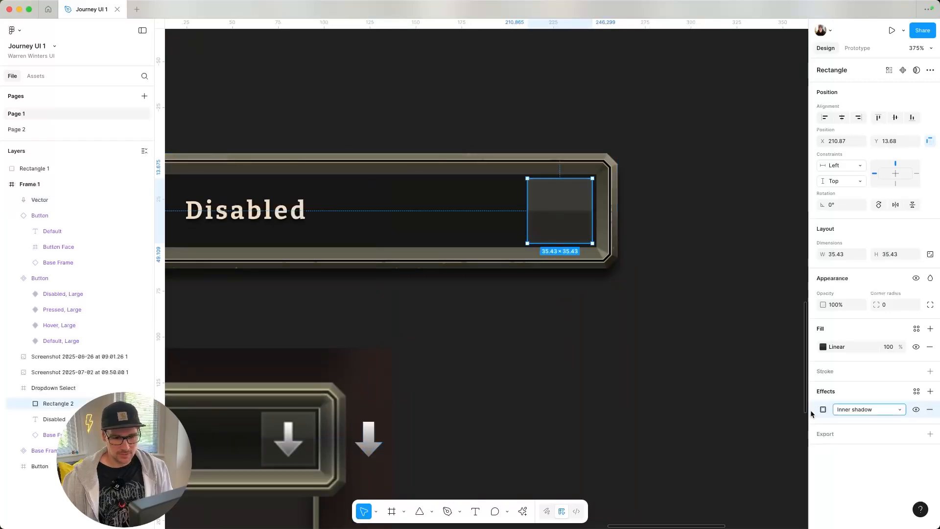
{"action": "left_click", "coordinate": [368, 439]}
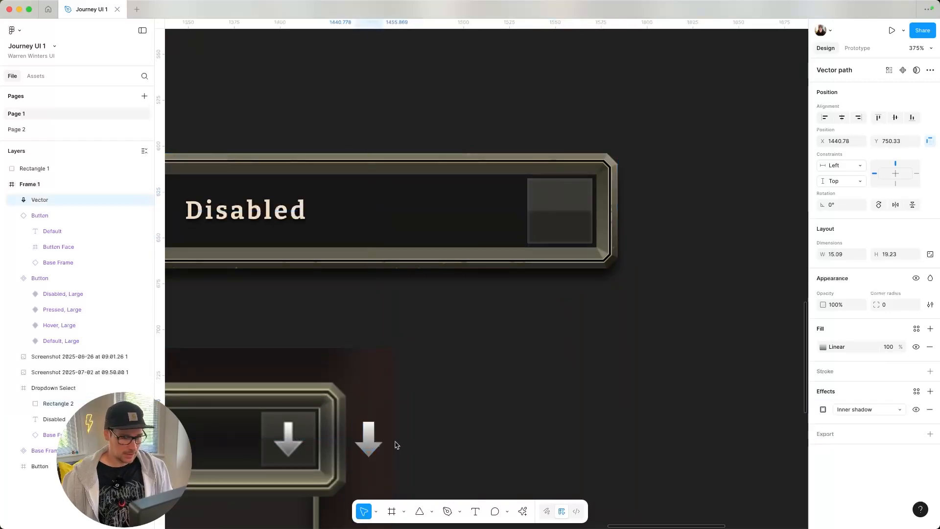
- Set the opacity of the vector arrow's inner shadow to 65%
{"action": "scroll", "coordinate": [396, 445], "scroll_direction": "up", "scroll_amount": 10}
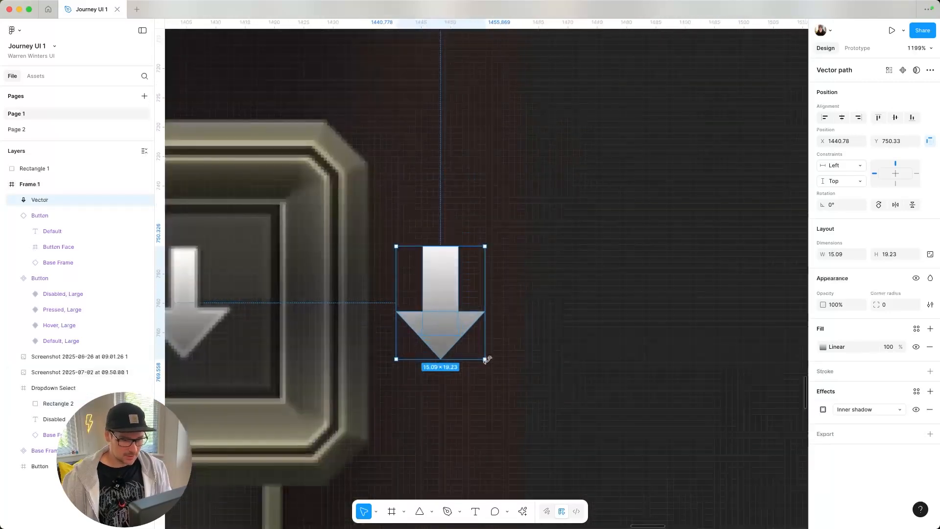
{"action": "left_click", "coordinate": [822, 409]}
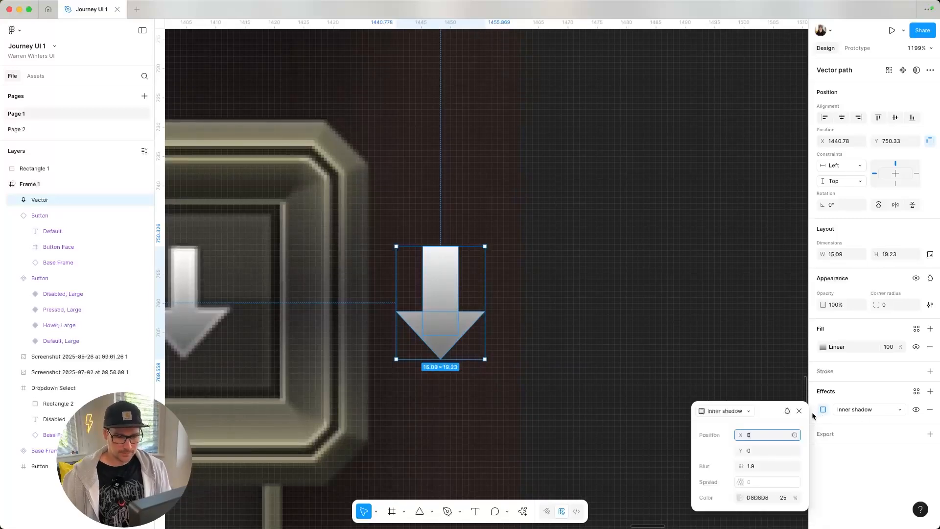
{"action": "left_click", "coordinate": [782, 499]}
{"action": "key", "text": "shift+Up"}
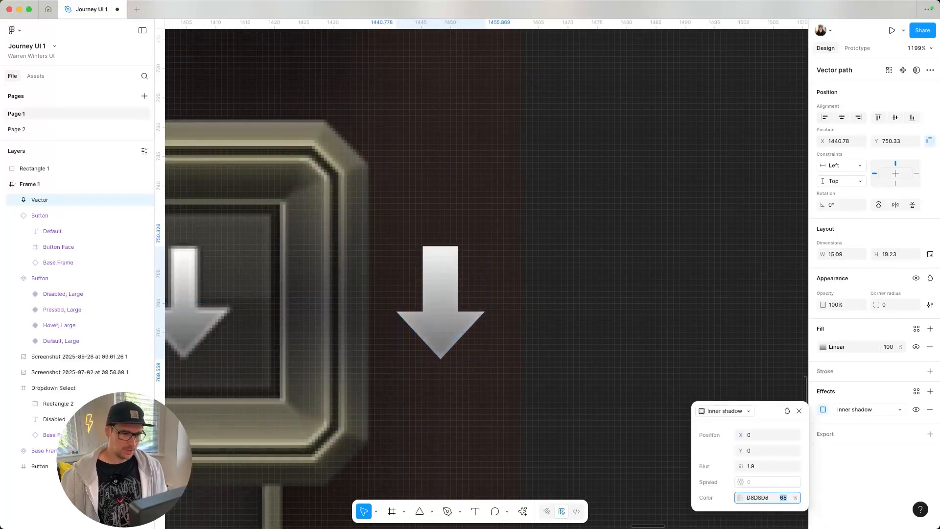
{"action": "left_click", "coordinate": [641, 230]}
- Move the vector arrow into the Dropdown Select and centre it on the square
{"action": "scroll", "coordinate": [636, 235], "scroll_direction": "down", "scroll_amount": 10}
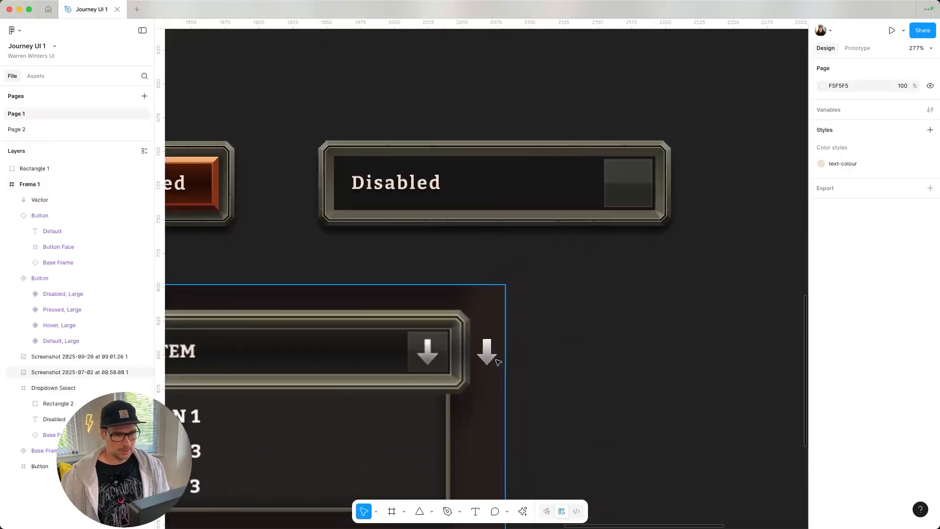
{"action": "left_click_drag", "start_coordinate": [487, 352], "coordinate": [629, 194]}
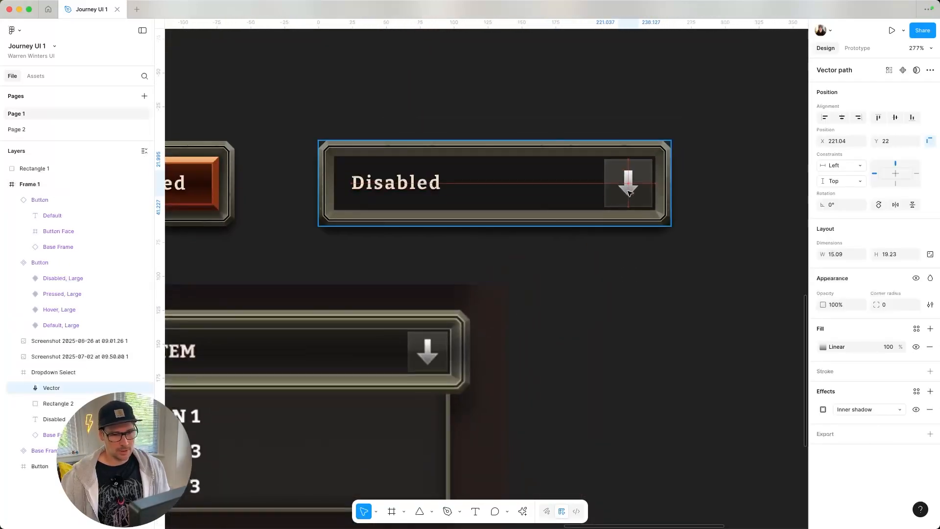
{"action": "left_click", "coordinate": [650, 304]}
- Move the dropdown reference screenshot to the empty area above the Dropdown Select
{"action": "scroll", "coordinate": [634, 319], "scroll_direction": "down", "scroll_amount": 5}
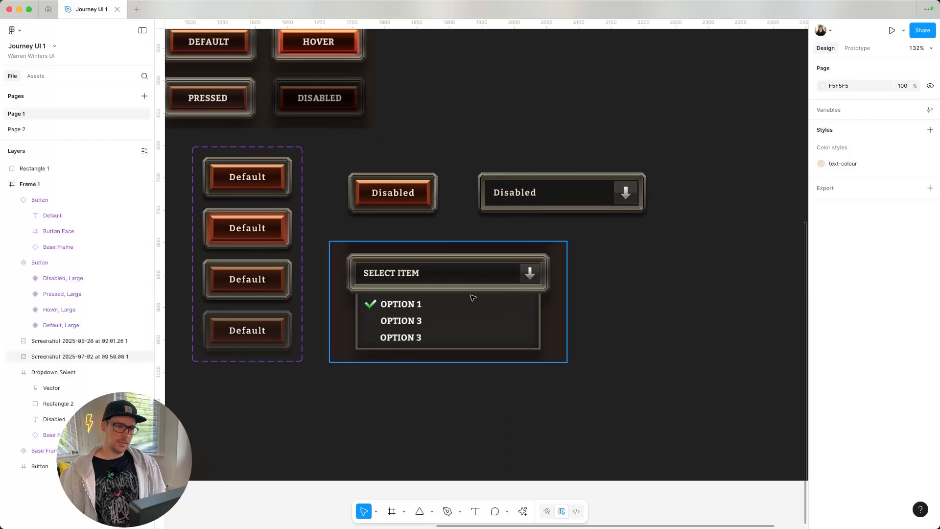
{"action": "left_click_drag", "start_coordinate": [448, 297], "coordinate": [568, 104]}
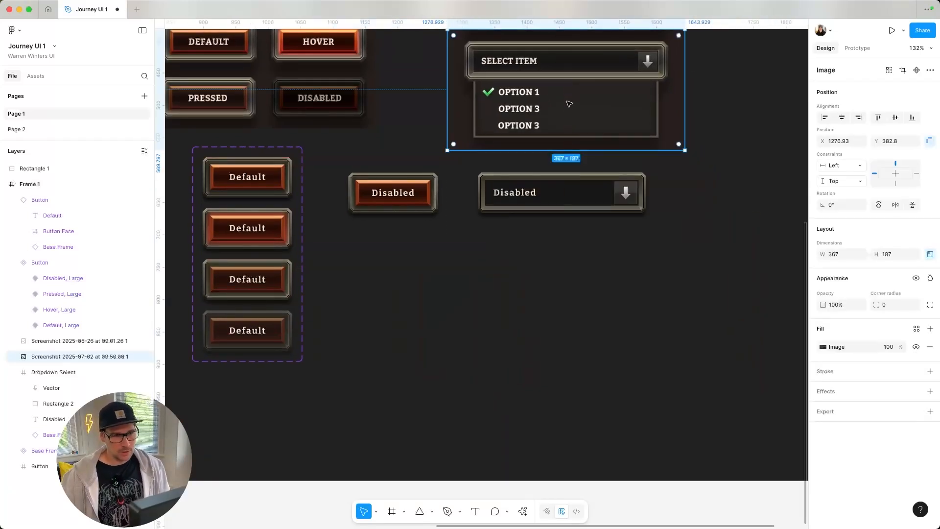
{"action": "scroll", "coordinate": [569, 103], "scroll_direction": "up", "scroll_amount": 1}
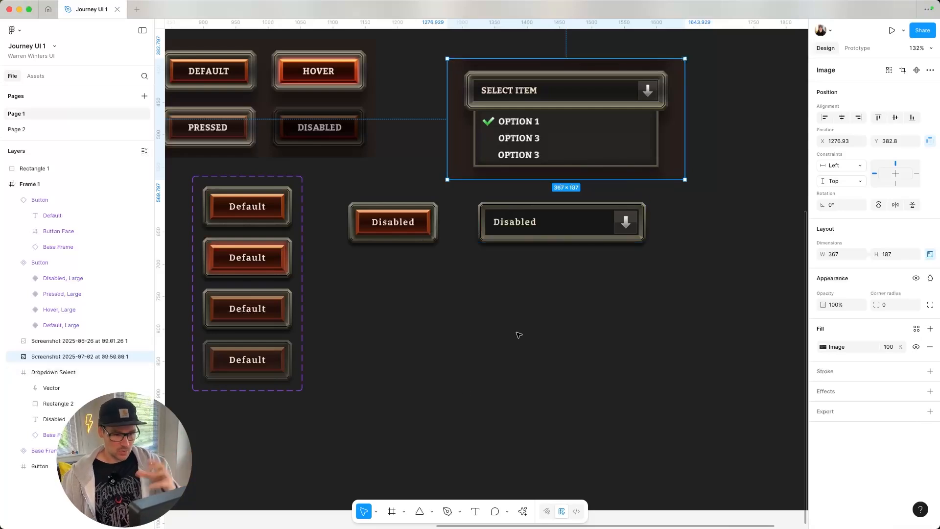
- Draw a rectangle about 235 × 102 hanging from the Dropdown Select's lower edge and send it behind the frame
{"action": "left_click", "coordinate": [433, 510]}
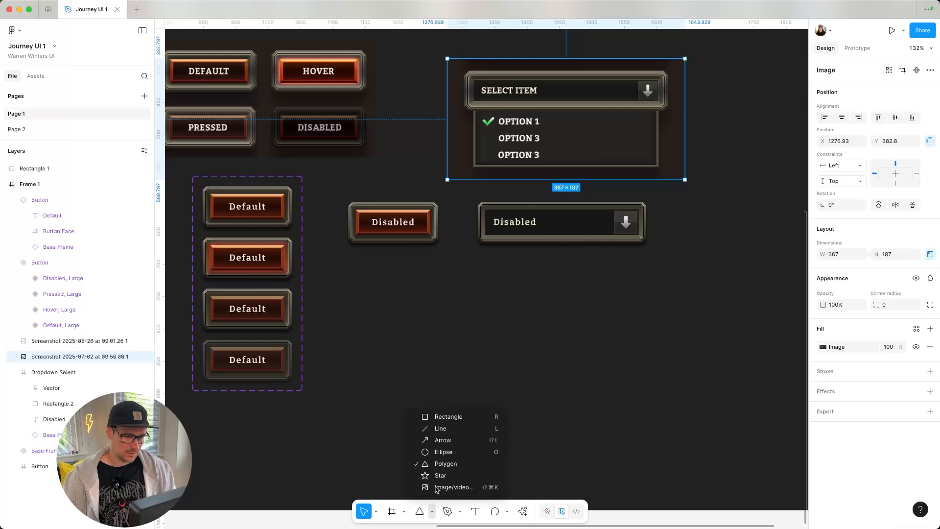
{"action": "left_click", "coordinate": [441, 418]}
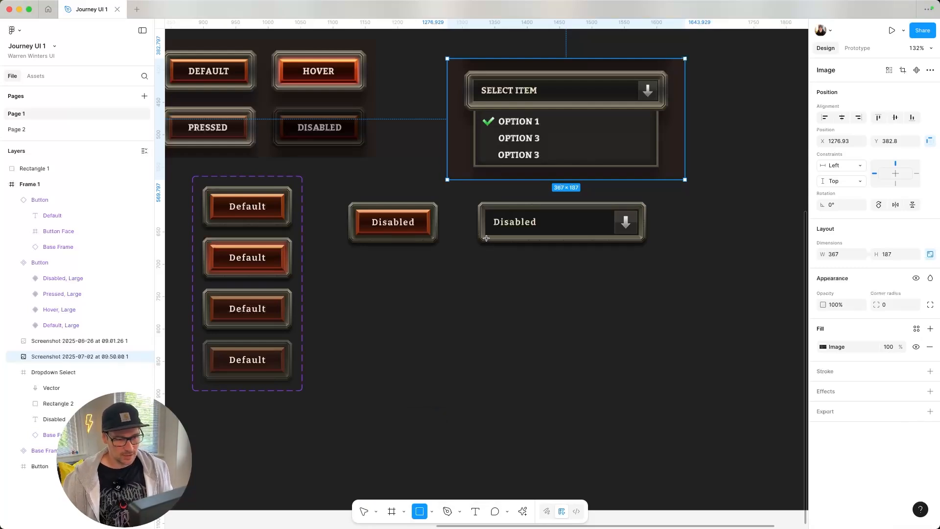
{"action": "mouse_move", "coordinate": [485, 235]}
{"action": "left_mouse_down"}
{"action": "mouse_move", "coordinate": [627, 327]}
{"action": "mouse_move", "coordinate": [639, 301]}
{"action": "left_mouse_up"}
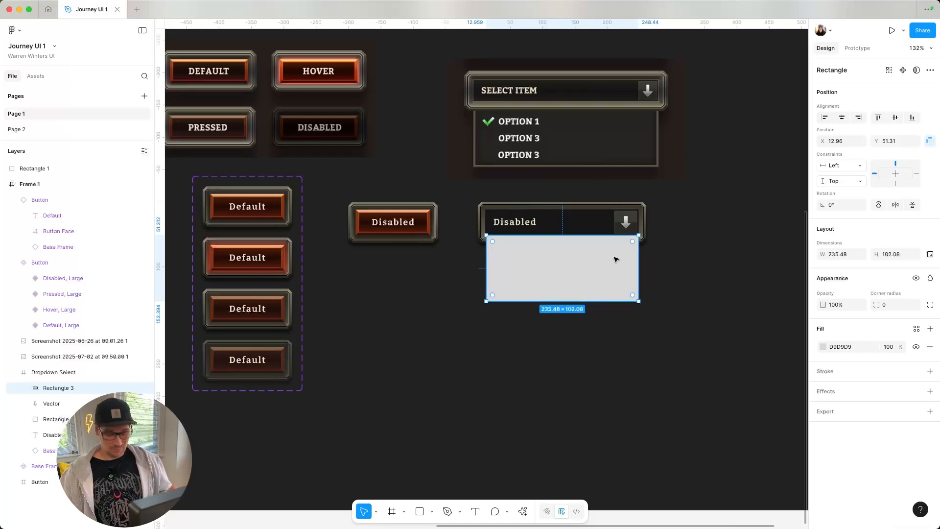
{"action": "key", "text": "super+alt+bracketleft"}
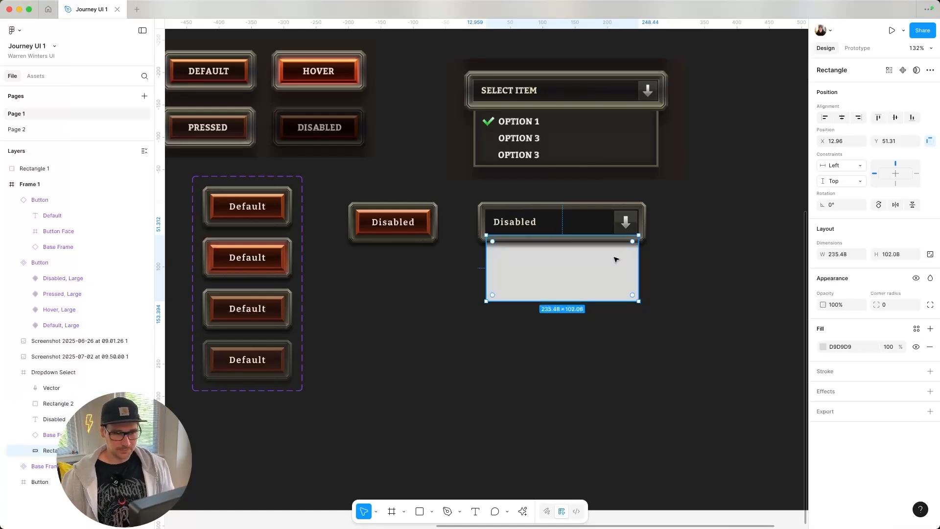
- Add an inside stroke with a weight of 4 to the new panel rectangle
{"action": "left_click", "coordinate": [930, 371]}
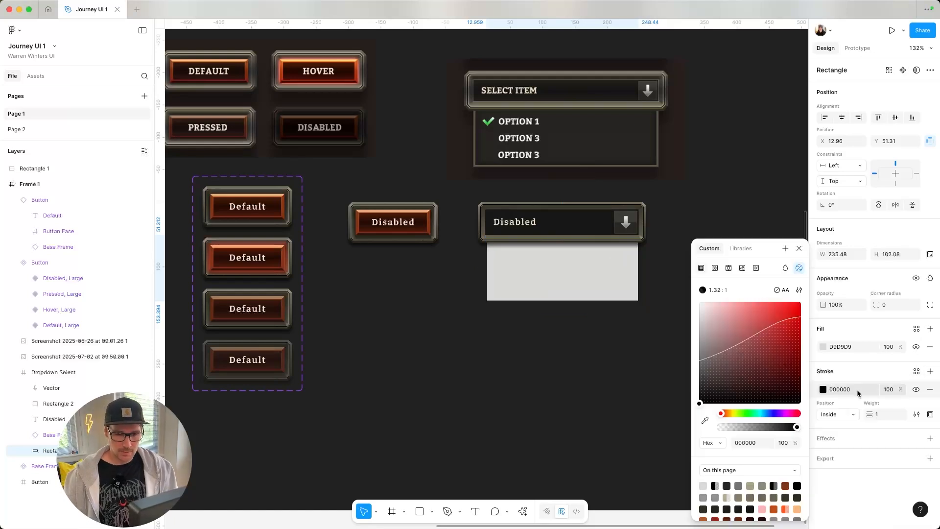
{"action": "left_click", "coordinate": [877, 414]}
{"action": "type", "text": "4"}
{"action": "key", "text": "Return"}
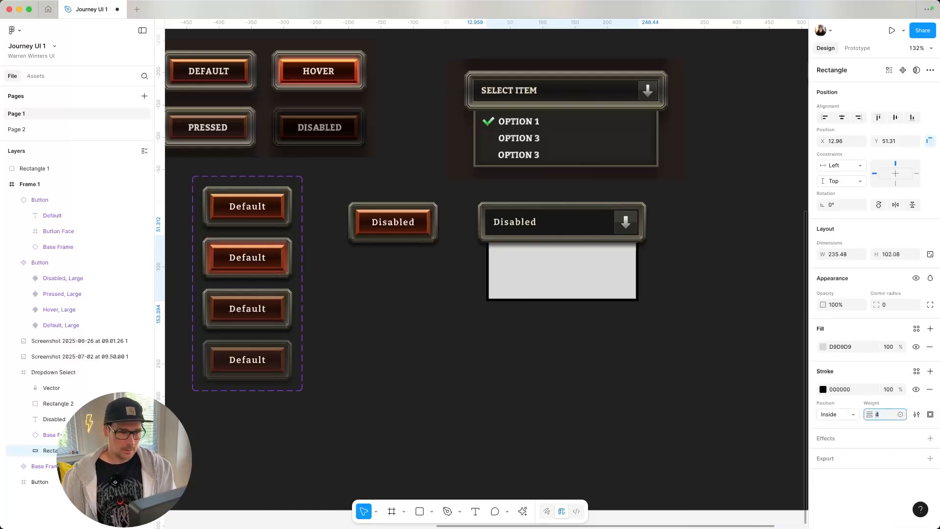
- Set the panel rectangle's stroke colour to 575342 by sampling the options panel border in the reference
{"action": "left_click", "coordinate": [819, 393]}
{"action": "left_click", "coordinate": [822, 389]}
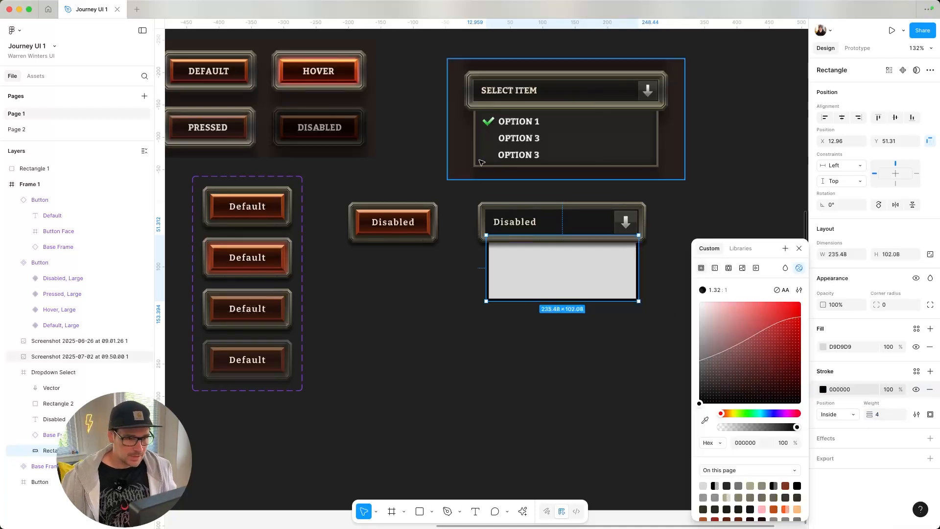
{"action": "scroll", "coordinate": [478, 193], "scroll_direction": "up", "scroll_amount": 5}
{"action": "scroll", "coordinate": [478, 191], "scroll_direction": "down", "scroll_amount": 5}
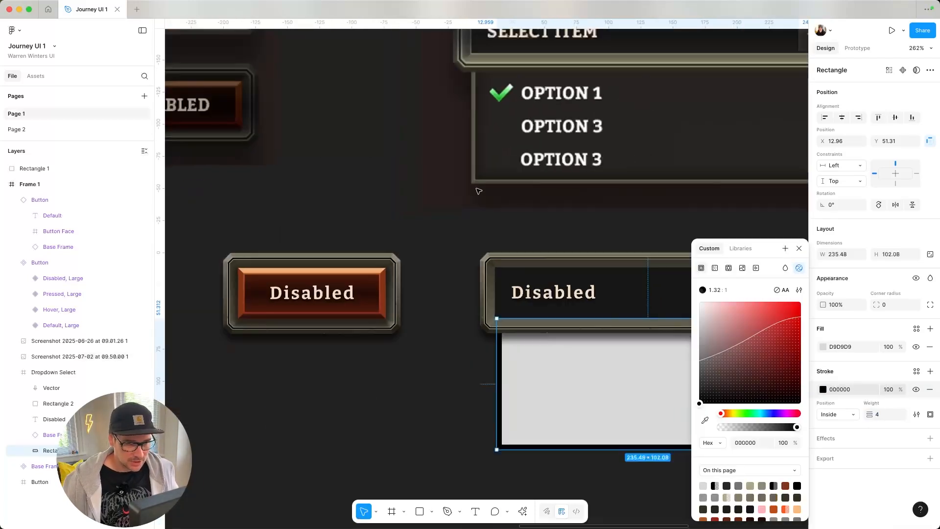
{"action": "left_click", "coordinate": [705, 420]}
{"action": "scroll", "coordinate": [477, 174], "scroll_direction": "up", "scroll_amount": 4}
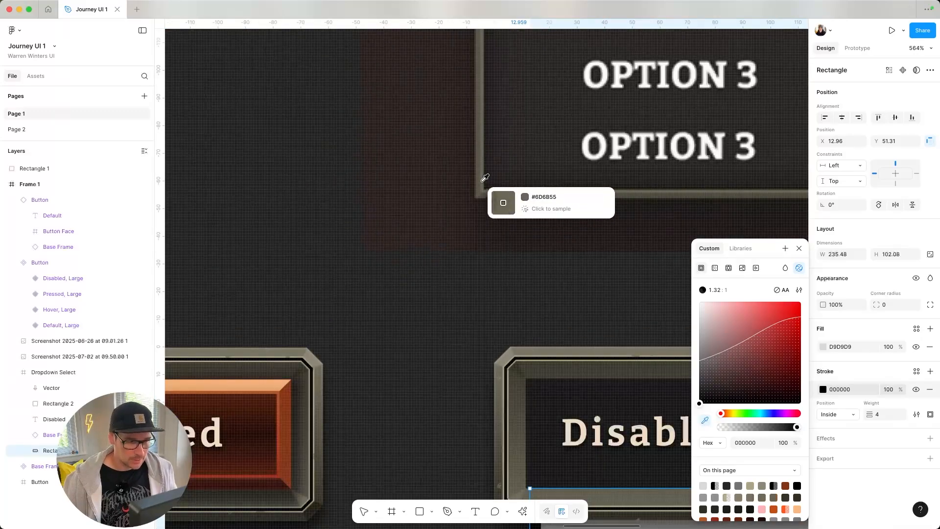
{"action": "left_click", "coordinate": [479, 180]}
{"action": "scroll", "coordinate": [479, 179], "scroll_direction": "down", "scroll_amount": 5}
{"action": "scroll", "coordinate": [508, 315], "scroll_direction": "down", "scroll_amount": 5}
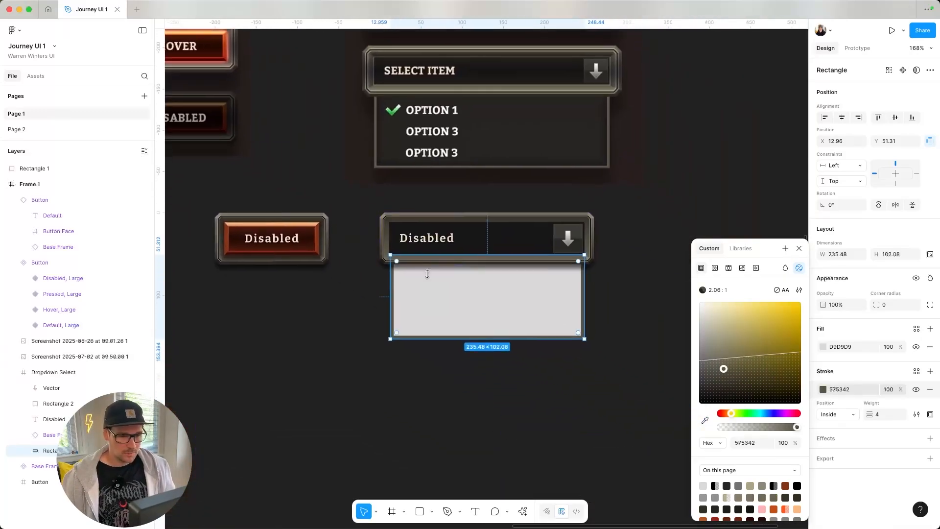
{"action": "scroll", "coordinate": [501, 286], "scroll_direction": "up", "scroll_amount": 5}
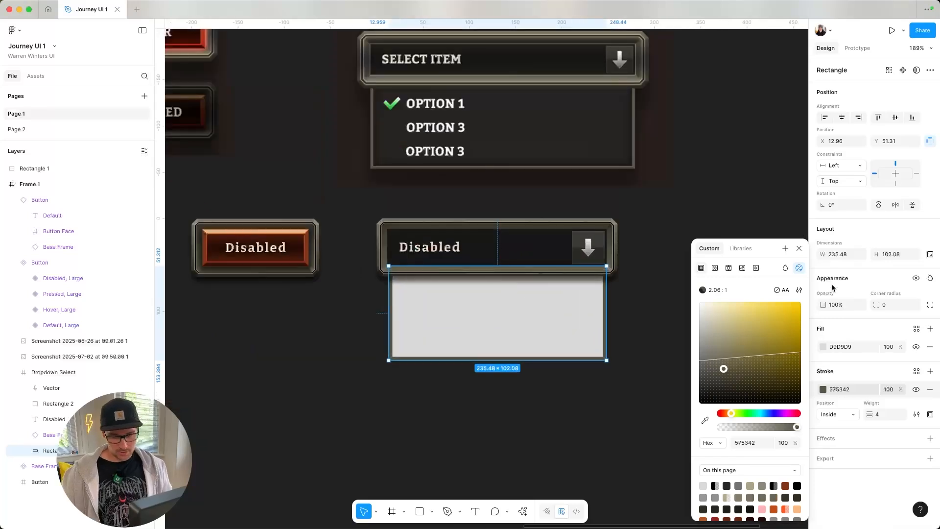
{"action": "left_click", "coordinate": [799, 248]}
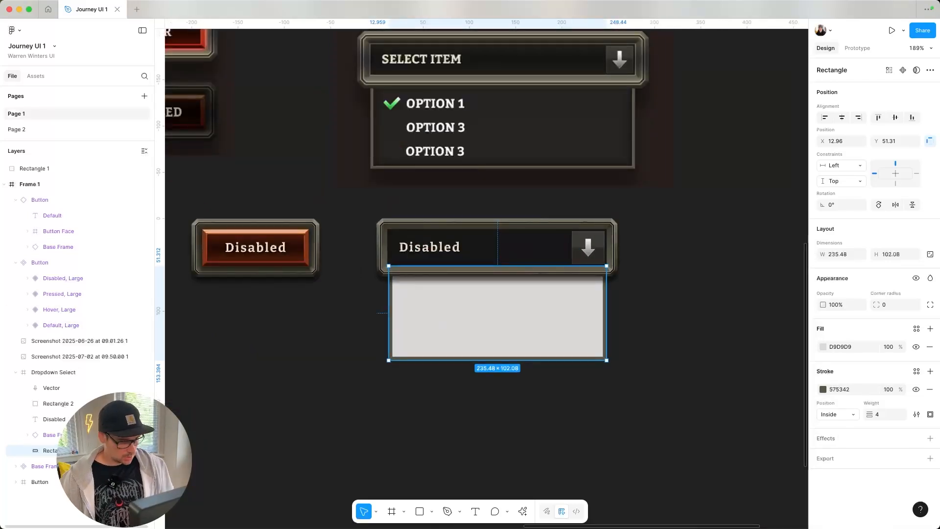
- Duplicate the panel rectangle in place and set the copy's stroke weight to 5
{"action": "key", "text": "ctrl+d"}
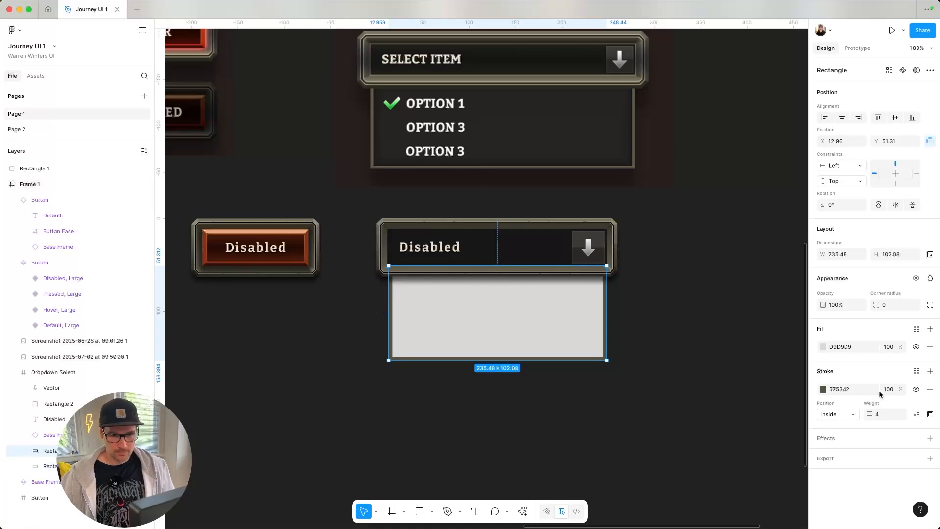
{"action": "left_click", "coordinate": [884, 414]}
{"action": "key", "text": "Up"}
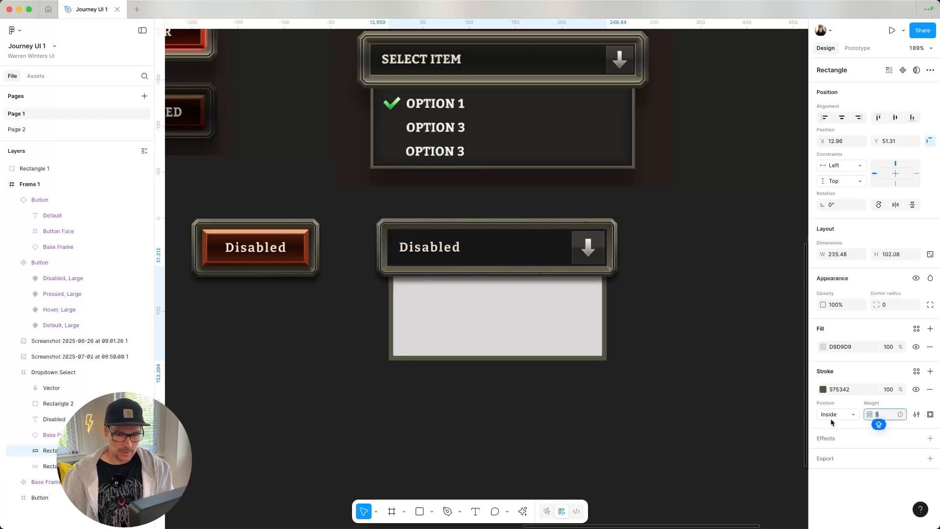
- Lighten the copy's stroke colour to 7C7761 and move the copy behind the original rectangle
{"action": "left_click", "coordinate": [824, 390]}
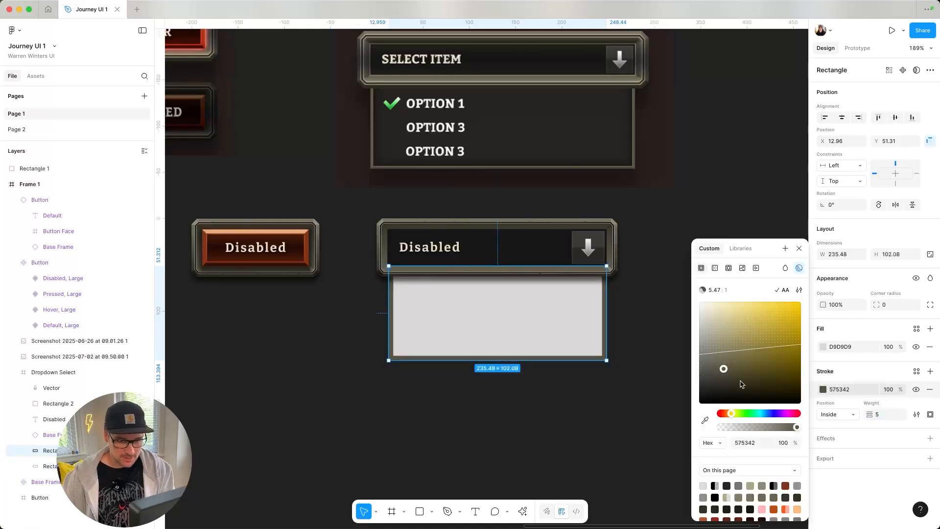
{"action": "left_click_drag", "start_coordinate": [727, 373], "coordinate": [721, 361]}
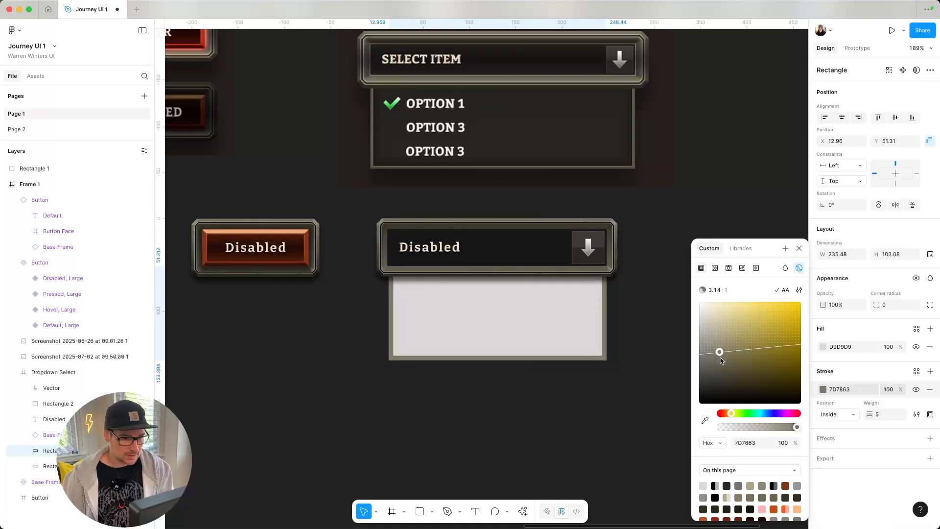
{"action": "key", "text": "Escape"}
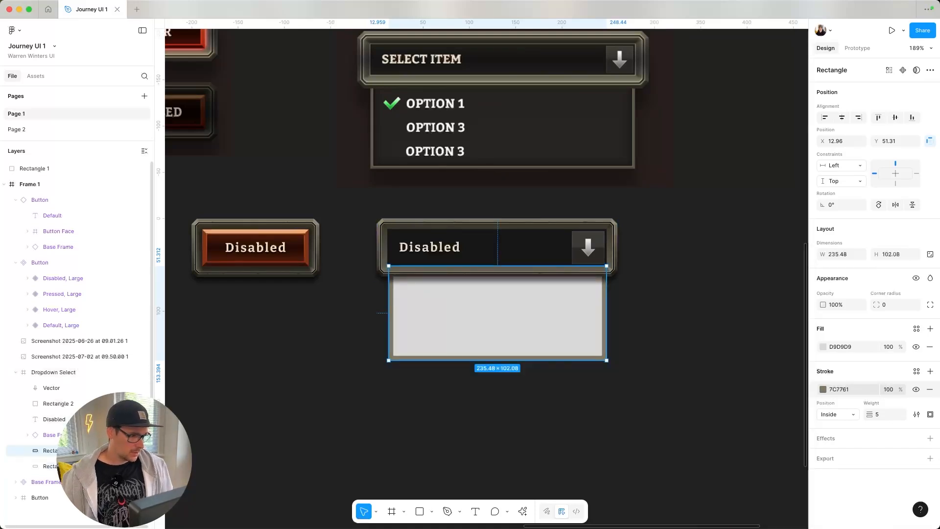
{"action": "key", "text": "super+["}
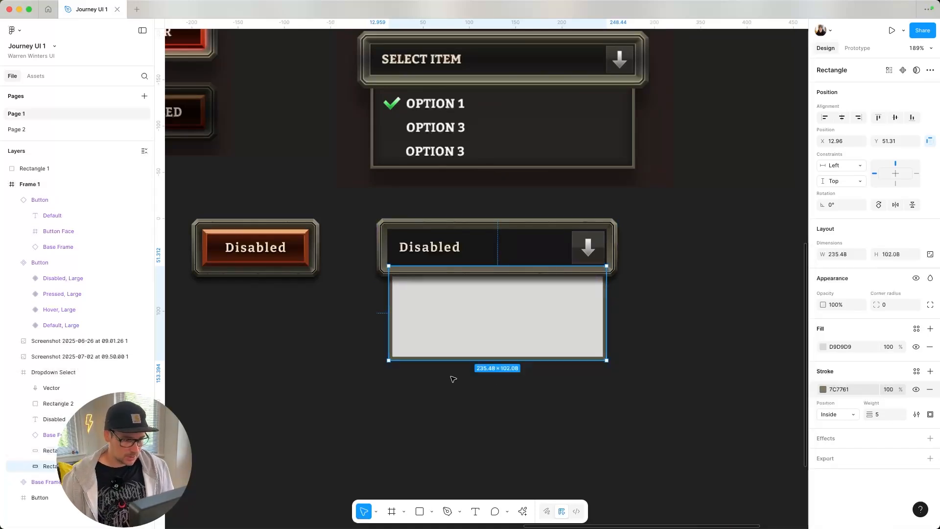
- Remove the front rectangle's fill and fill the rear one with 282422 sampled from the reference options panel
{"action": "left_click", "coordinate": [50, 450]}
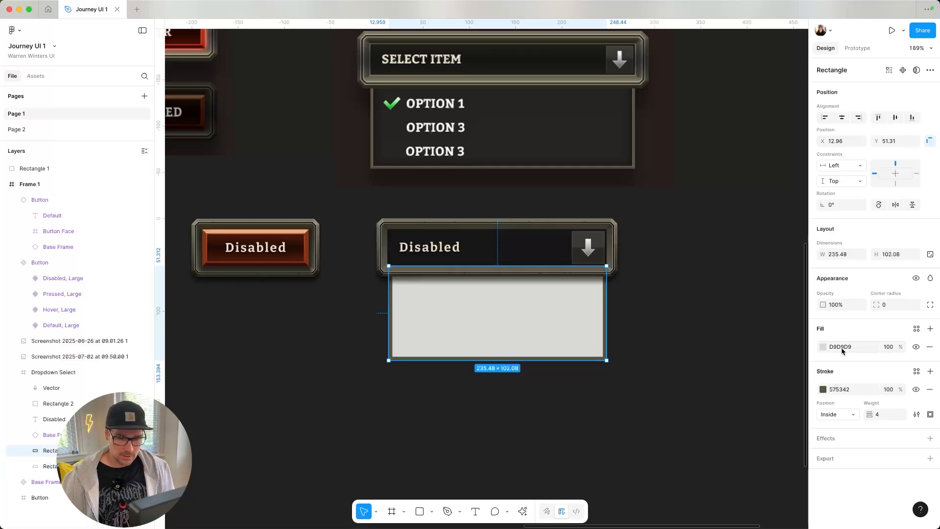
{"action": "left_click", "coordinate": [929, 348]}
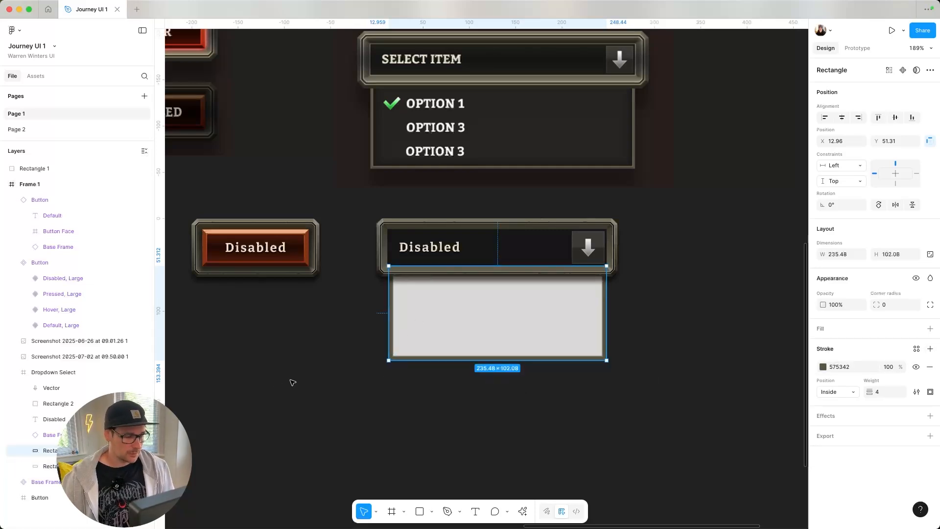
{"action": "left_click", "coordinate": [50, 466]}
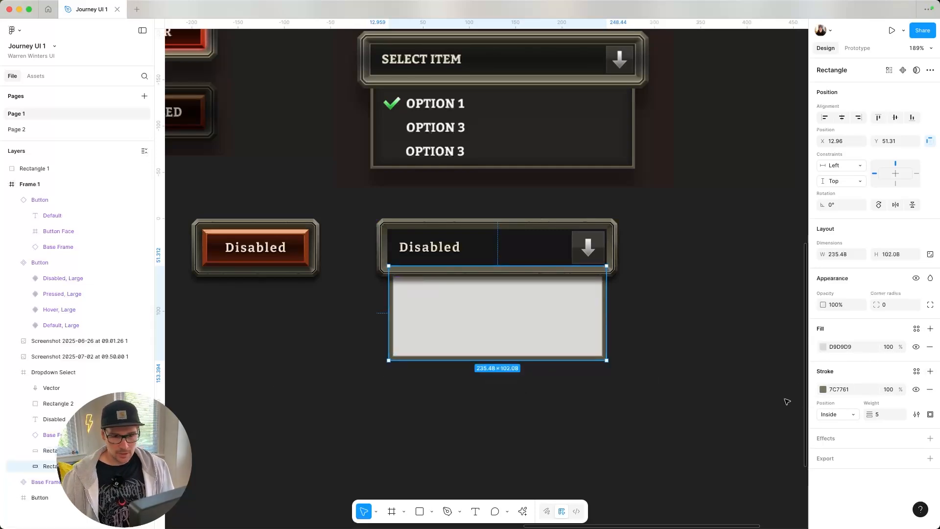
{"action": "left_click", "coordinate": [823, 346]}
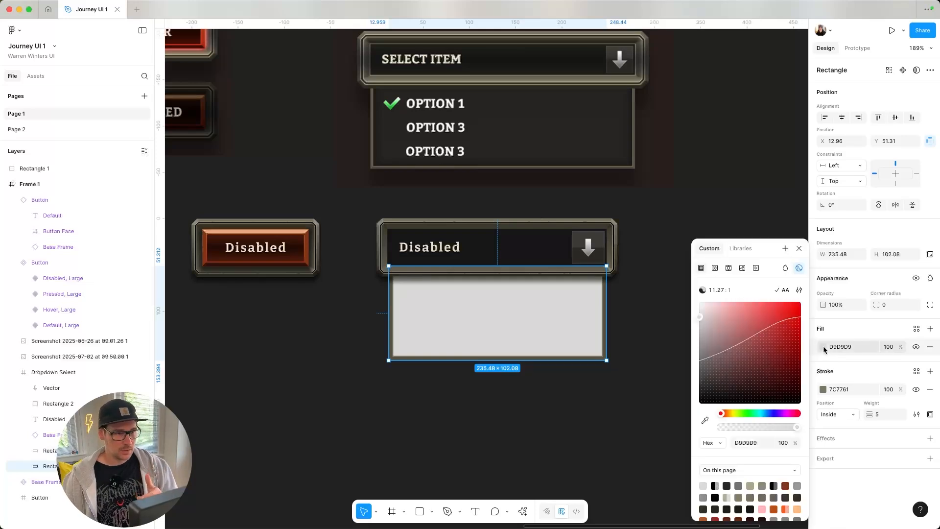
{"action": "left_click", "coordinate": [705, 420]}
{"action": "left_click", "coordinate": [540, 102]}
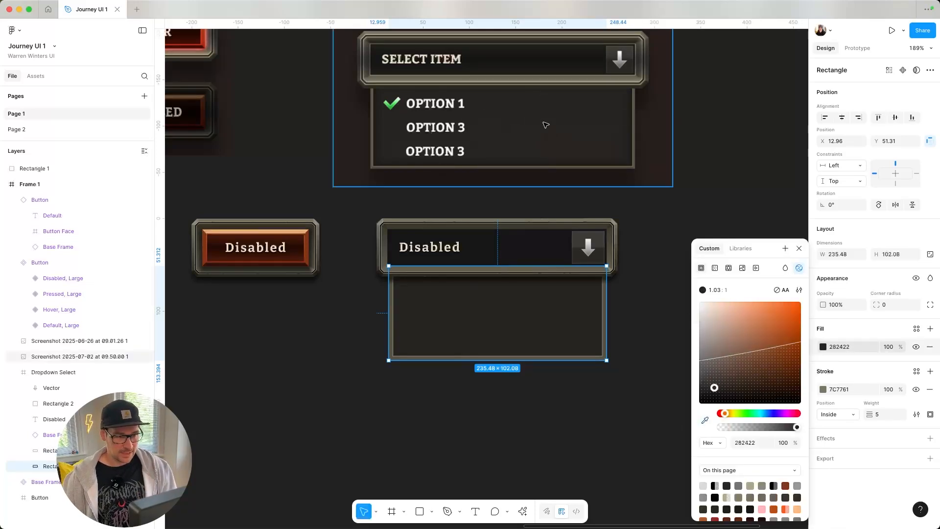
{"action": "left_click", "coordinate": [799, 250]}
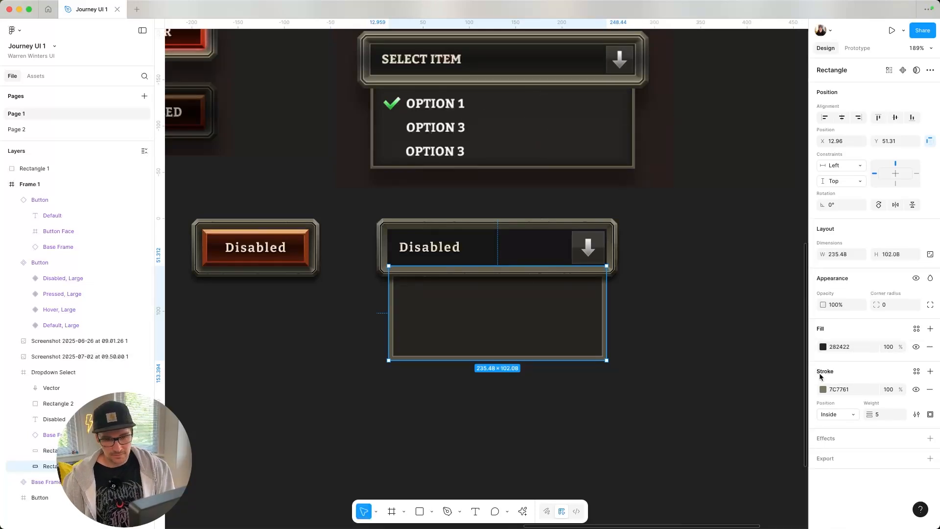
- Add an inner shadow effect to the rear panel rectangle
{"action": "left_click", "coordinate": [927, 441]}
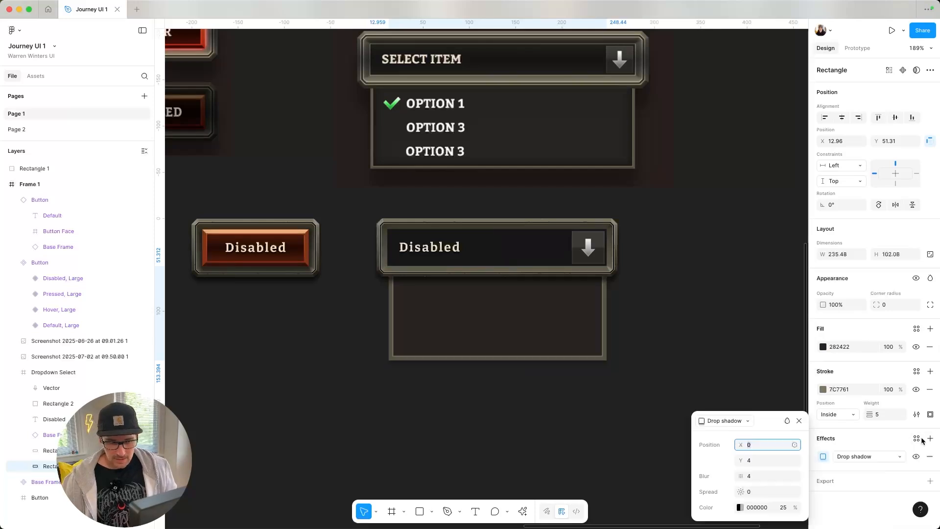
{"action": "left_click", "coordinate": [720, 420]}
{"action": "left_click", "coordinate": [724, 408]}
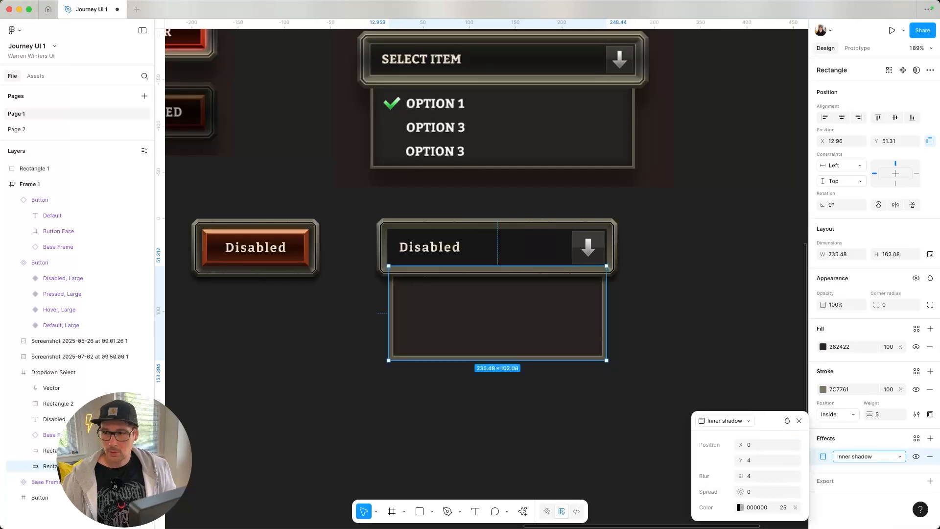
{"action": "key", "text": "super+Tab"}
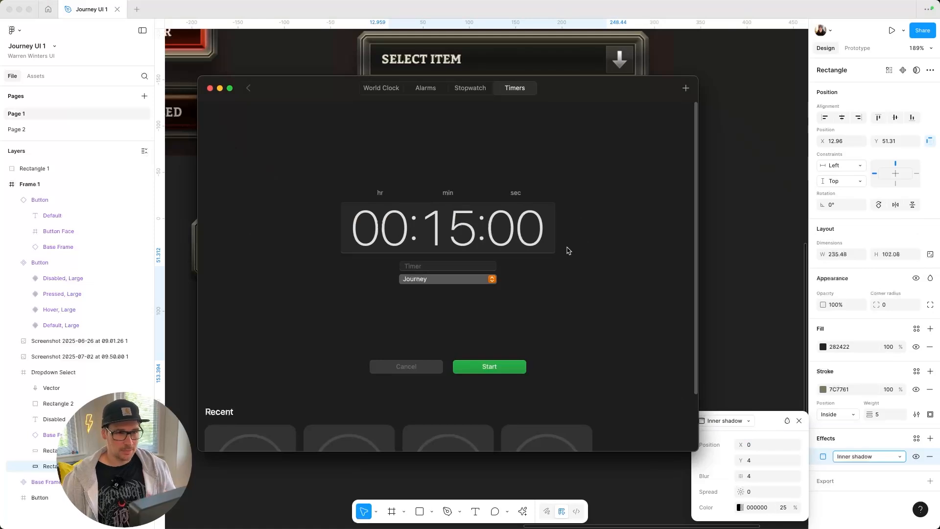
- Adjust the Y offset and blur of the rear panel rectangle's inner shadow
{"action": "left_click", "coordinate": [209, 88]}
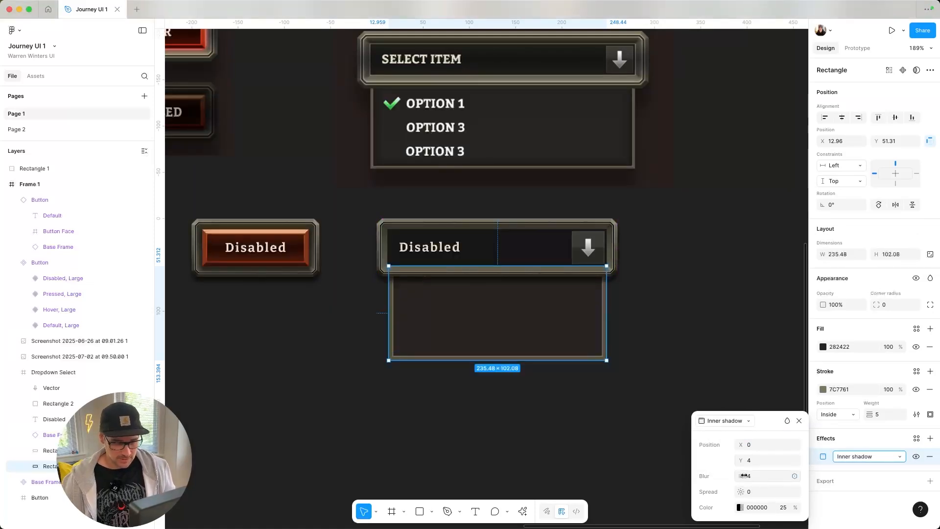
{"action": "left_click_drag", "start_coordinate": [743, 461], "coordinate": [752, 489]}
{"action": "left_click", "coordinate": [583, 420]}
{"action": "scroll", "coordinate": [583, 420], "scroll_direction": "down", "scroll_amount": 6}
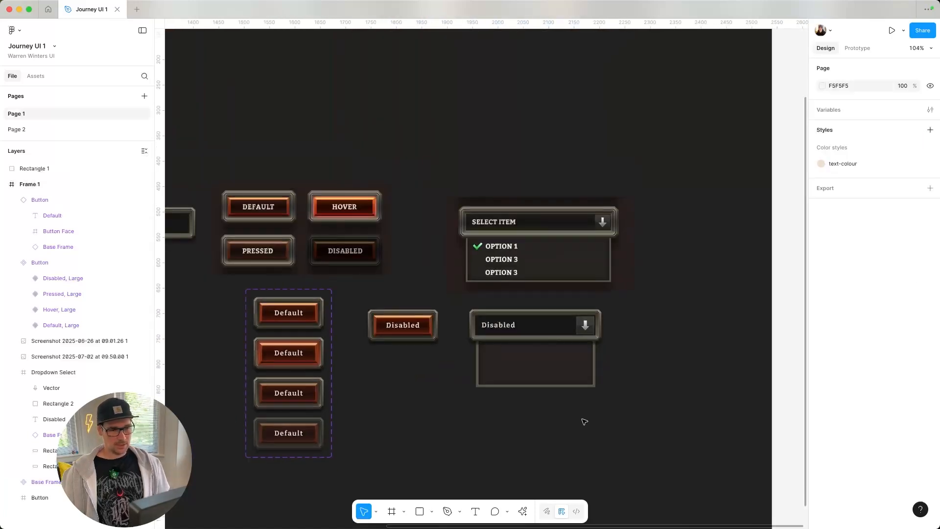
- Stack three copies of the Disabled label in the options panel and resize them to 190.31 wide and 38.63 high with -15 spacing
{"action": "left_click_drag", "start_coordinate": [440, 267], "coordinate": [418, 341]}
{"action": "scroll", "coordinate": [431, 294], "scroll_direction": "up", "scroll_amount": 5}
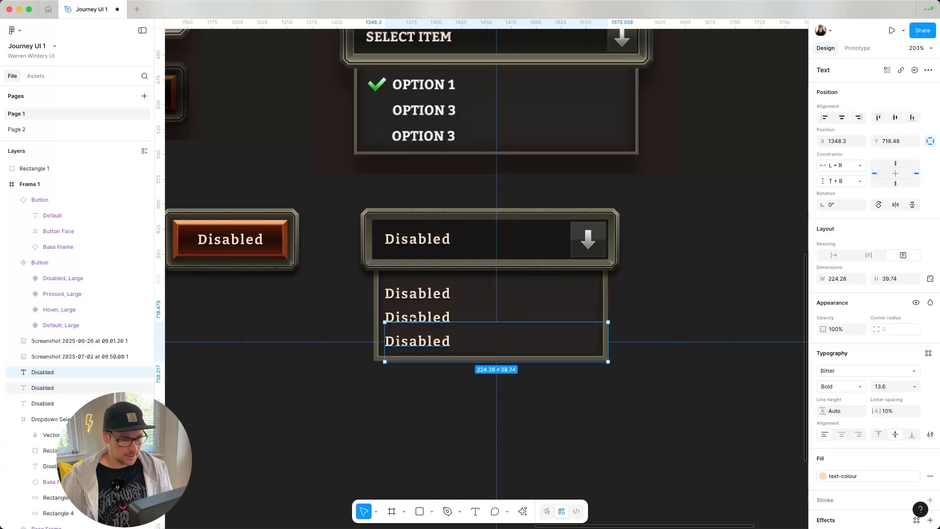
{"action": "left_click", "coordinate": [413, 300], "text": "shift"}
{"action": "left_click", "coordinate": [412, 294], "text": "shift"}
{"action": "left_click_drag", "start_coordinate": [384, 308], "coordinate": [418, 303]}
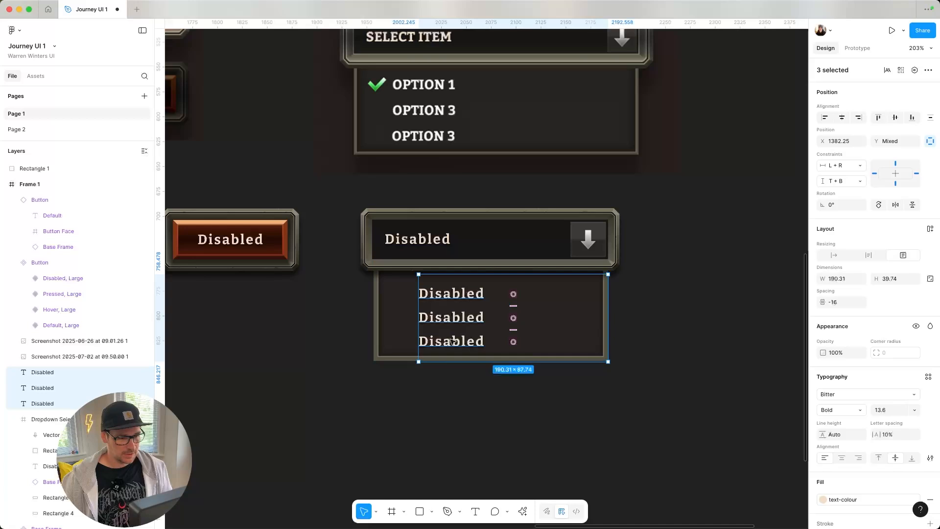
{"action": "mouse_move", "coordinate": [453, 345]}
{"action": "left_mouse_down"}
{"action": "mouse_move", "coordinate": [457, 337]}
{"action": "mouse_move", "coordinate": [457, 355]}
{"action": "left_mouse_up"}
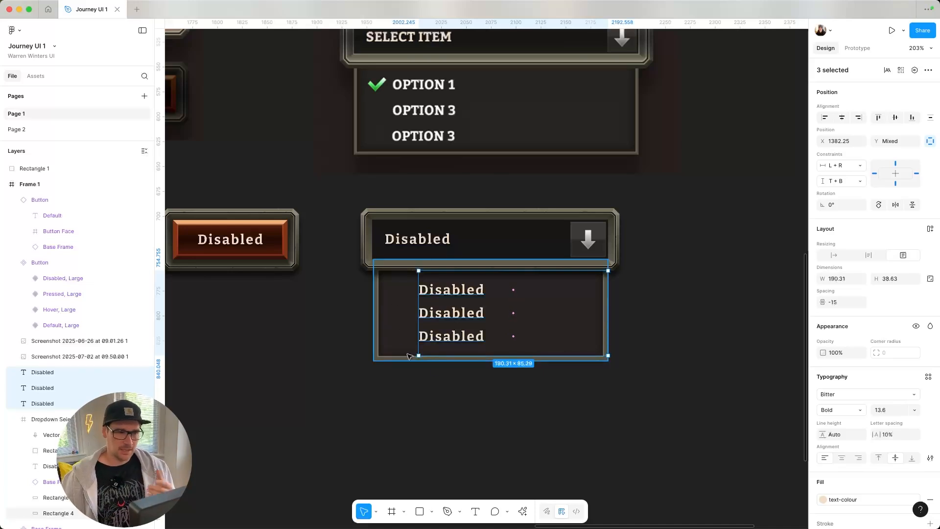
{"action": "left_click", "coordinate": [455, 384]}
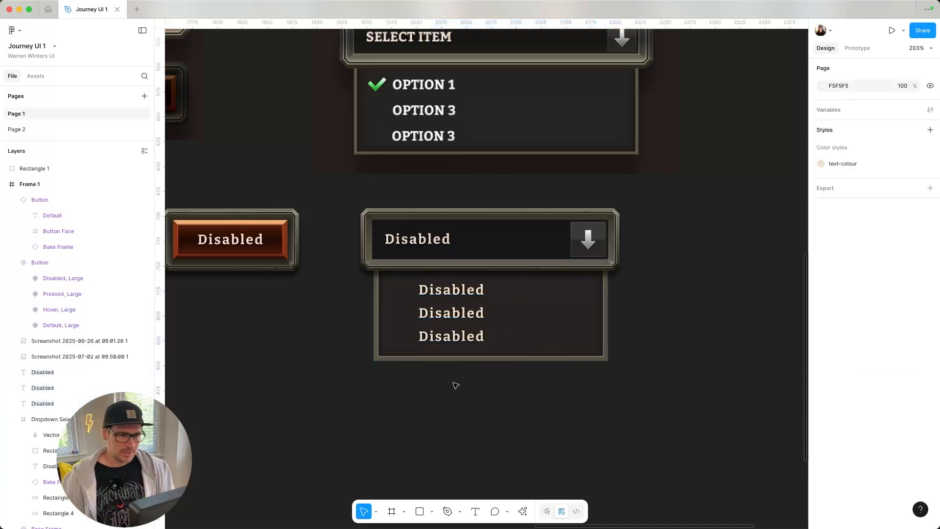
{"action": "left_click", "coordinate": [434, 511]}
{"action": "left_click", "coordinate": [436, 416]}
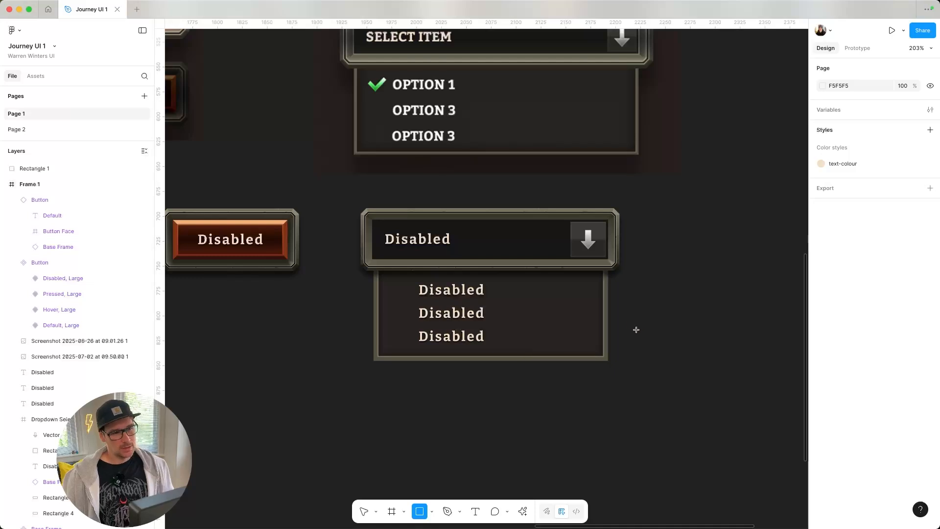
{"action": "scroll", "coordinate": [636, 330], "scroll_direction": "up", "scroll_amount": 3}
{"action": "key", "text": "v"}
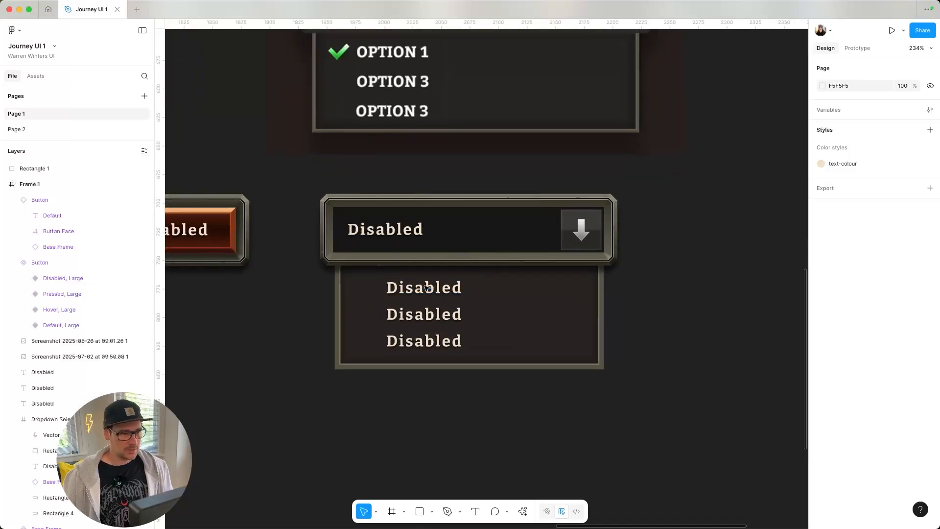
{"action": "scroll", "coordinate": [426, 288], "scroll_direction": "up", "scroll_amount": 3}
{"action": "left_click", "coordinate": [420, 390]}
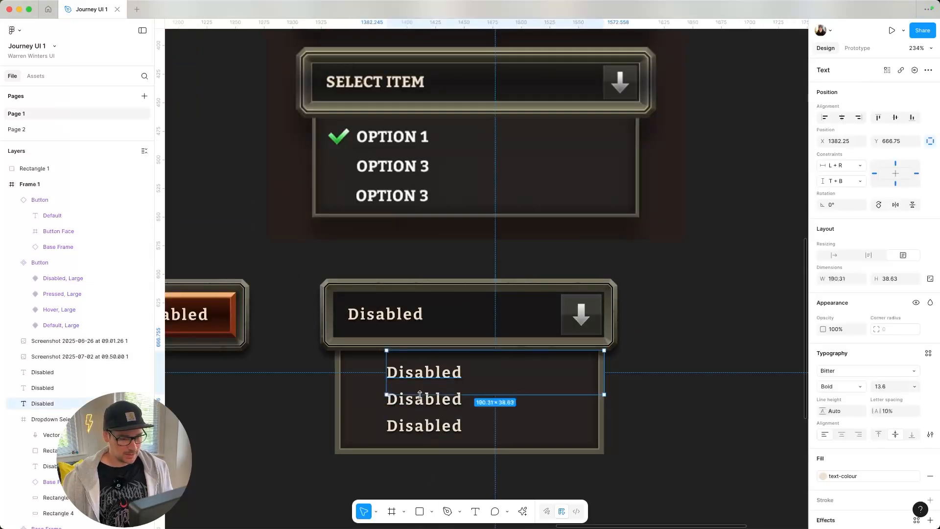
{"action": "left_click", "coordinate": [424, 399], "text": "shift"}
{"action": "left_click", "coordinate": [424, 425], "text": "shift"}
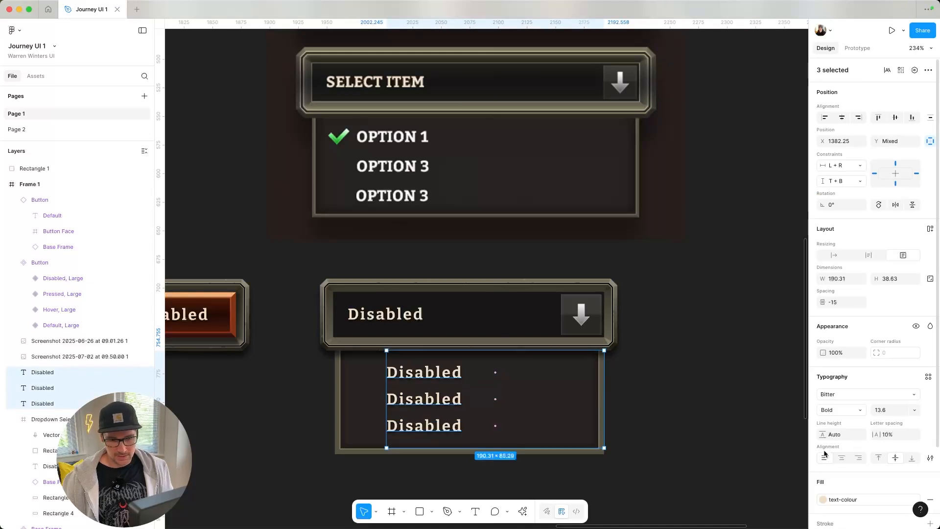
{"action": "left_click", "coordinate": [823, 499]}
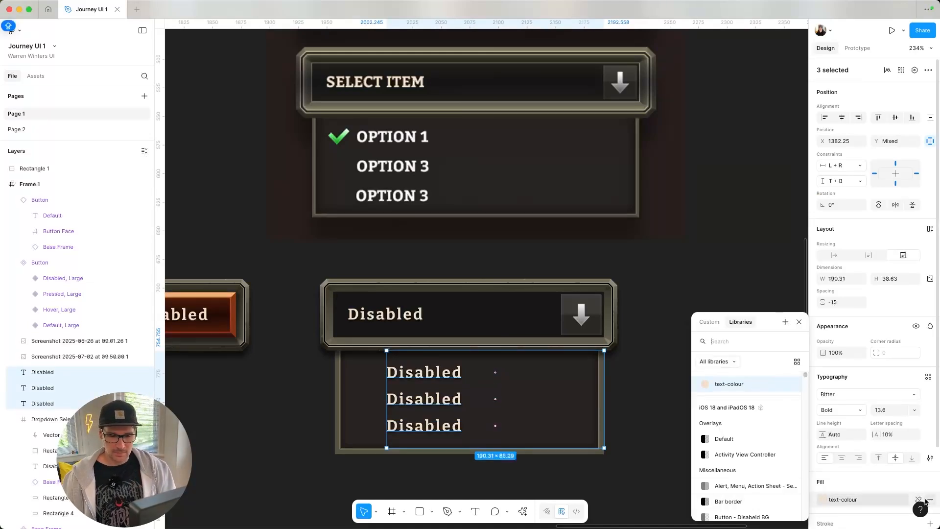
{"action": "left_click", "coordinate": [700, 243]}
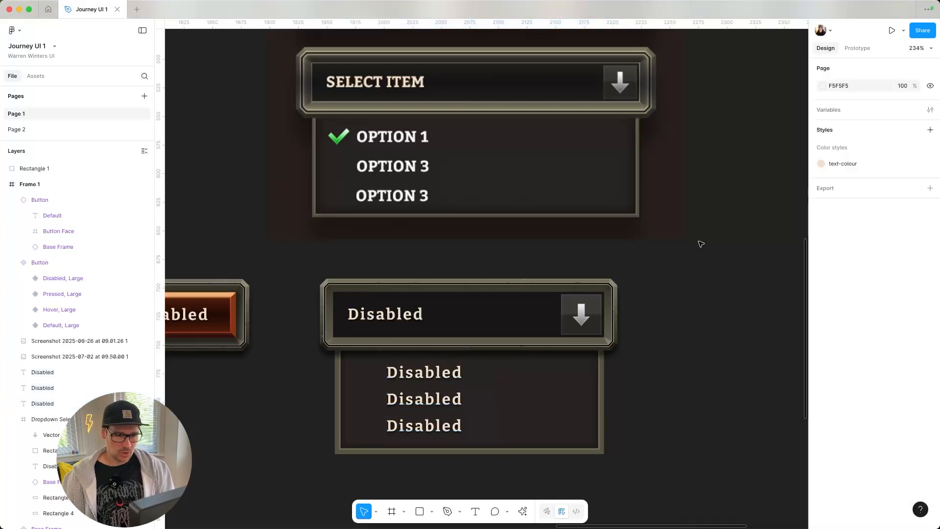
- Draw a rectangle over the shaft of the dropdown's arrow and size it to about 6.07 by 13.52
{"action": "left_click", "coordinate": [434, 510]}
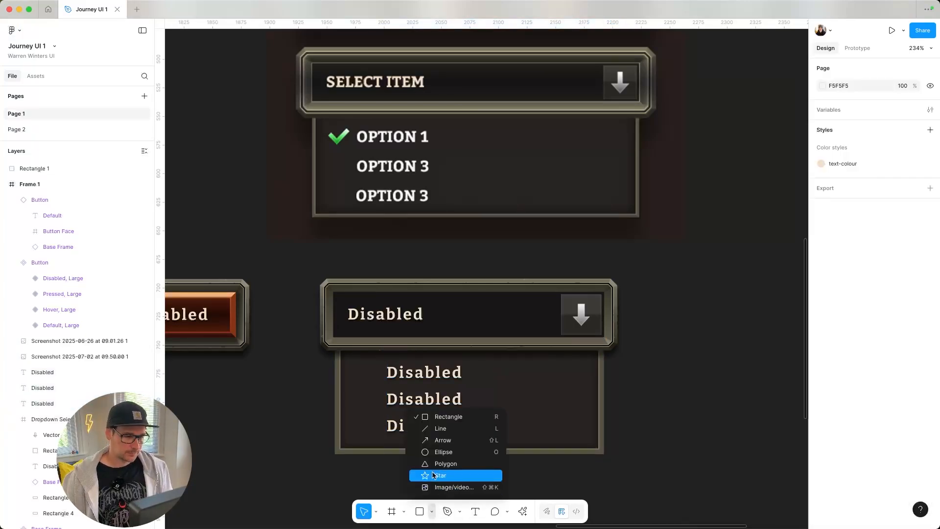
{"action": "left_click", "coordinate": [441, 415]}
{"action": "scroll", "coordinate": [573, 334], "scroll_direction": "up", "scroll_amount": 5}
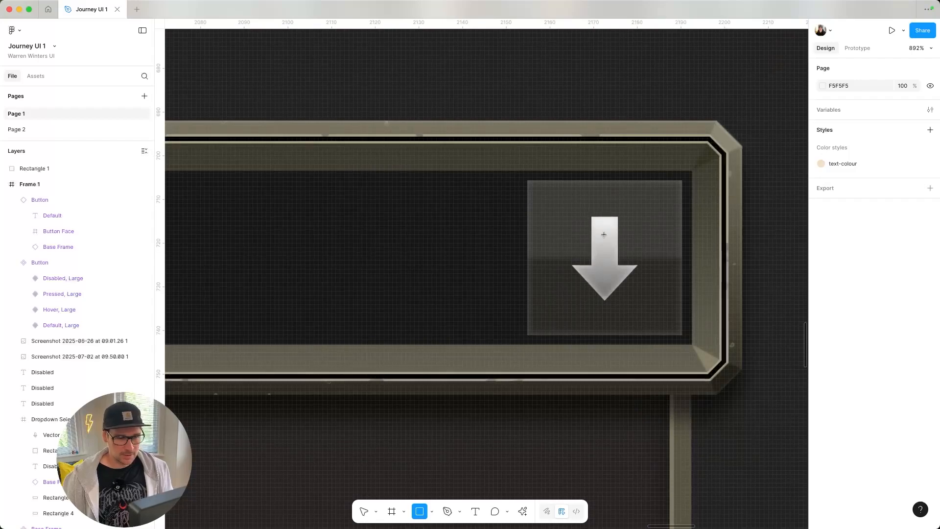
{"action": "left_click_drag", "start_coordinate": [593, 217], "coordinate": [618, 275]}
{"action": "scroll", "coordinate": [606, 245], "scroll_direction": "up", "scroll_amount": 5}
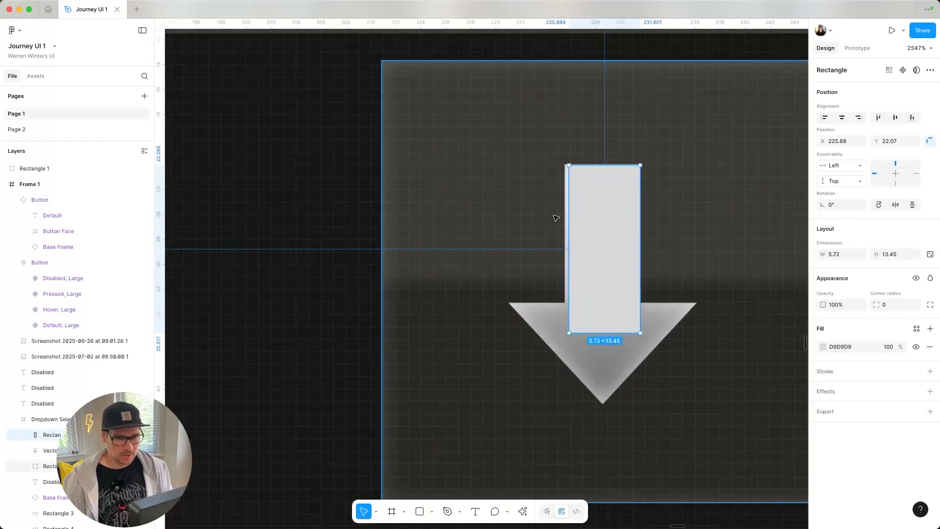
{"action": "left_click_drag", "start_coordinate": [569, 218], "coordinate": [564, 219]}
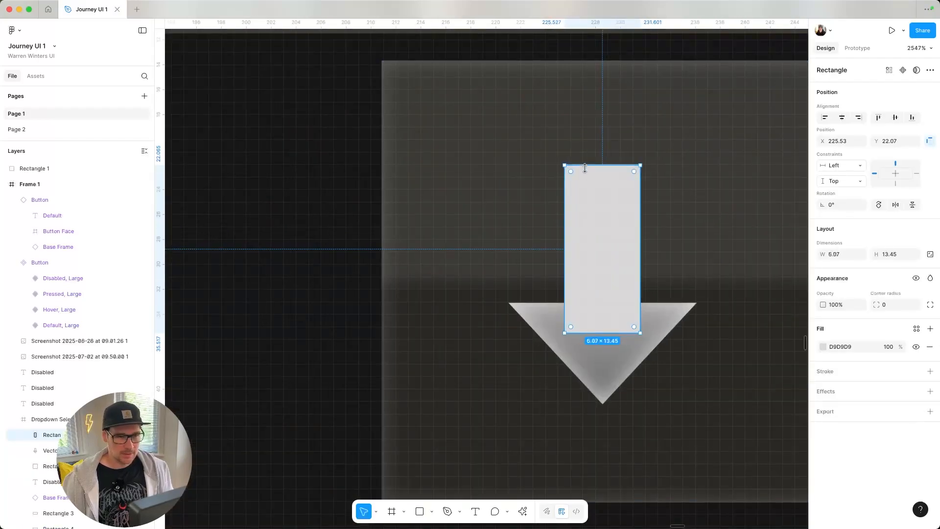
{"action": "left_click_drag", "start_coordinate": [585, 167], "coordinate": [583, 163]}
{"action": "scroll", "coordinate": [585, 165], "scroll_direction": "down", "scroll_amount": 10}
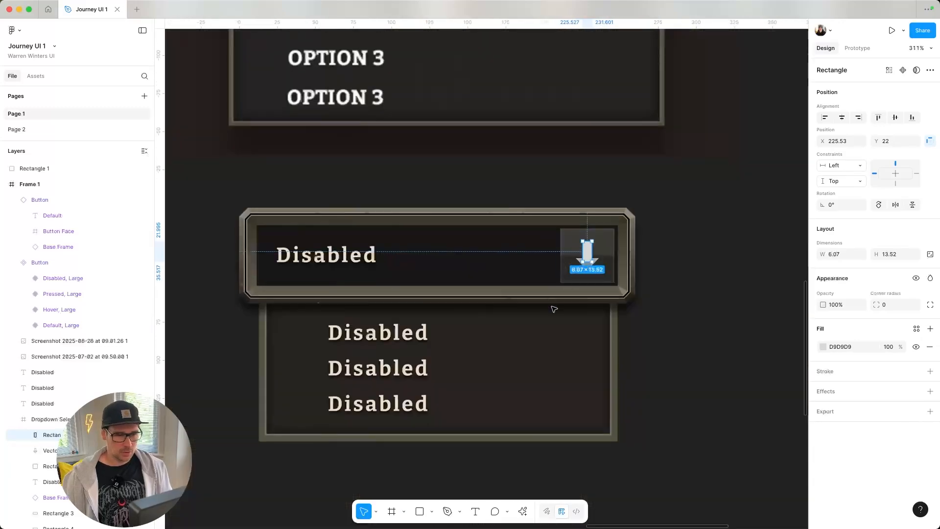
- Move the small rectangle out of the arrow box into the options panel, in front of the first option label
{"action": "left_click_drag", "start_coordinate": [685, 162], "coordinate": [396, 268]}
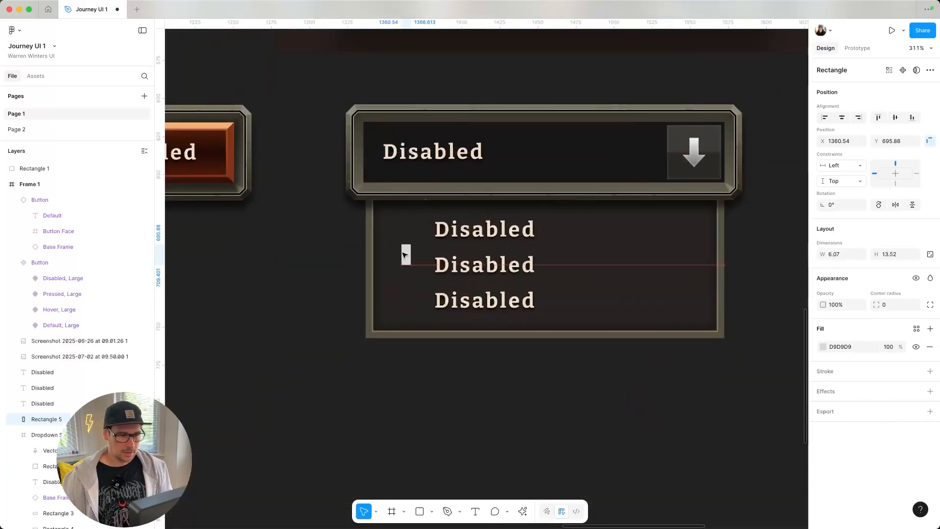
{"action": "scroll", "coordinate": [417, 317], "scroll_direction": "down", "scroll_amount": 5}
{"action": "scroll", "coordinate": [417, 317], "scroll_direction": "up", "scroll_amount": 5}
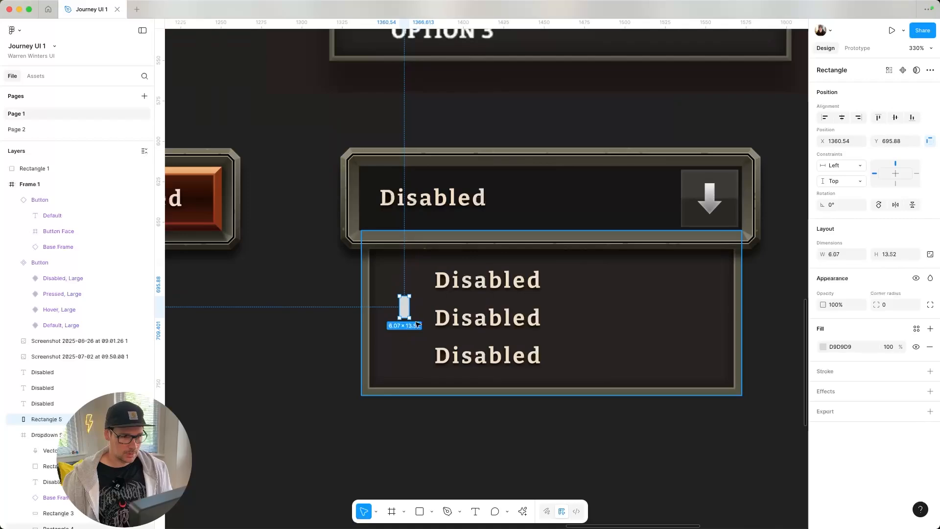
{"action": "left_click_drag", "start_coordinate": [405, 305], "coordinate": [402, 278]}
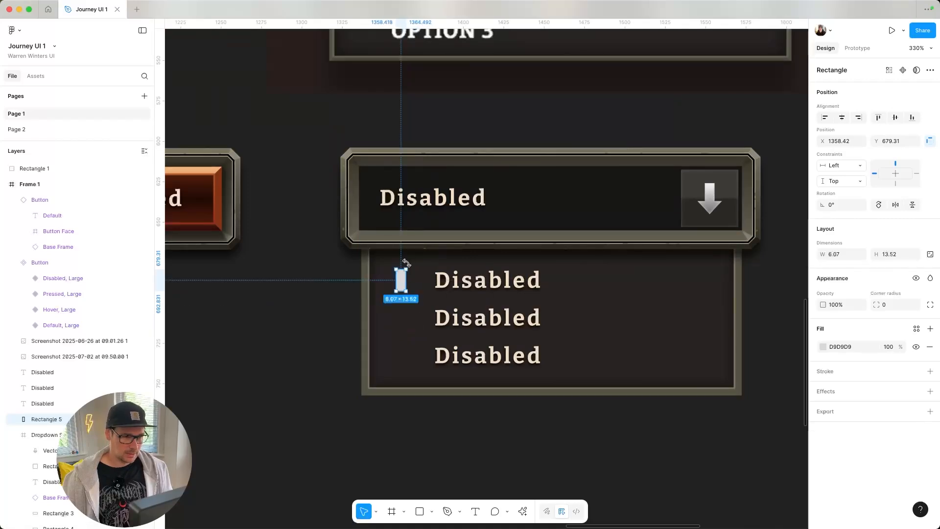
- Reshape the small rectangle to about 4.39 by 15.97 and use a duplicate as a horizontal bar at its base, forming a mirrored L
{"action": "scroll", "coordinate": [404, 278], "scroll_direction": "up", "scroll_amount": 5}
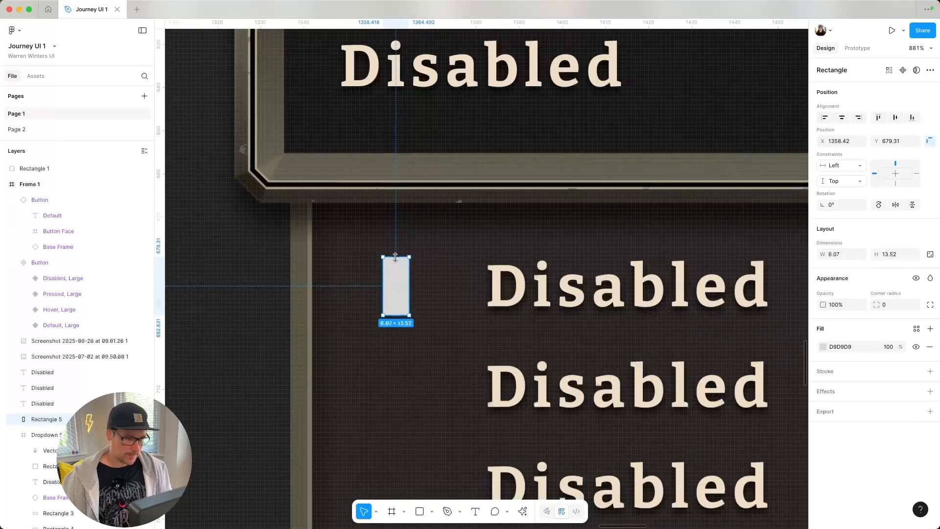
{"action": "mouse_move", "coordinate": [400, 269]}
{"action": "left_mouse_down"}
{"action": "mouse_move", "coordinate": [440, 292]}
{"action": "mouse_move", "coordinate": [435, 302]}
{"action": "mouse_move", "coordinate": [361, 299]}
{"action": "mouse_move", "coordinate": [391, 280]}
{"action": "left_mouse_up"}
{"action": "key", "text": "super+d"}
{"action": "left_click", "coordinate": [385, 280]}
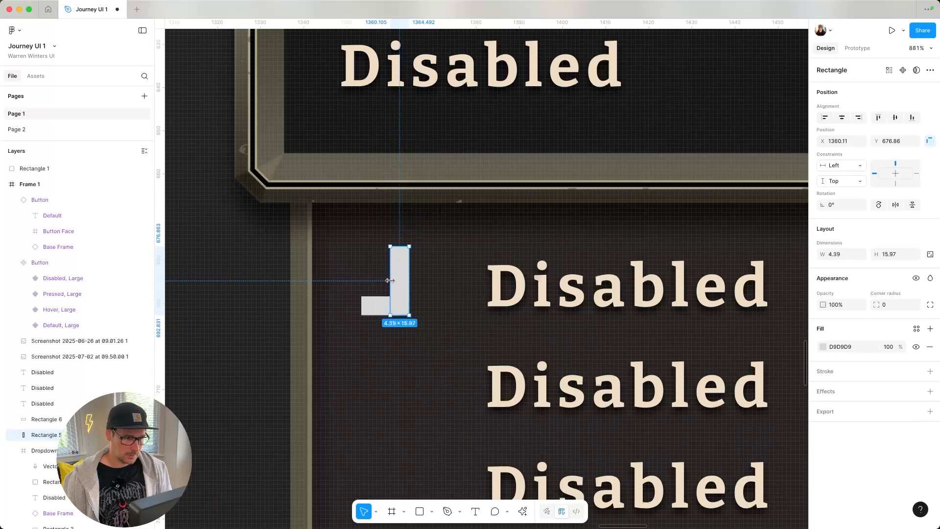
{"action": "left_click", "coordinate": [386, 318]}
{"action": "left_click", "coordinate": [380, 312]}
{"action": "left_click", "coordinate": [411, 267], "text": "shift"}
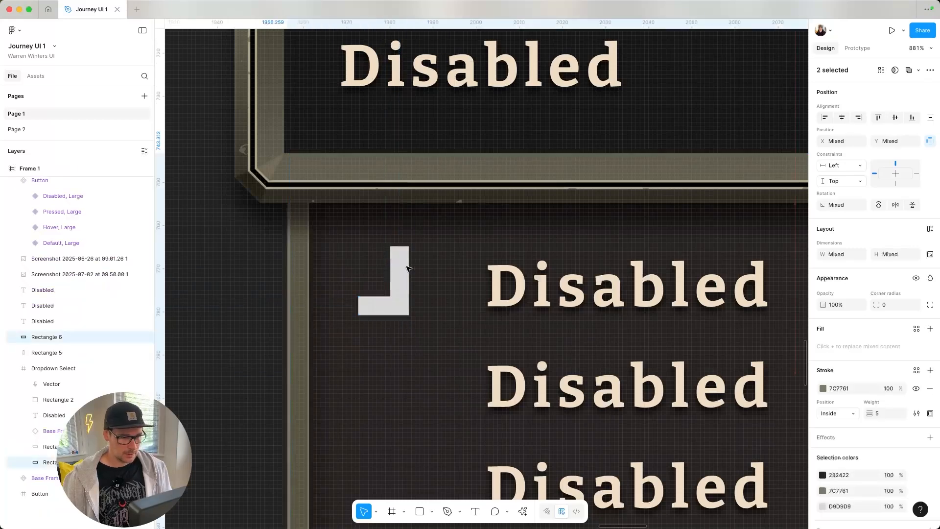
{"action": "key", "text": "super+z"}
- Rotate the two bars together about 45 degrees into a checkmark and move it closer to the first option label
{"action": "left_click", "coordinate": [402, 285]}
{"action": "left_click", "coordinate": [376, 307], "text": "shift"}
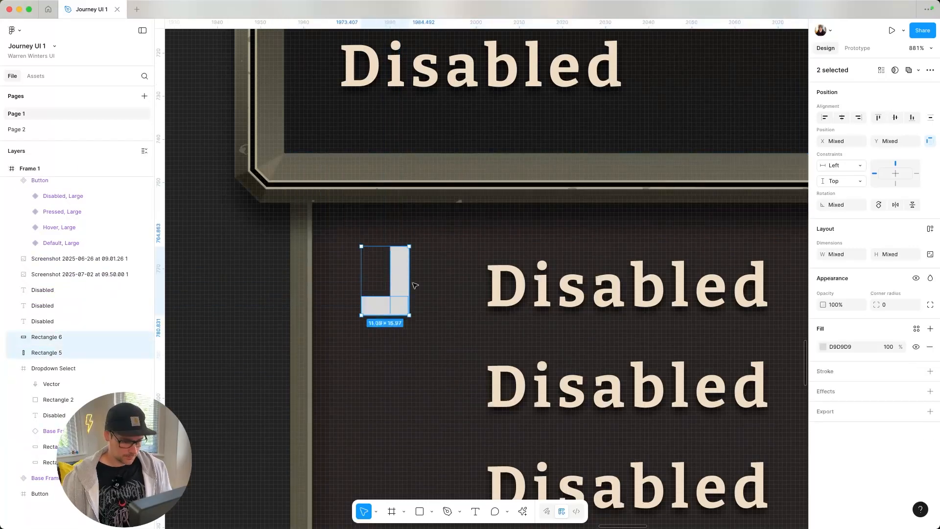
{"action": "left_click_drag", "start_coordinate": [412, 243], "coordinate": [444, 274]}
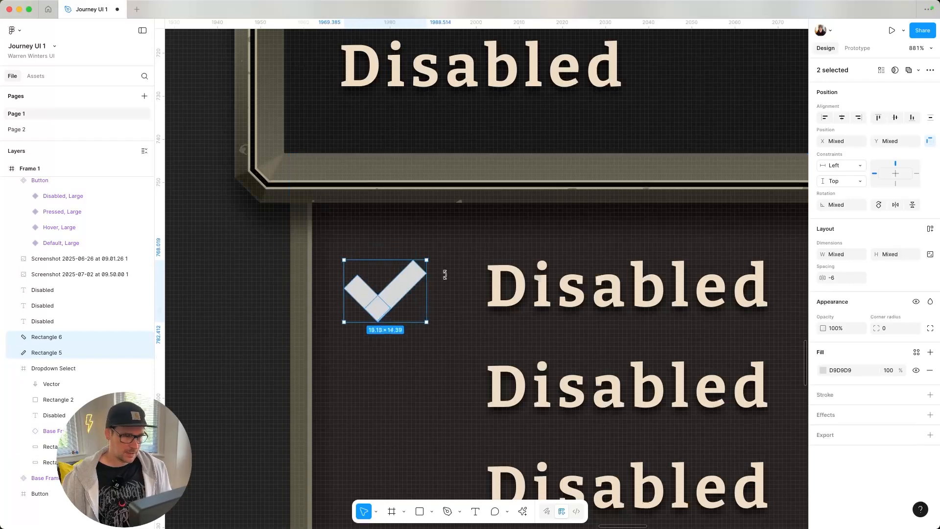
{"action": "left_click_drag", "start_coordinate": [390, 303], "coordinate": [412, 302]}
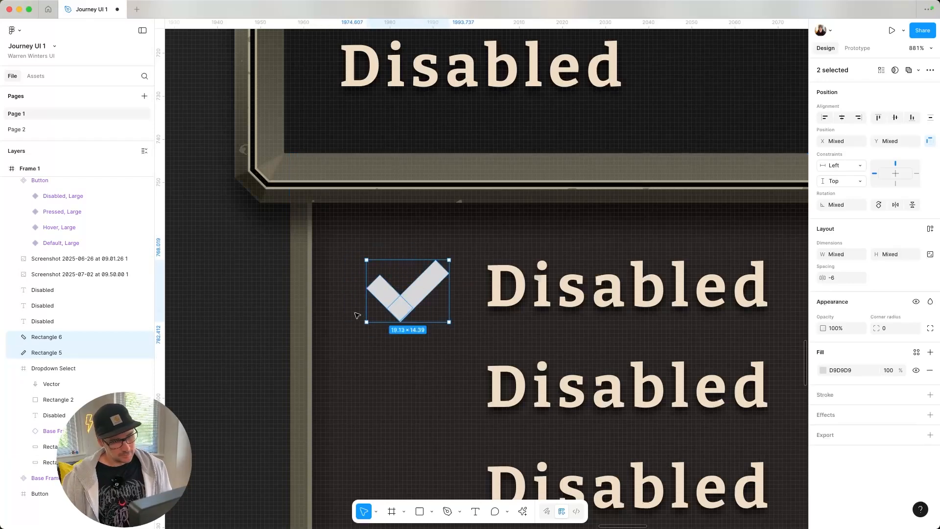
- Try flattening the two checkmark bars into a single vector shape, and undo it
{"action": "right_click", "coordinate": [92, 341]}
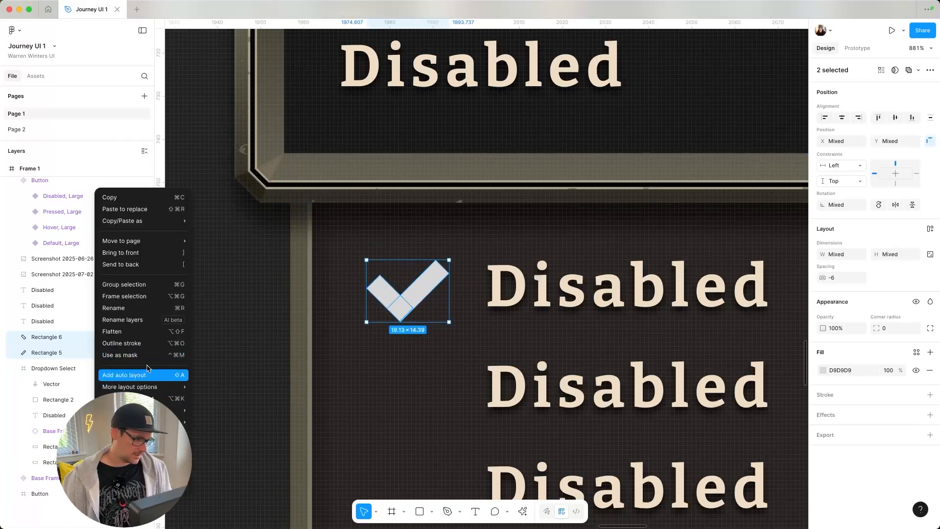
{"action": "left_click", "coordinate": [147, 337]}
{"action": "scroll", "coordinate": [409, 309], "scroll_direction": "down", "scroll_amount": 5}
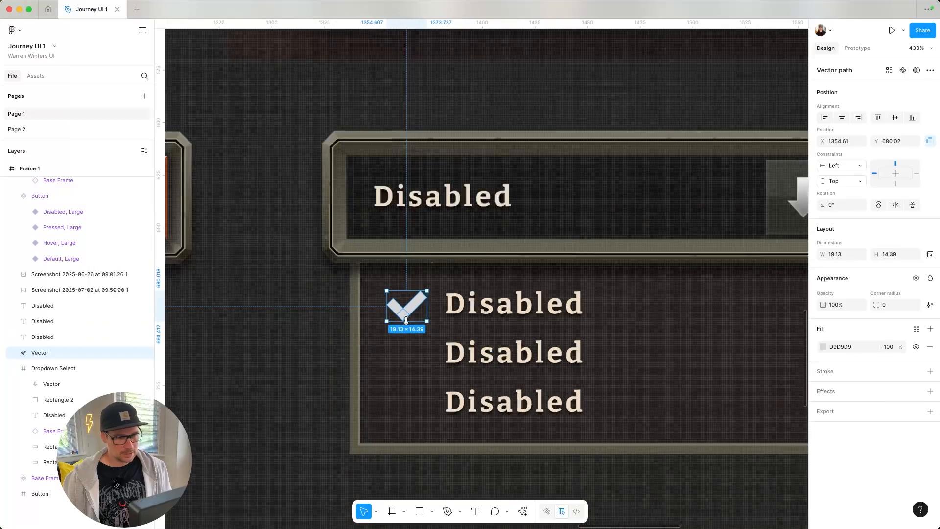
{"action": "scroll", "coordinate": [411, 327], "scroll_direction": "down", "scroll_amount": 3}
{"action": "key", "text": "ctrl+z"}
{"action": "scroll", "coordinate": [404, 315], "scroll_direction": "up", "scroll_amount": 1}
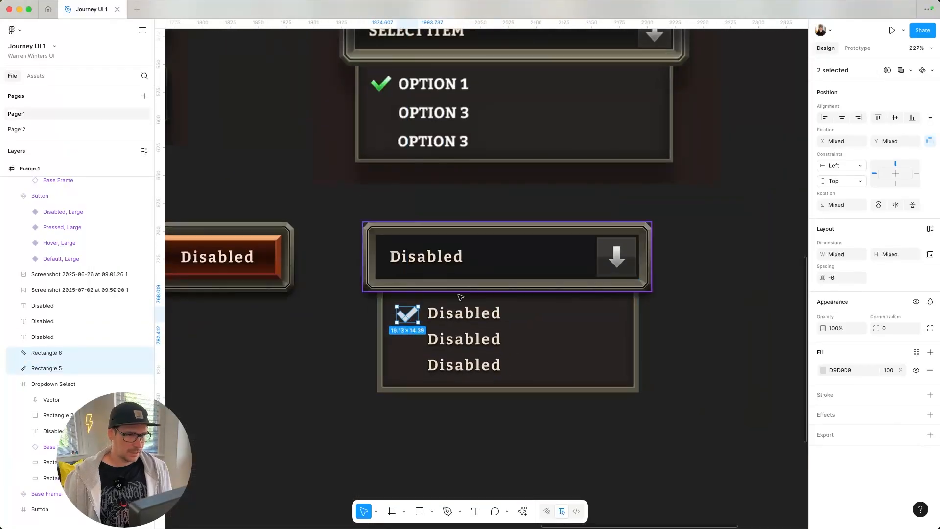
- Nudge the checkmark up slightly and give both bars a linear gradient whose first stop is green 21AE2F, sampled from the reference checkmark
{"action": "scroll", "coordinate": [451, 326], "scroll_direction": "up", "scroll_amount": 3}
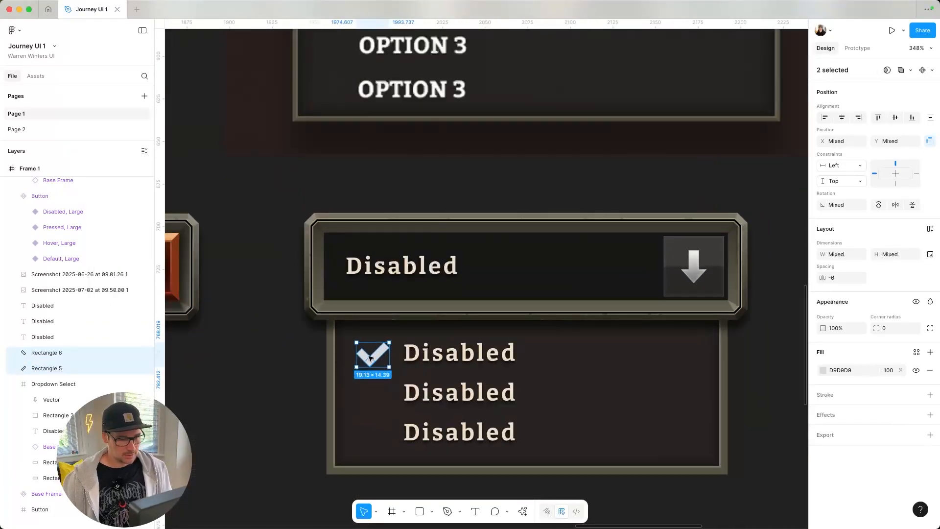
{"action": "left_click_drag", "start_coordinate": [373, 359], "coordinate": [376, 361]}
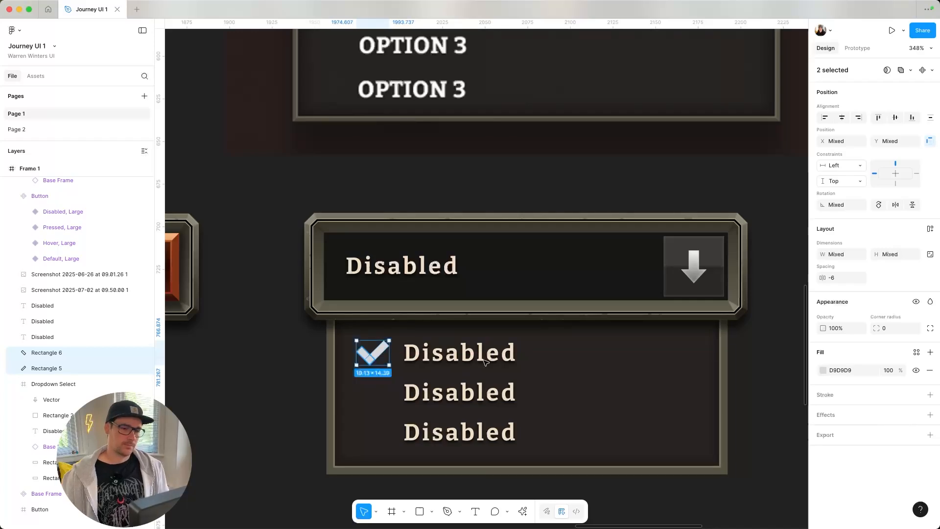
{"action": "left_click", "coordinate": [822, 370]}
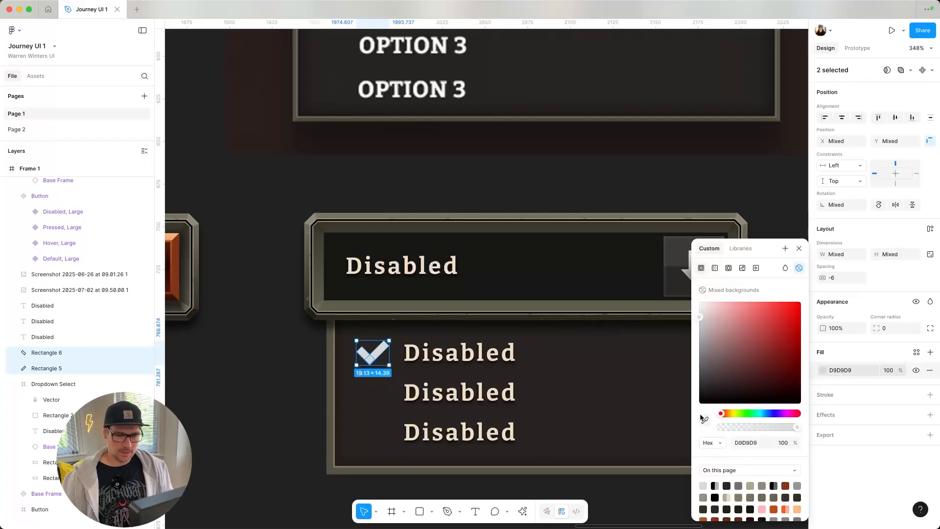
{"action": "scroll", "coordinate": [569, 316], "scroll_direction": "up", "scroll_amount": 5}
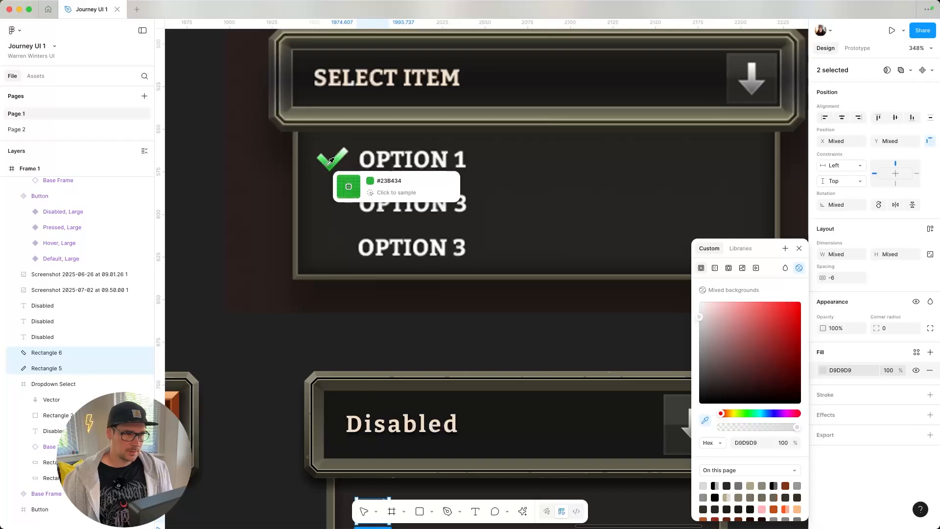
{"action": "left_click", "coordinate": [715, 268]}
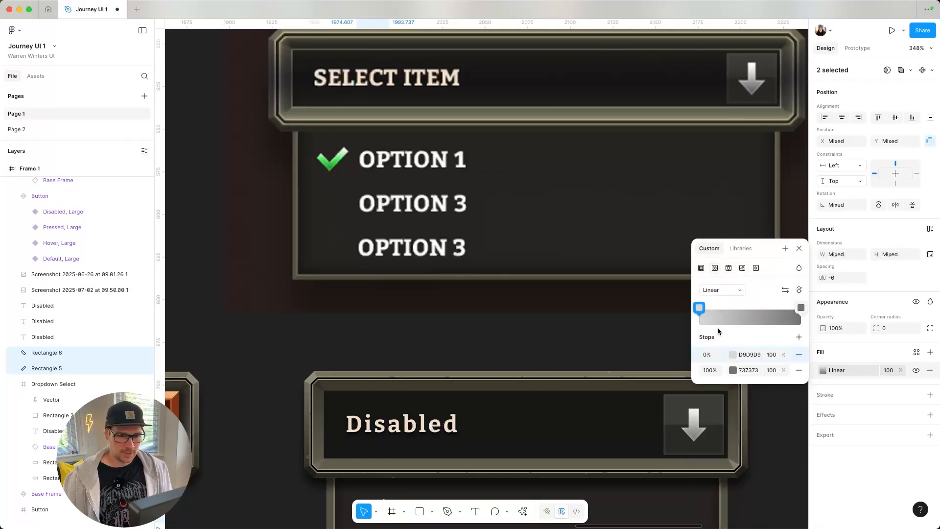
{"action": "left_click", "coordinate": [699, 307]}
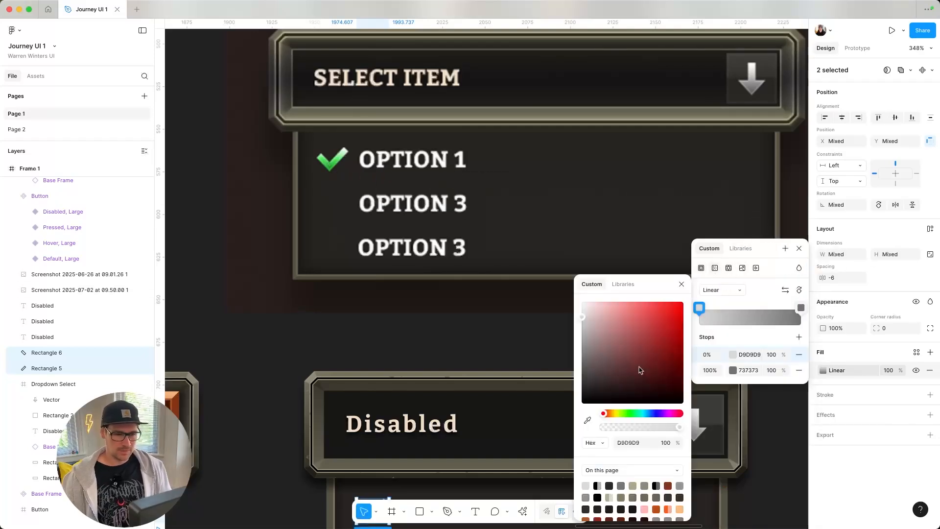
{"action": "left_click", "coordinate": [588, 420]}
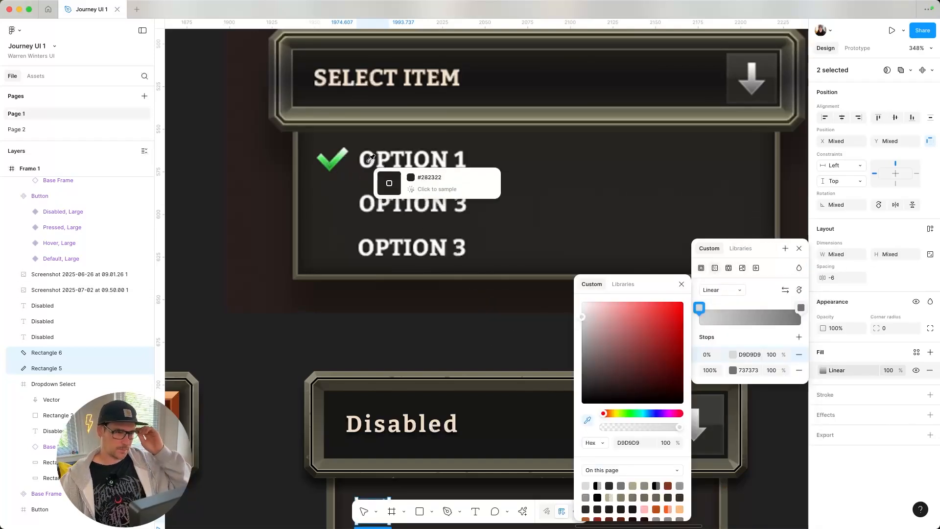
{"action": "left_click", "coordinate": [332, 161]}
{"action": "scroll", "coordinate": [355, 182], "scroll_direction": "down", "scroll_amount": 3}
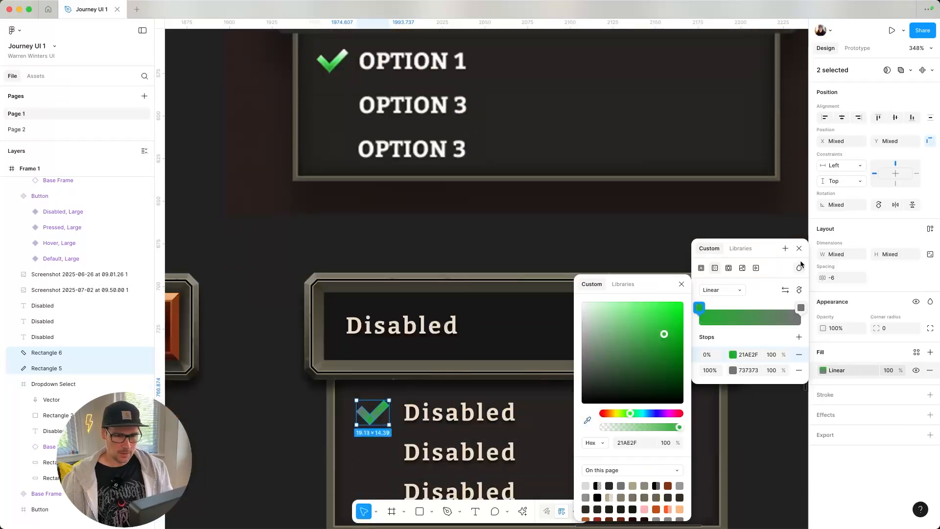
- Set the checkmark gradient's end stop to the pale green CFF9D4 sampled from the tip of the reference checkmark
{"action": "left_click", "coordinate": [801, 307]}
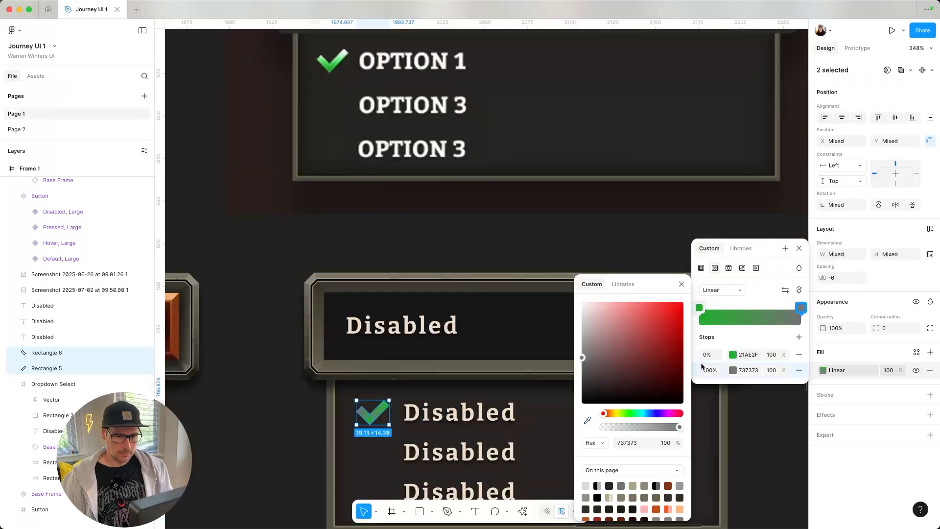
{"action": "left_click", "coordinate": [588, 419]}
{"action": "scroll", "coordinate": [457, 316], "scroll_direction": "up", "scroll_amount": 3}
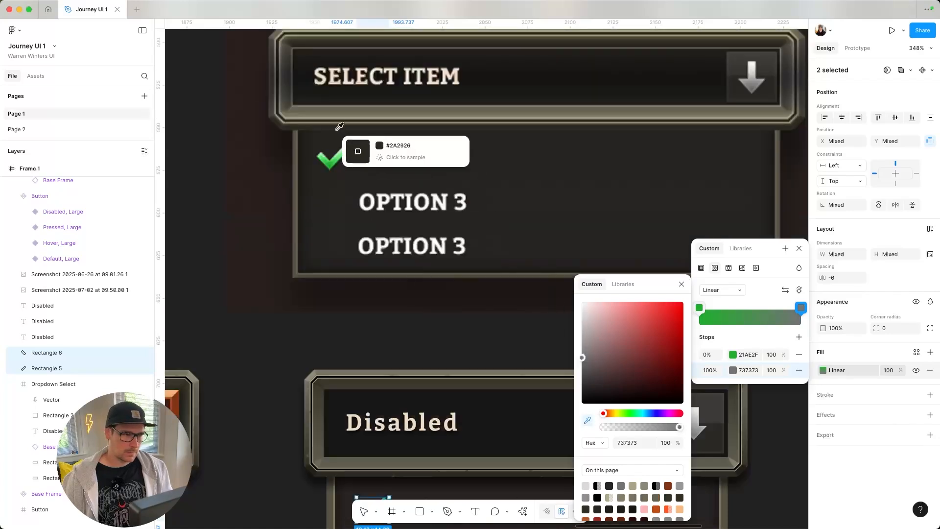
{"action": "left_click", "coordinate": [347, 147]}
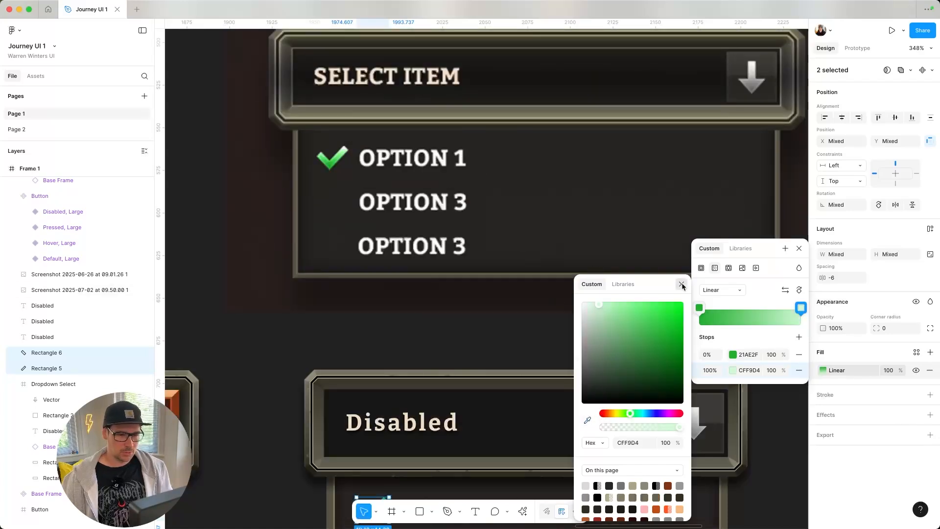
{"action": "key", "text": "Escape"}
{"action": "scroll", "coordinate": [424, 339], "scroll_direction": "down", "scroll_amount": 5}
- Undo the checkmark's recent edits back past its gradient fill, and redo them to restore the green gradient
{"action": "left_click", "coordinate": [77, 357]}
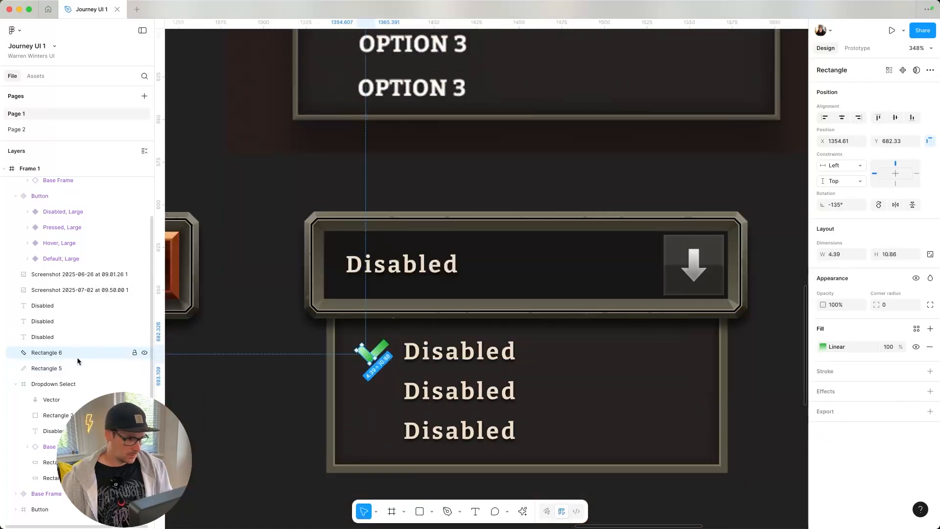
{"action": "left_click", "coordinate": [77, 360]}
{"action": "key", "text": "super+z"}
{"action": "key", "text": "super+z"}
{"action": "key", "text": "super+z"}
{"action": "key", "text": "super+z"}
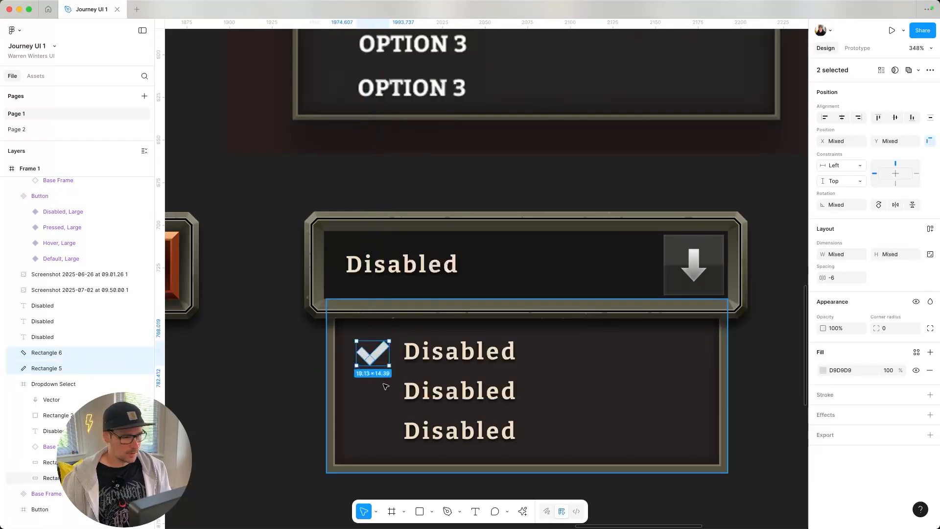
{"action": "key", "text": "super+z"}
{"action": "key", "text": "super+shift+z"}
{"action": "key", "text": "super+shift+z"}
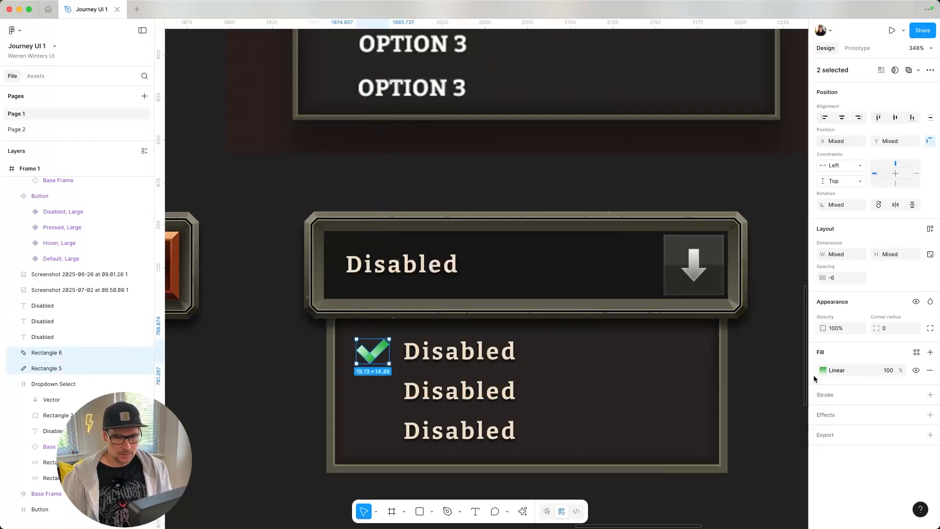
- Combine the two checkmark bars into a single shape with a Union boolean operation
{"action": "left_click", "coordinate": [814, 372]}
{"action": "right_click", "coordinate": [80, 354]}
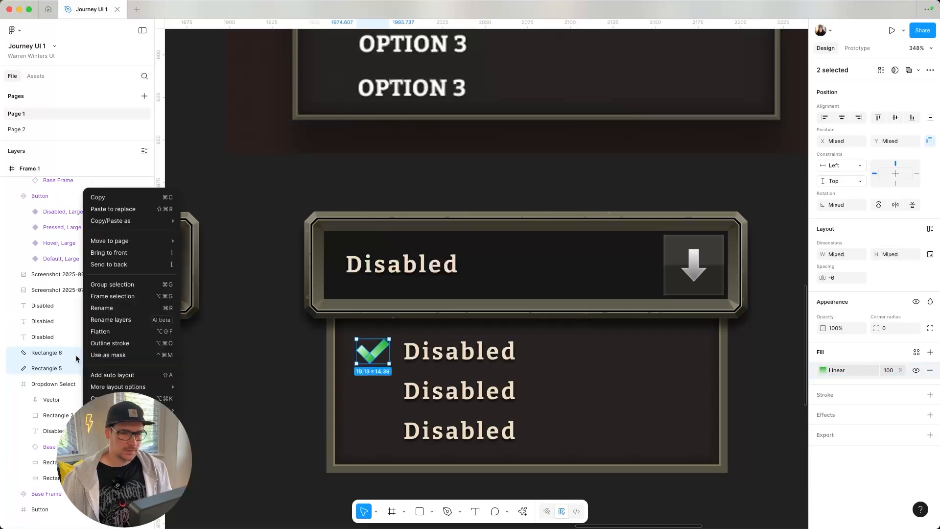
{"action": "key", "text": "Escape"}
{"action": "left_click", "coordinate": [916, 70]}
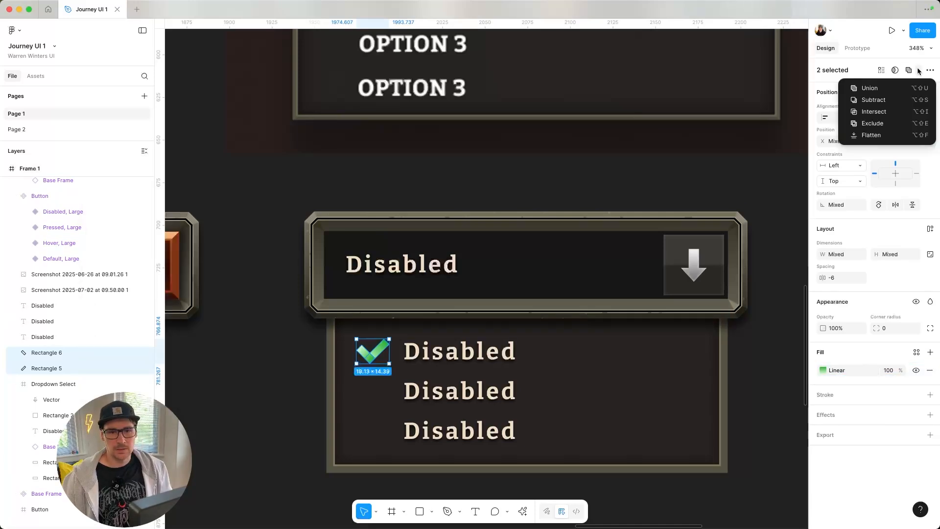
{"action": "left_click", "coordinate": [893, 92]}
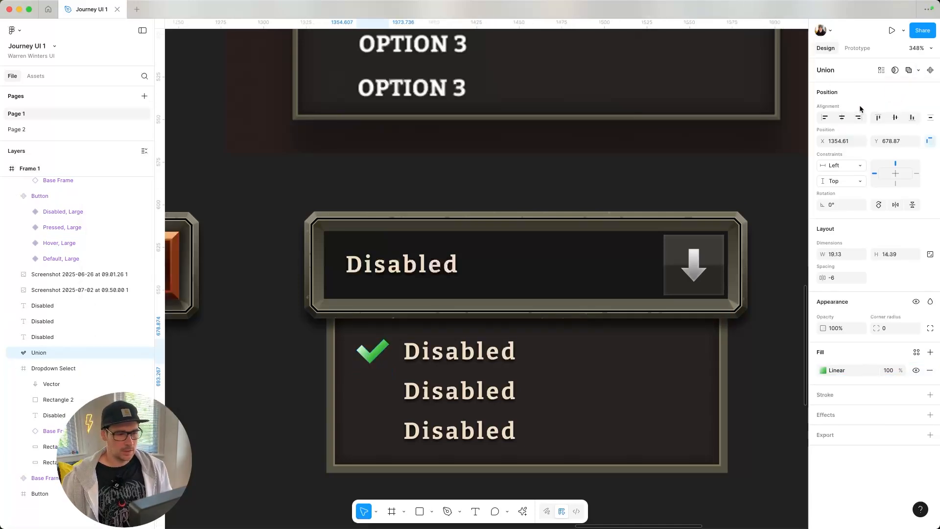
- Reorient the combined checkmark's gradient so it runs from dark green at the base to pale green at the upper tips
{"action": "left_click", "coordinate": [823, 370]}
{"action": "left_click_drag", "start_coordinate": [358, 349], "coordinate": [369, 339]}
{"action": "left_click", "coordinate": [291, 390]}
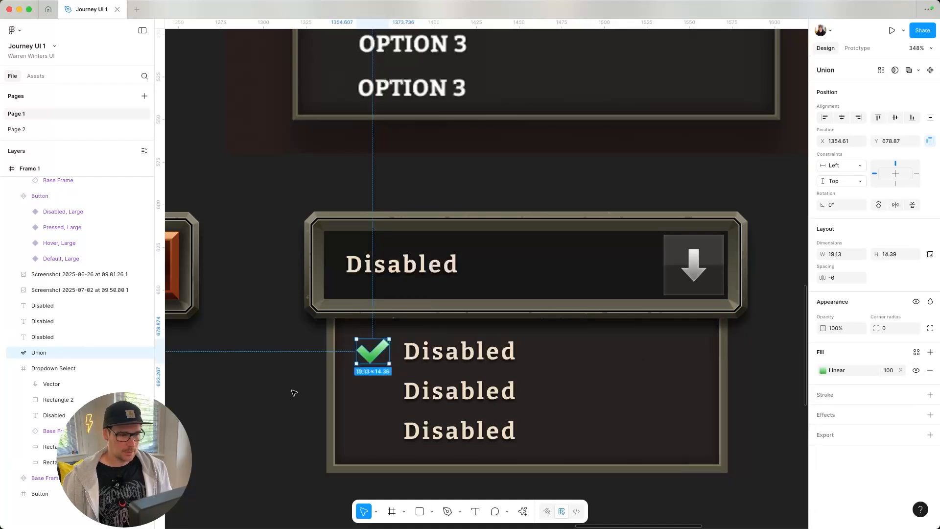
{"action": "left_click", "coordinate": [291, 390]}
{"action": "scroll", "coordinate": [291, 391], "scroll_direction": "down", "scroll_amount": 6}
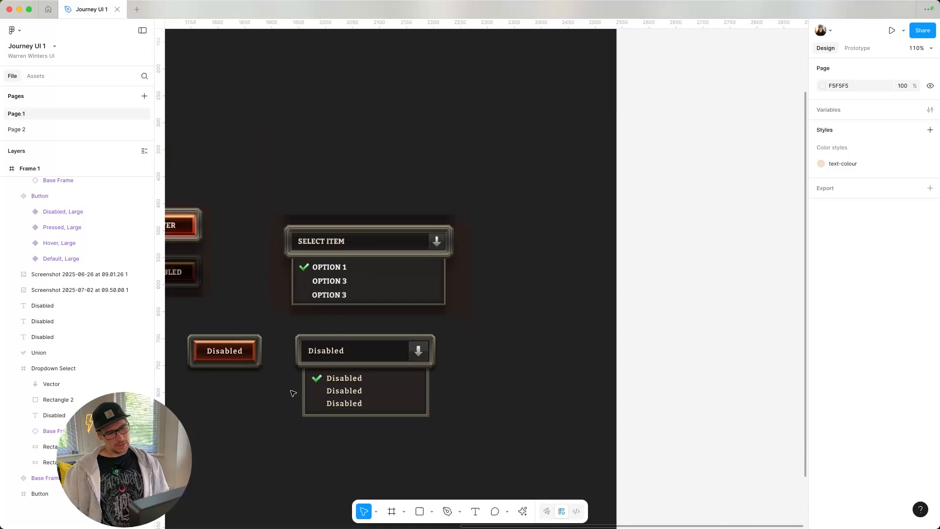
- Shorten the checkmark's short arm by moving its end points inward, making the whole shape about 17.97 wide
{"action": "scroll", "coordinate": [292, 392], "scroll_direction": "up", "scroll_amount": 10}
{"action": "scroll", "coordinate": [373, 346], "scroll_direction": "up", "scroll_amount": 2}
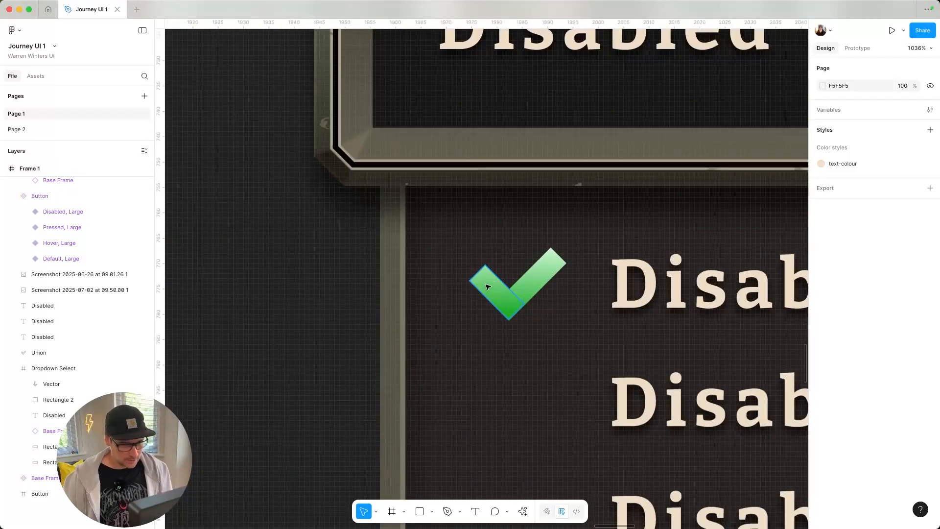
{"action": "double_click", "coordinate": [487, 286]}
{"action": "double_click", "coordinate": [488, 282]}
{"action": "left_click_drag", "start_coordinate": [424, 236], "coordinate": [496, 277]}
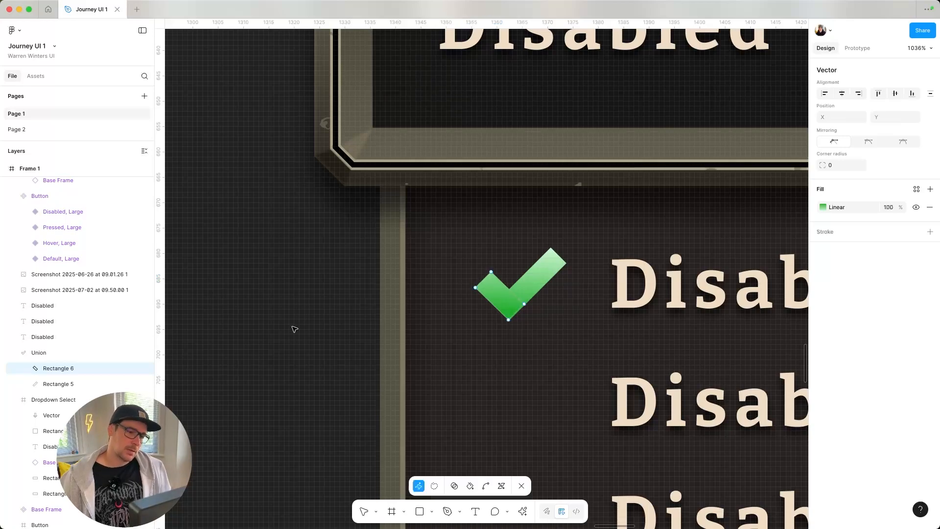
{"action": "scroll", "coordinate": [294, 329], "scroll_direction": "down", "scroll_amount": 10}
{"action": "left_click", "coordinate": [246, 357]}
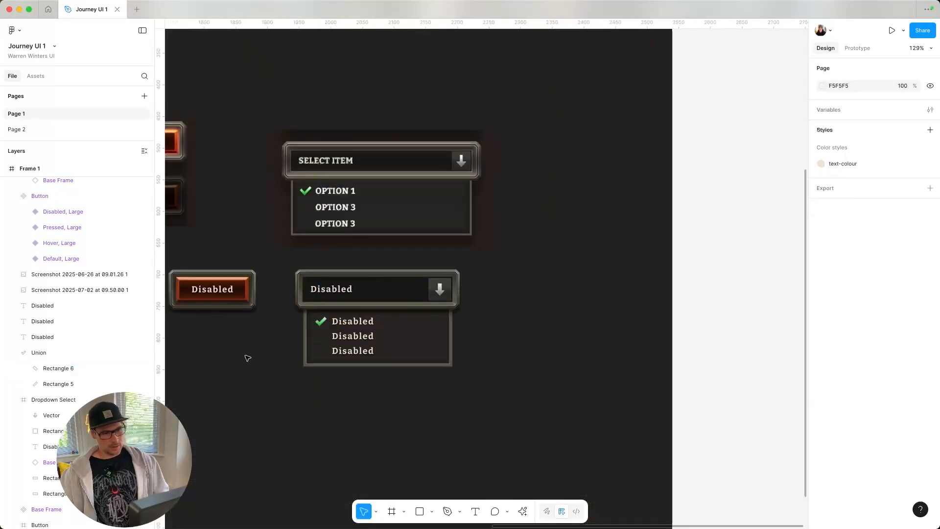
- Select the dropdown with its options panel, labels and checkmark, and move it all directly below the separate Disabled button instance
{"action": "scroll", "coordinate": [426, 347], "scroll_direction": "left", "scroll_amount": 2}
{"action": "left_click", "coordinate": [358, 318]}
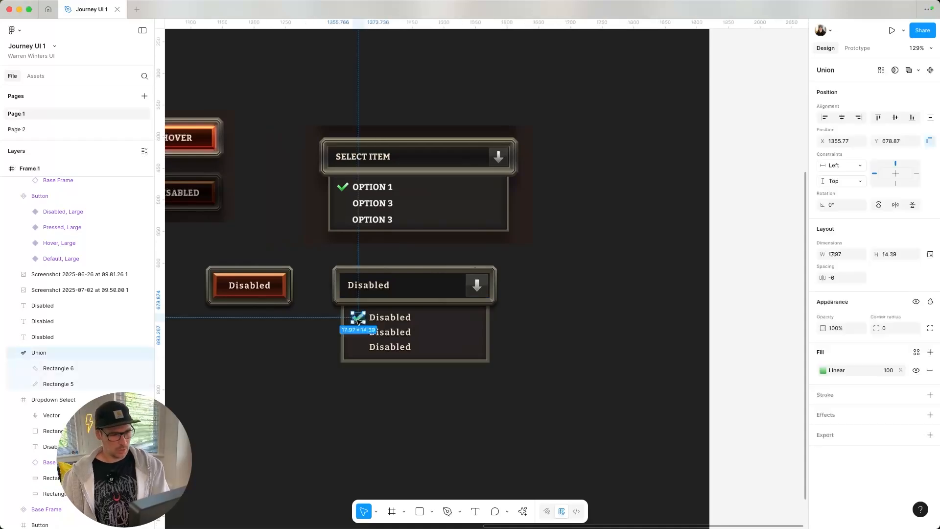
{"action": "left_click", "coordinate": [396, 321]}
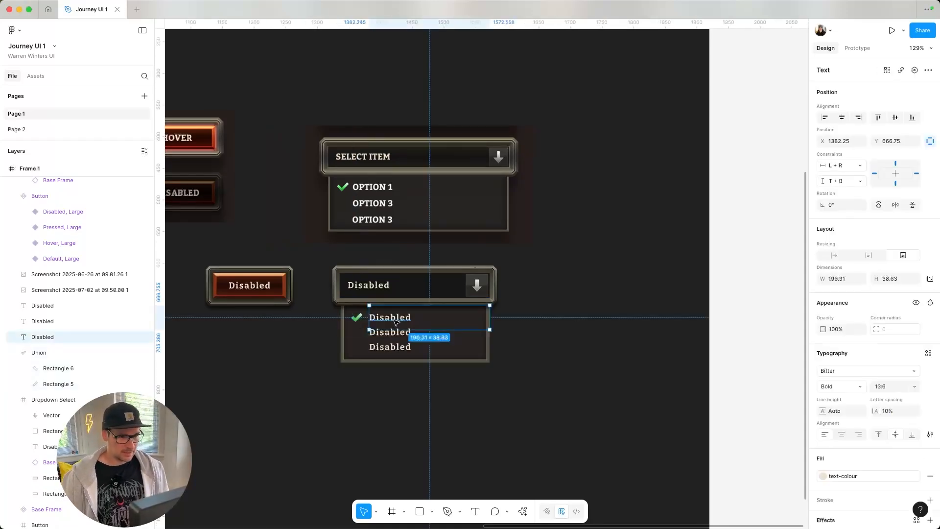
{"action": "left_click", "coordinate": [506, 331]}
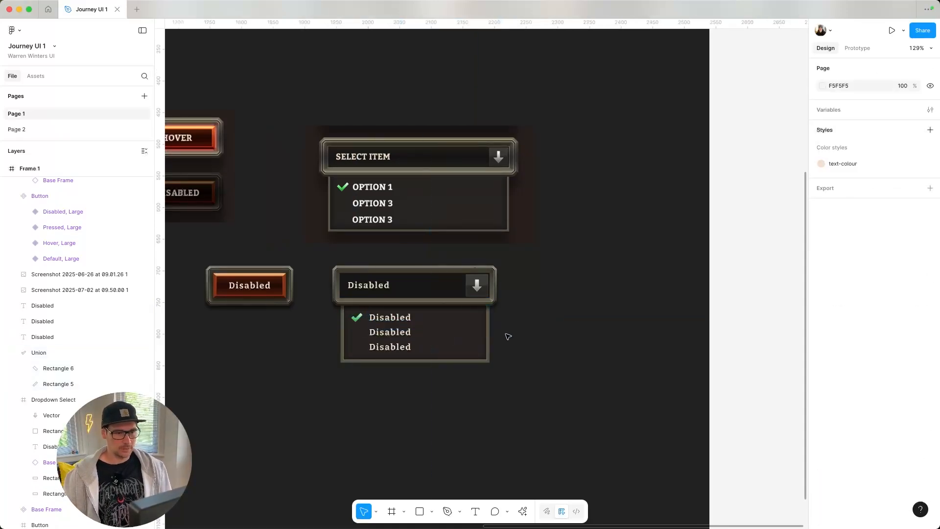
{"action": "left_click_drag", "start_coordinate": [512, 331], "coordinate": [435, 272]}
{"action": "scroll", "coordinate": [563, 325], "scroll_direction": "down", "scroll_amount": 4}
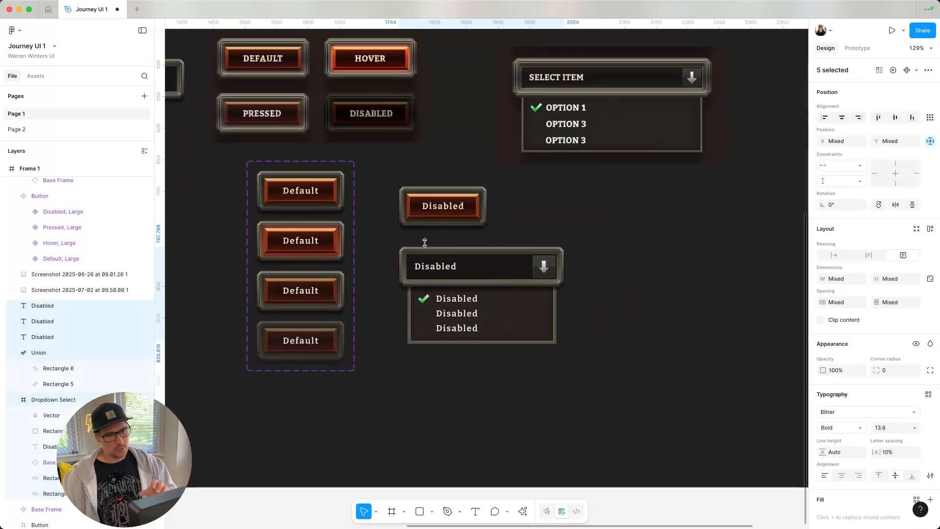
{"action": "left_click", "coordinate": [434, 239]}
- Compare the component properties of the Disabled button instance with those of the Dropdown Select frame
{"action": "left_click", "coordinate": [442, 213]}
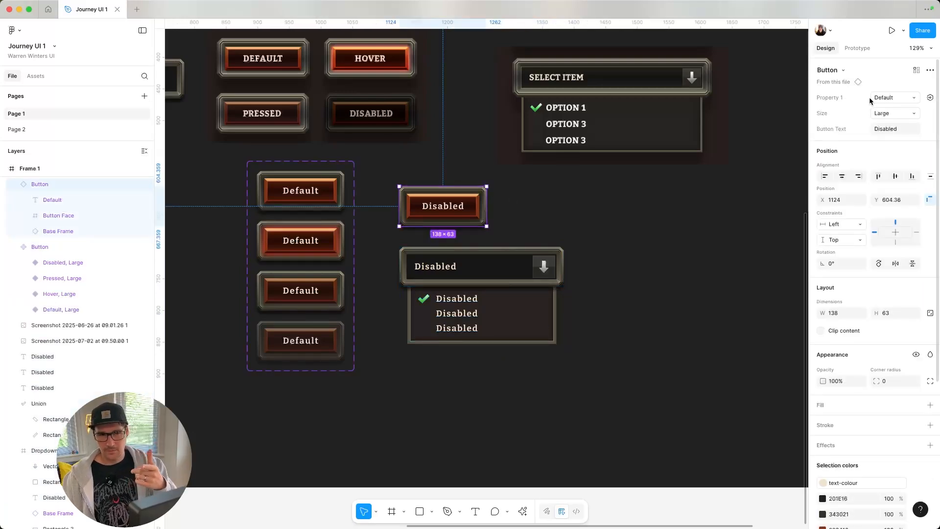
{"action": "left_click", "coordinate": [491, 267]}
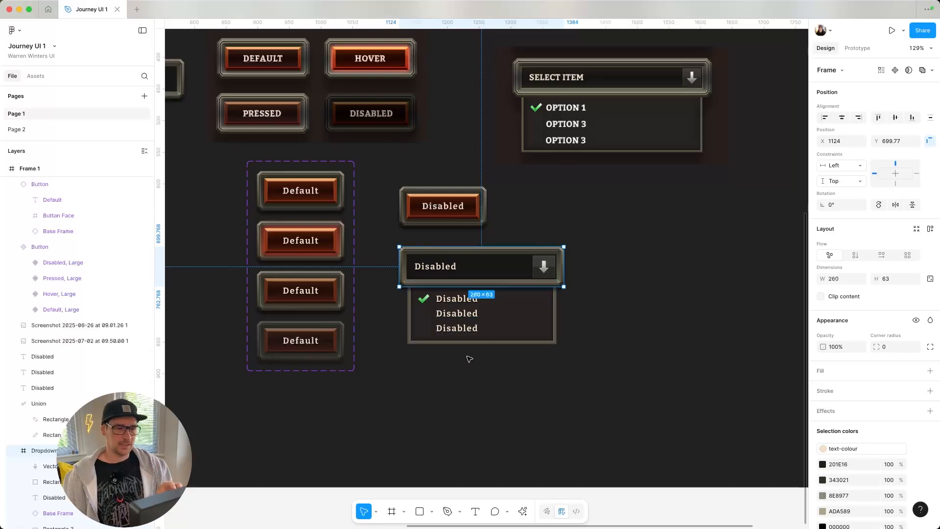
{"action": "left_click", "coordinate": [440, 208]}
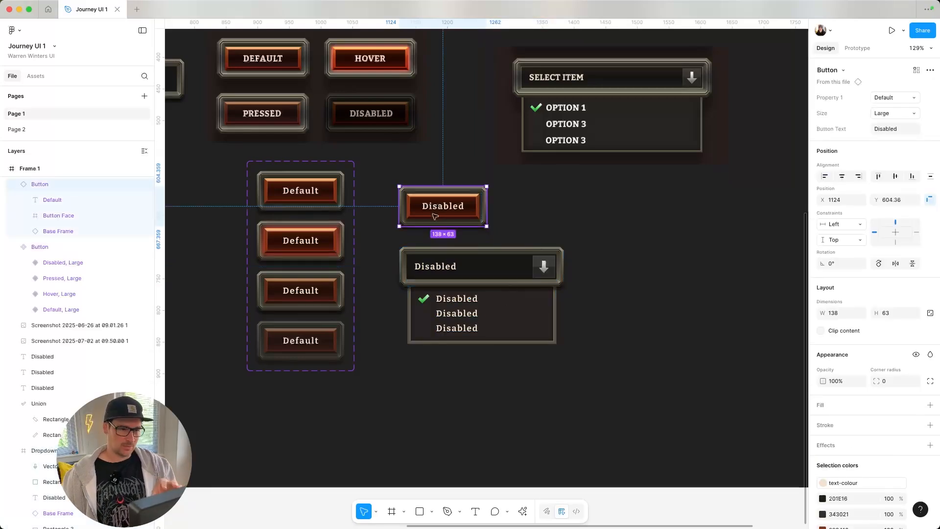
{"action": "left_click", "coordinate": [597, 251]}
{"action": "scroll", "coordinate": [629, 247], "scroll_direction": "left", "scroll_amount": 4}
{"action": "scroll", "coordinate": [629, 248], "scroll_direction": "up", "scroll_amount": 2}
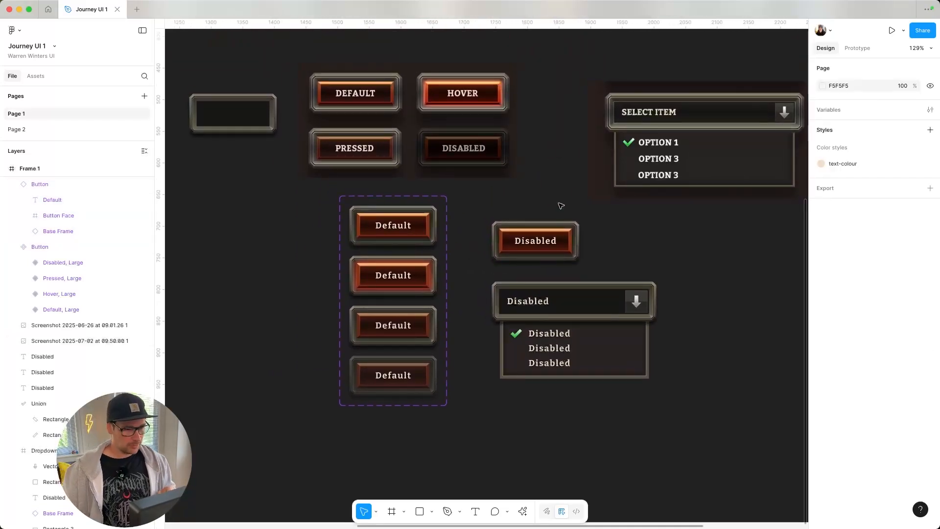
- Post a comment on the dropdown's options panel reading "Tidy up sizing and add auto layout to the list."
{"action": "left_click", "coordinate": [496, 511]}
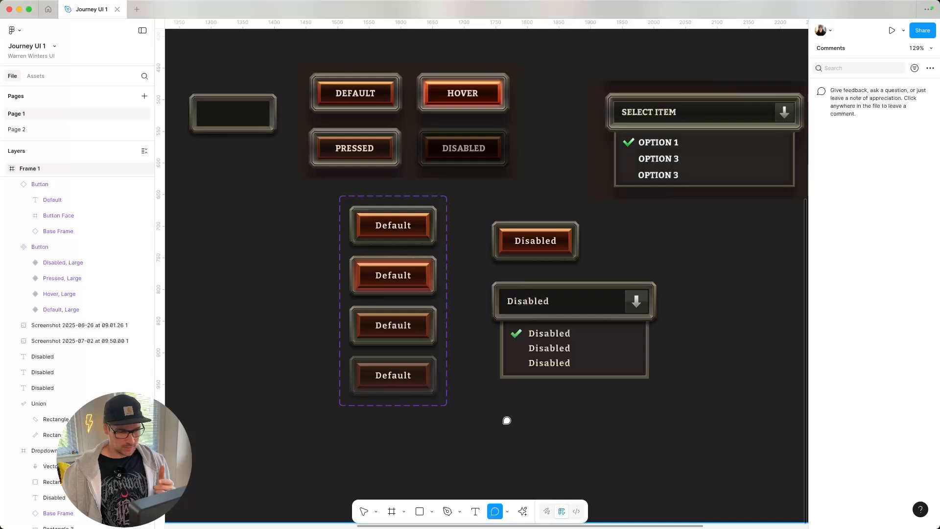
{"action": "left_click", "coordinate": [593, 349]}
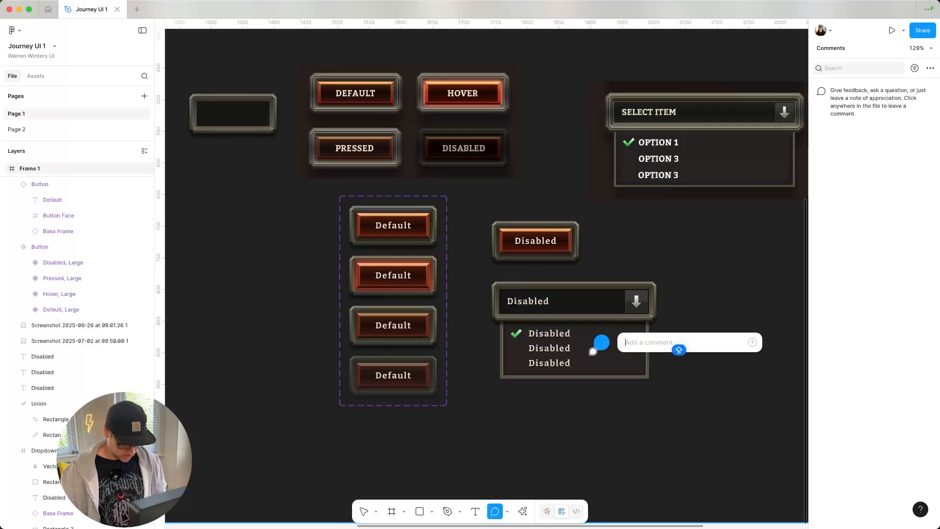
{"action": "type", "text": "T"}
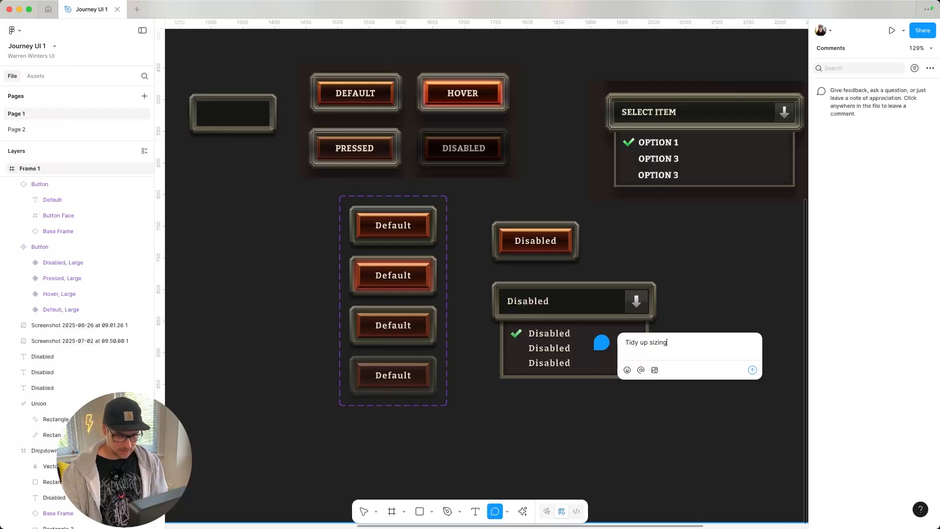
{"action": "type", "text": "idy up sizing and add auto layou"}
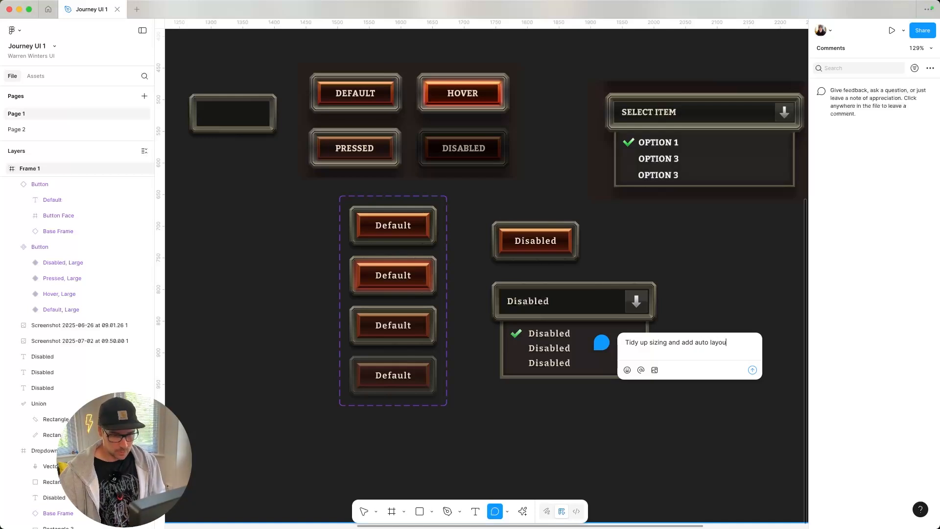
{"action": "type", "text": "ist."}
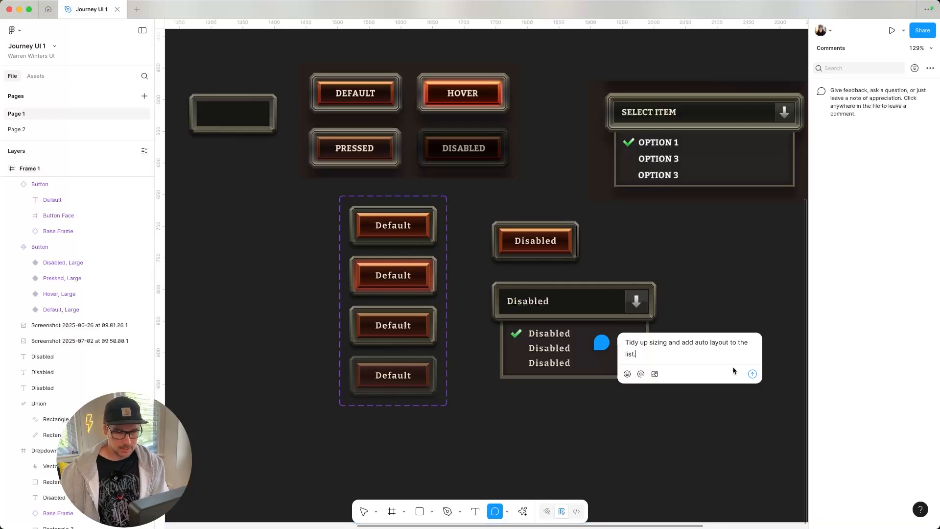
{"action": "key", "text": "Return"}
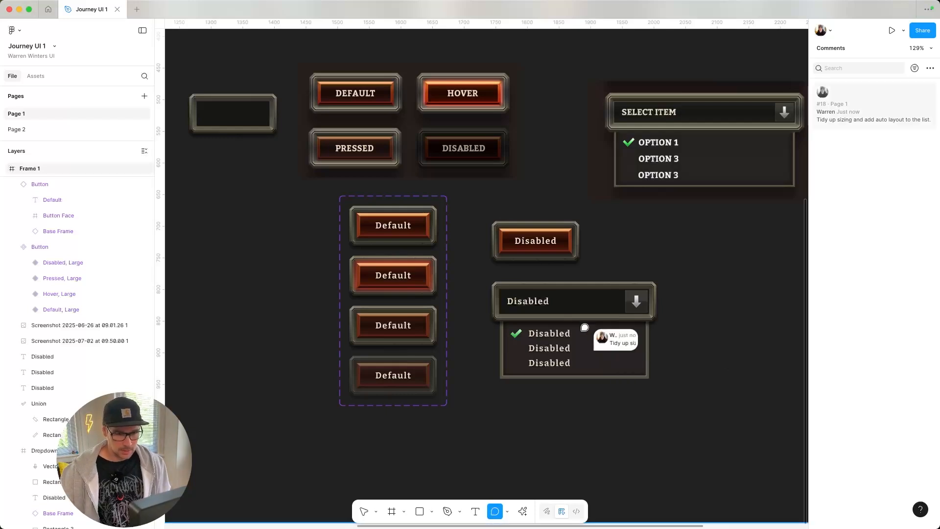
- Add a second comment just below the first on the options panel reading "Set up default white colour style"
{"action": "left_click", "coordinate": [598, 363]}
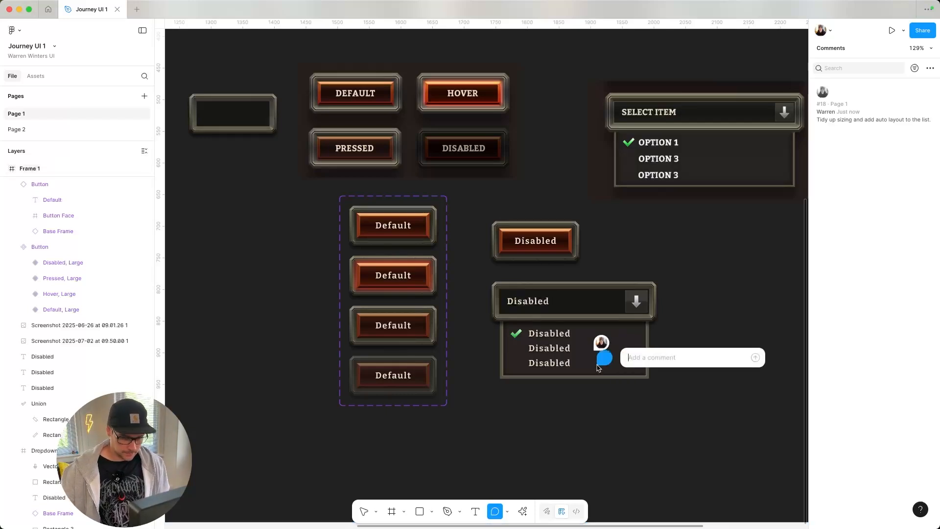
{"action": "type", "text": "Set up default white col"}
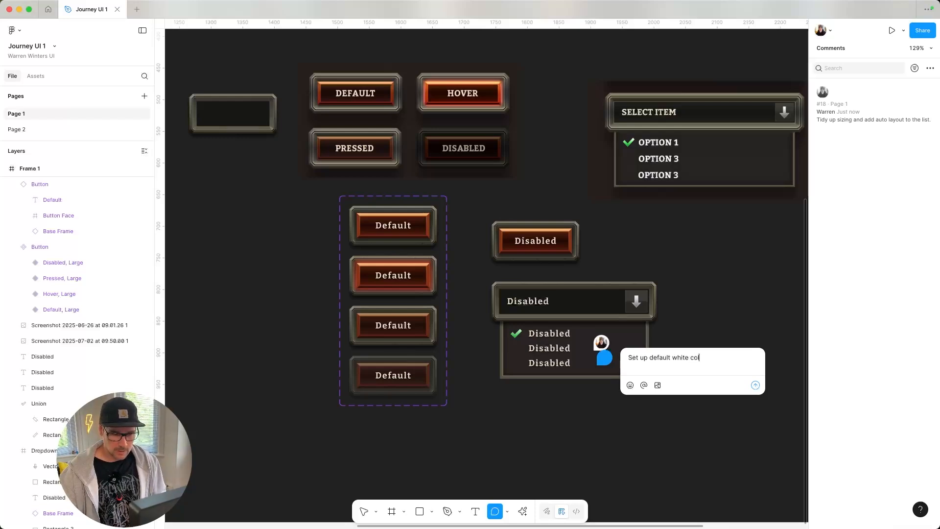
{"action": "key", "text": "Return"}
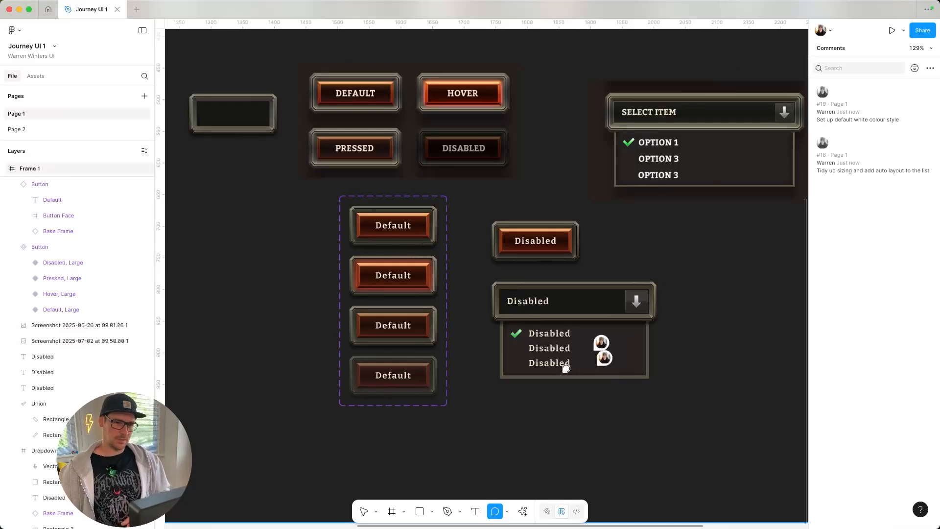
- Post a comment near the options panel's lower-right corner reading "Maybe add a little drop shadow to the dropdown box." and leave commenting mode
{"action": "left_click", "coordinate": [626, 370]}
{"action": "type", "text": "M"}
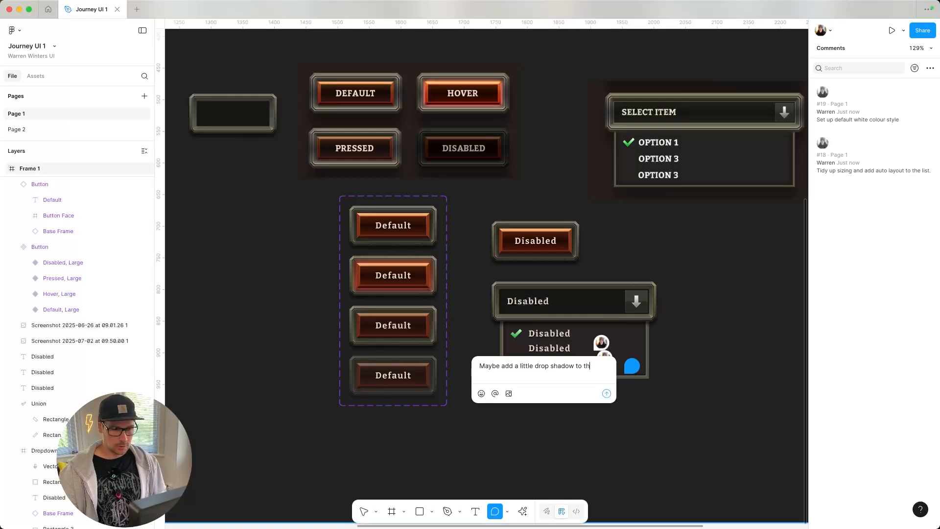
{"action": "type", "text": "pdown box."}
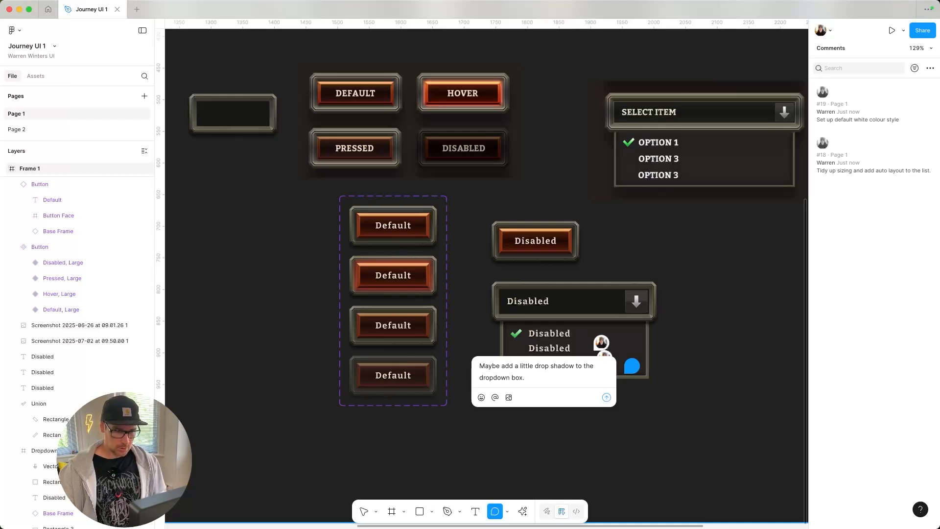
{"action": "key", "text": "Return"}
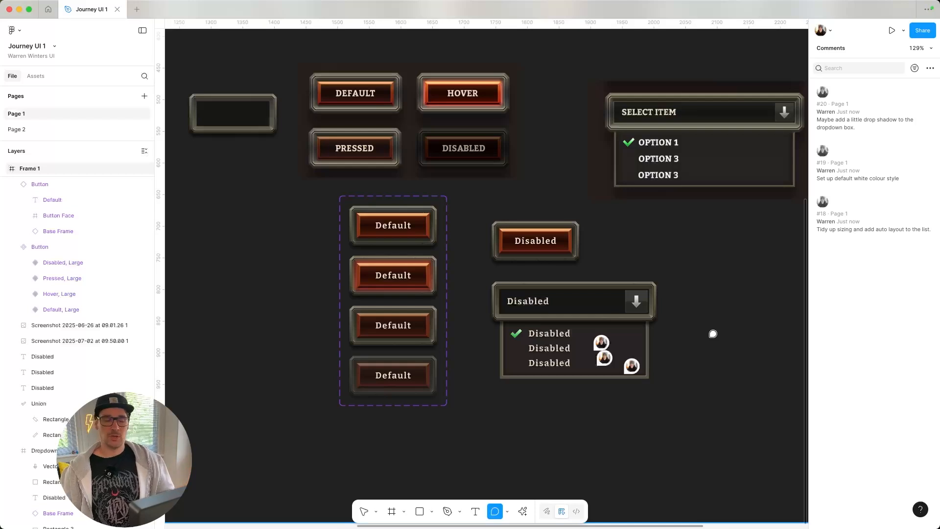
{"action": "key", "text": "Escape"}
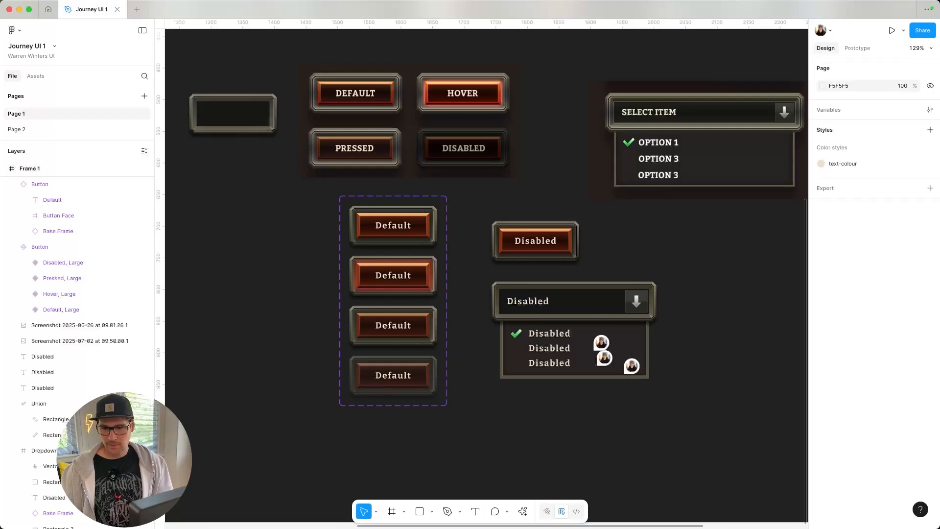
{"action": "key", "text": "super+Tab"}
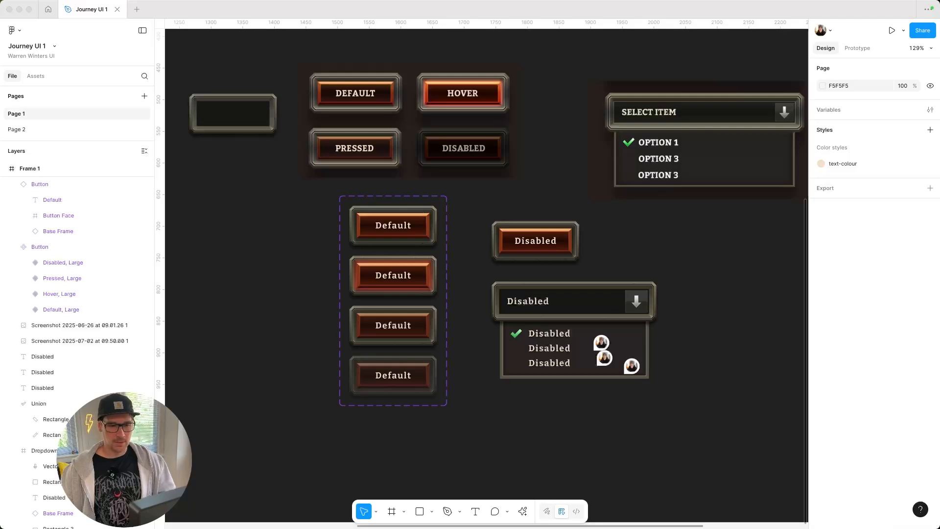